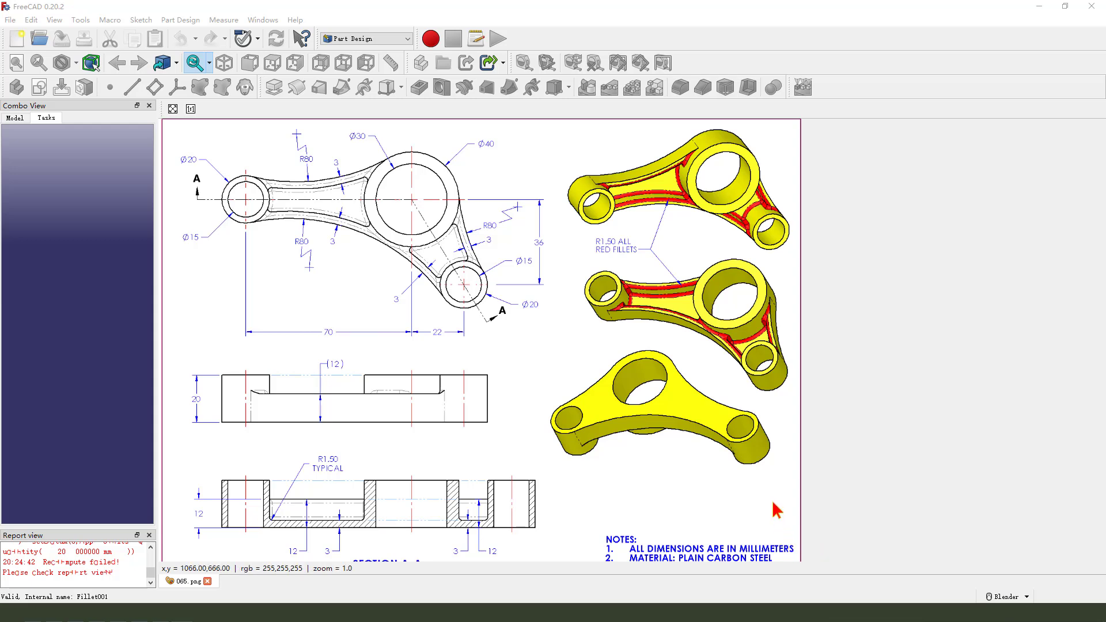
mouse_move(654, 473)
left_mouse_down()
mouse_move(659, 134)
mouse_move(788, 447)
mouse_move(605, 461)
left_mouse_up()
left_click_drag(448, 361, 112, 101)
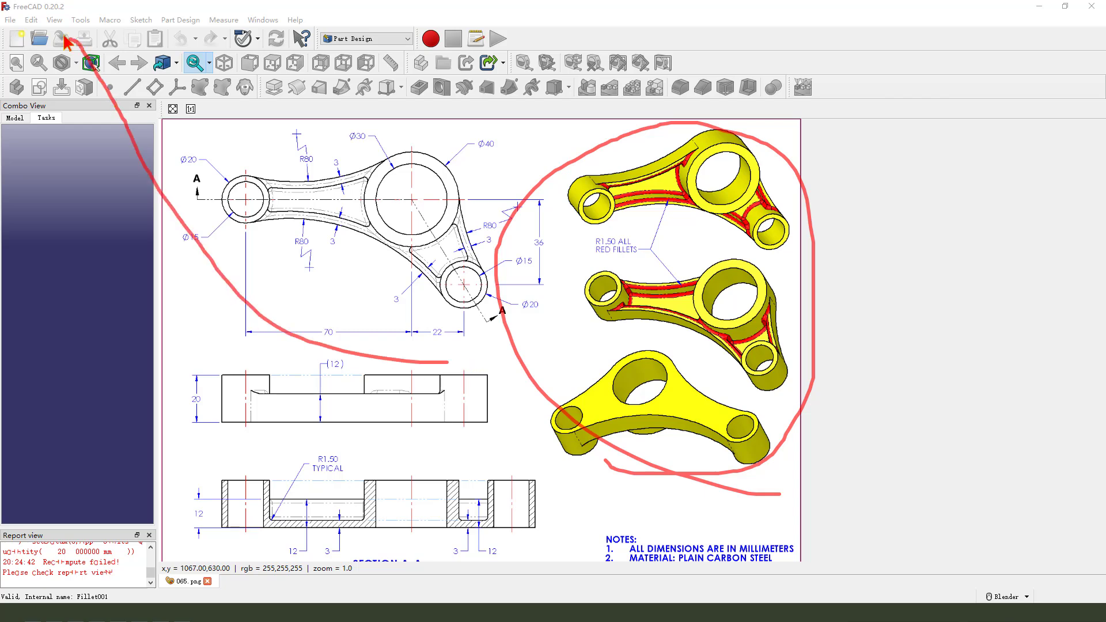
left_click_drag(65, 42, 124, 49)
left_click_drag(311, 406, 516, 441)
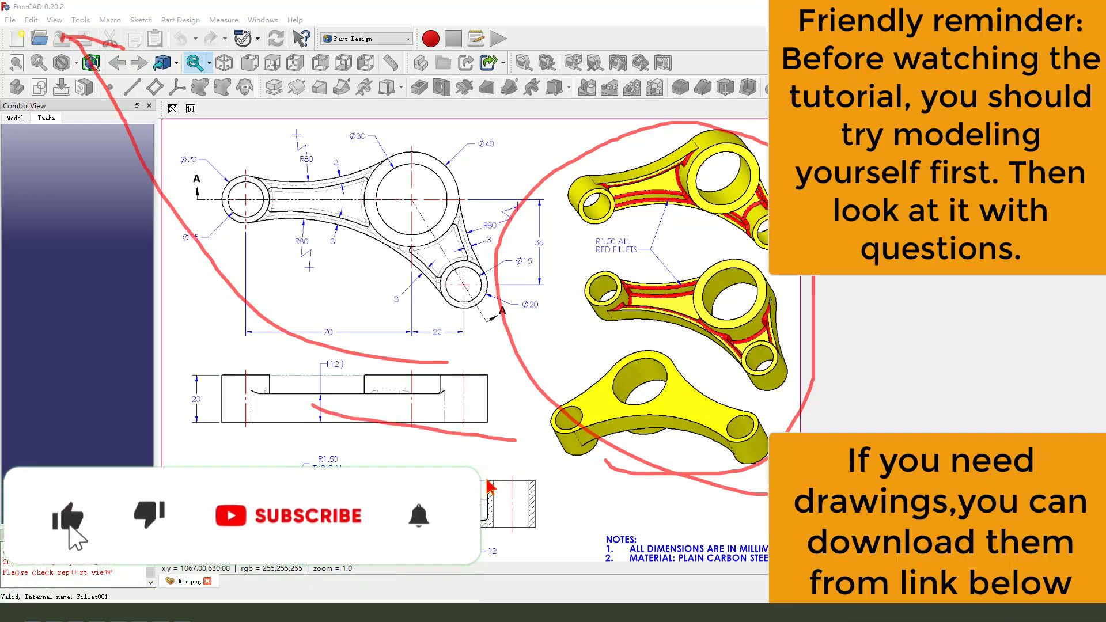
key("Escape")
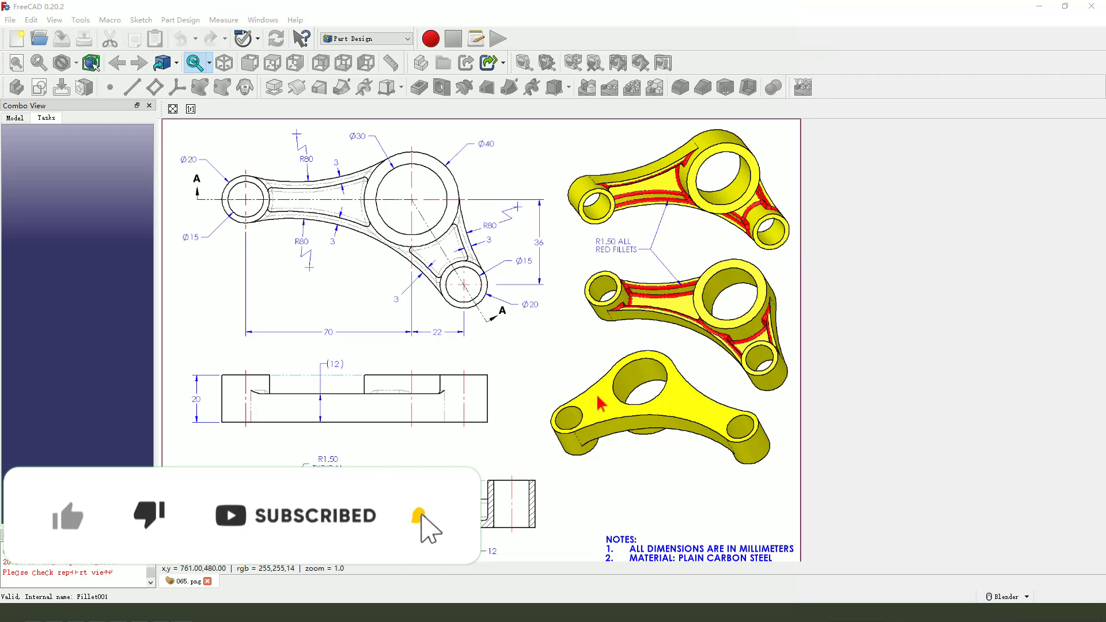
- Create a new empty document and tile its window side by side with the 065.png reference drawing
left_click(18, 40)
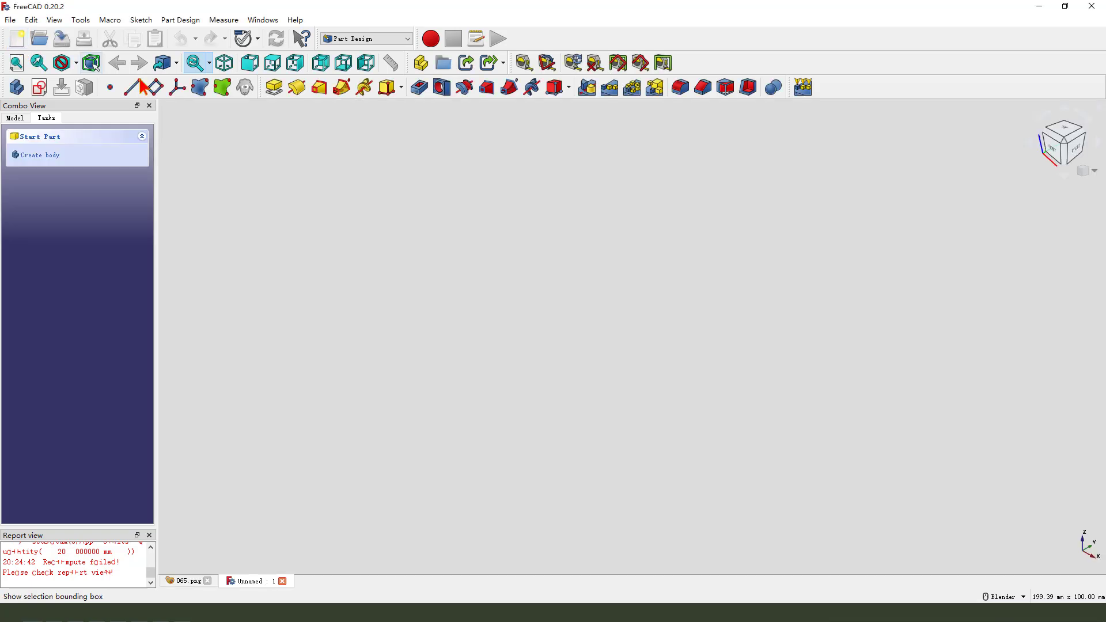
left_click(263, 19)
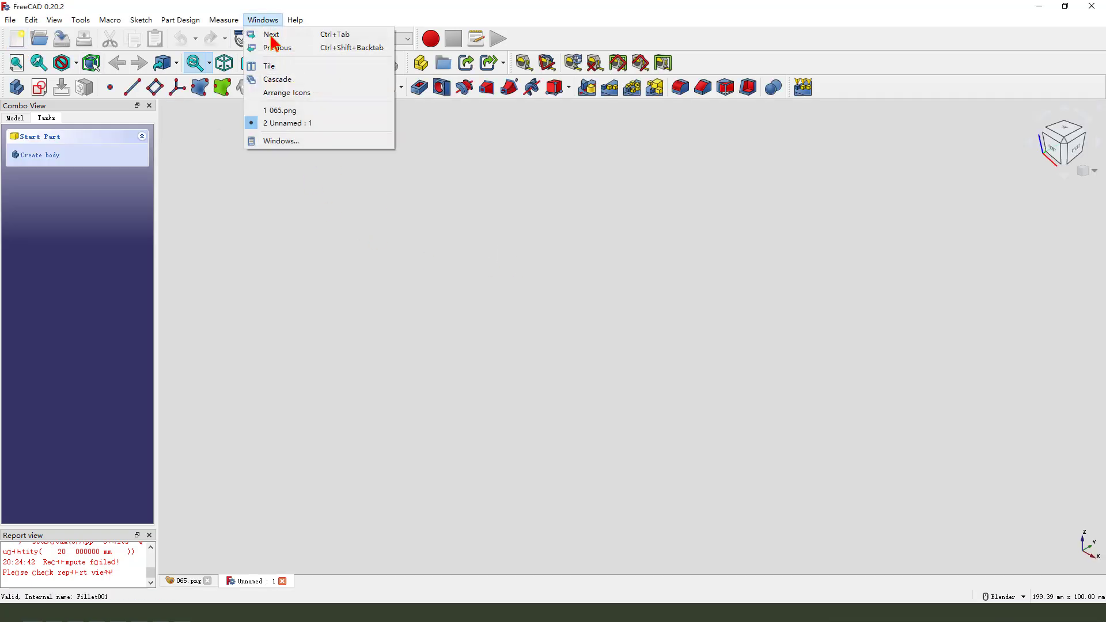
left_click(282, 66)
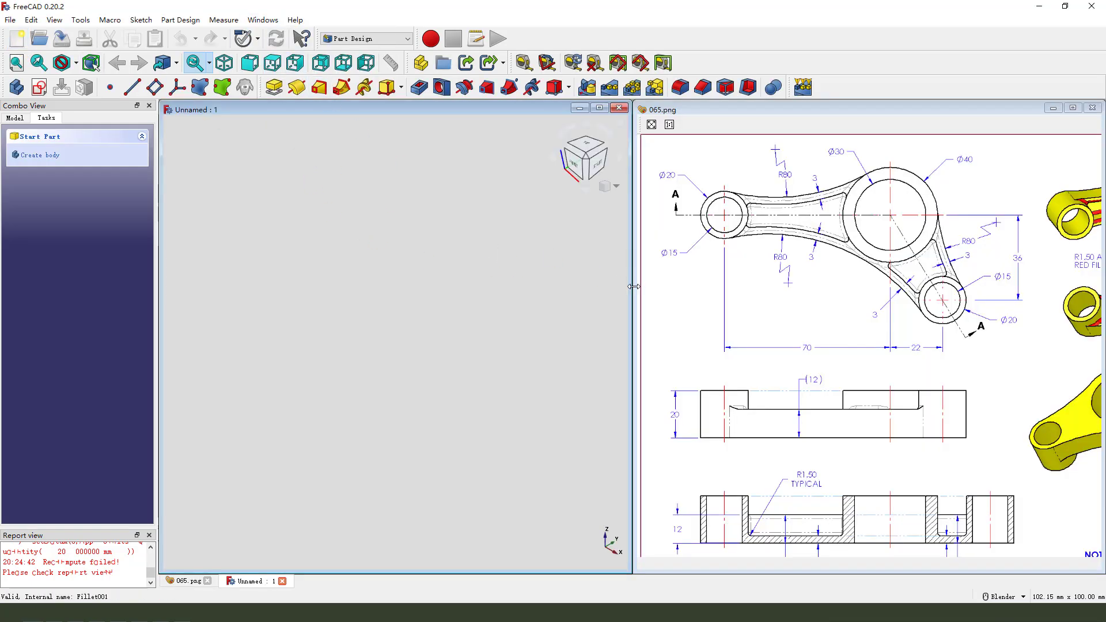
- Create a new body and start a sketch on the XY plane, with the drawing's plan view in sight as reference
left_click(16, 87)
left_click(39, 87)
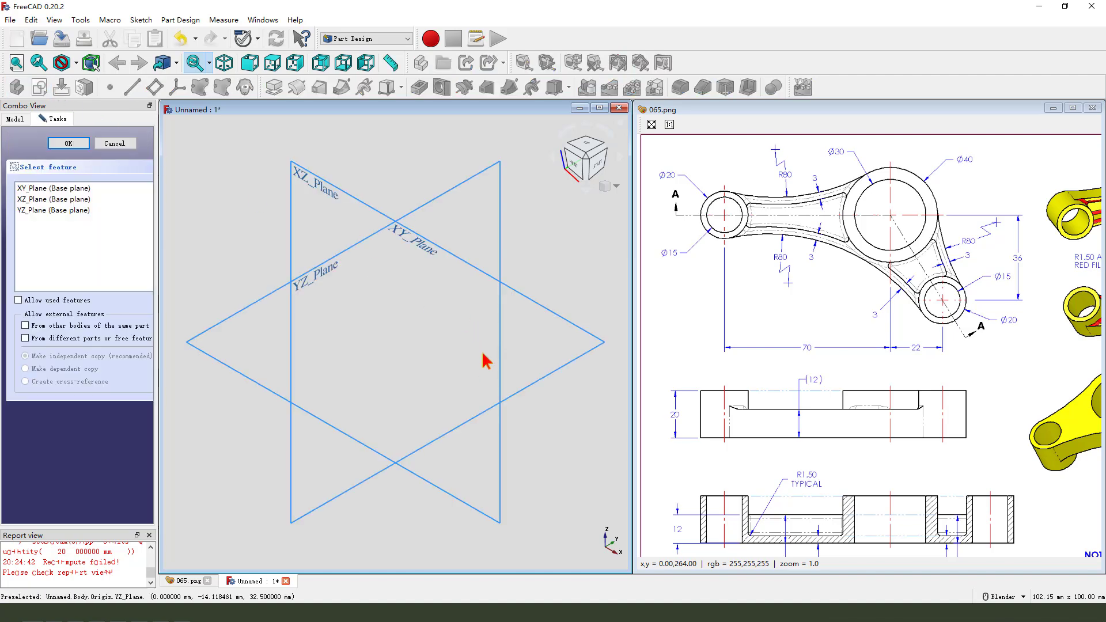
mouse_move(894, 361)
left_mouse_down()
mouse_move(857, 373)
mouse_move(895, 339)
left_mouse_up()
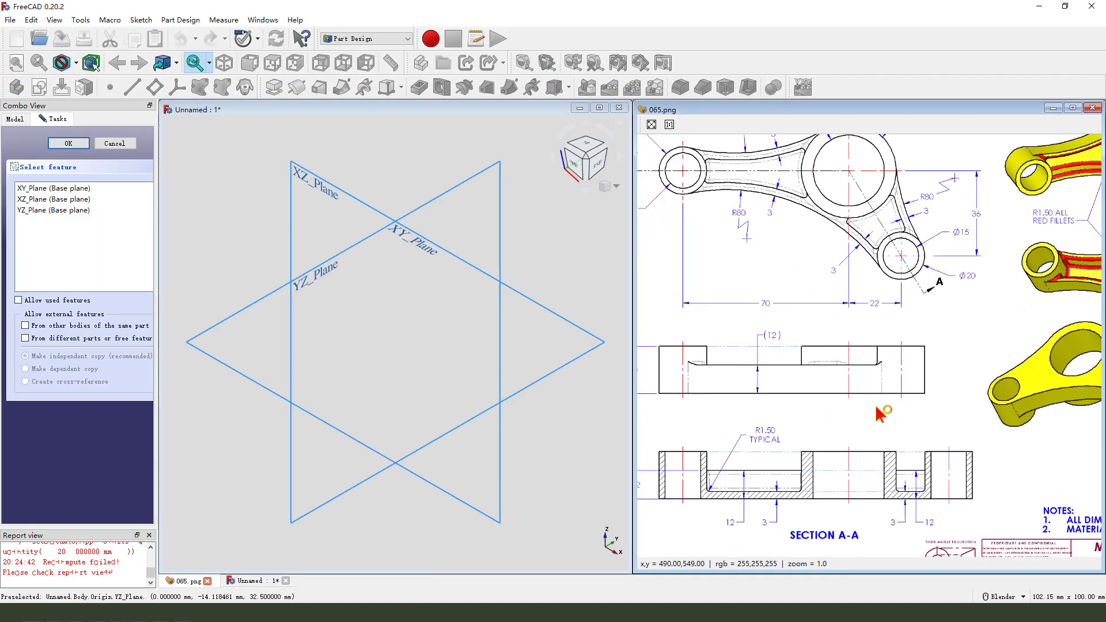
left_click_drag(884, 413, 912, 470)
middle_click_drag(912, 470, 903, 507)
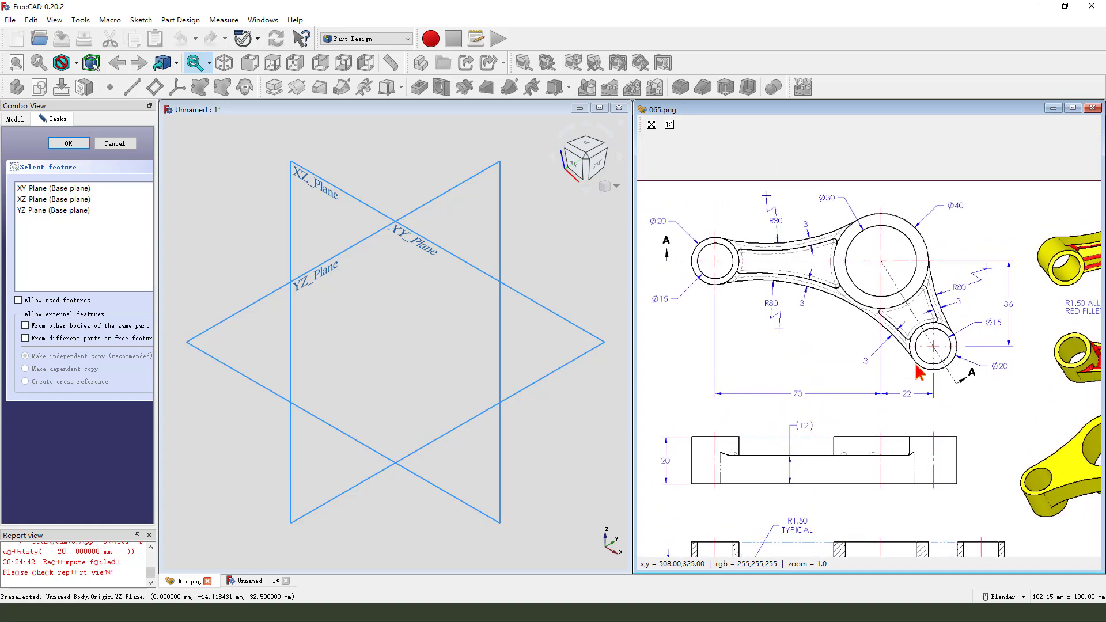
left_click_drag(720, 233, 869, 215)
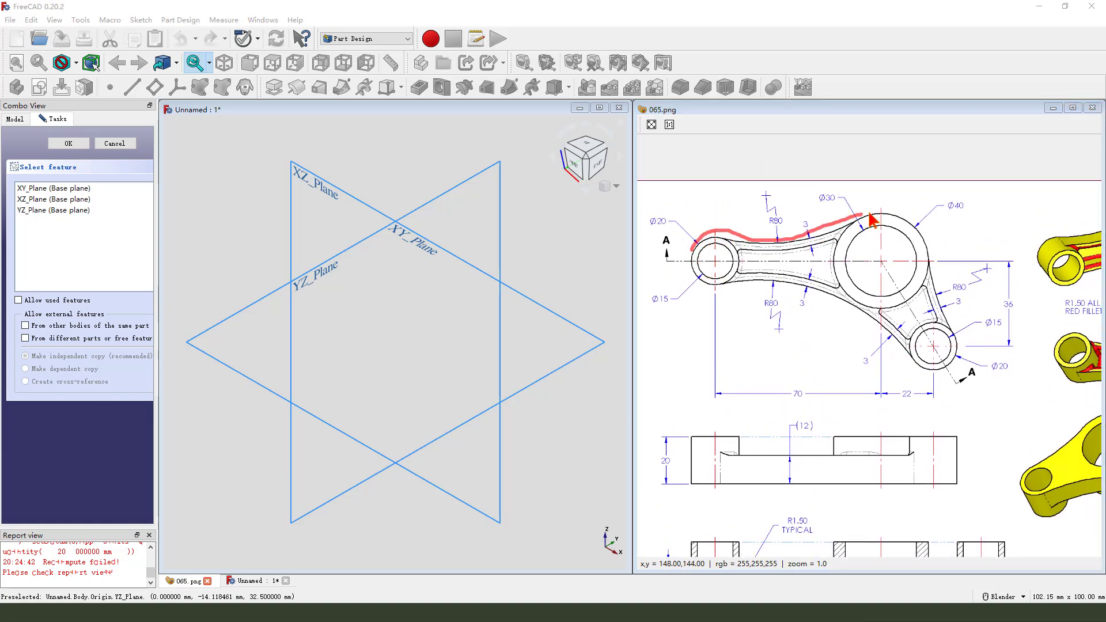
left_click_drag(887, 352, 727, 288)
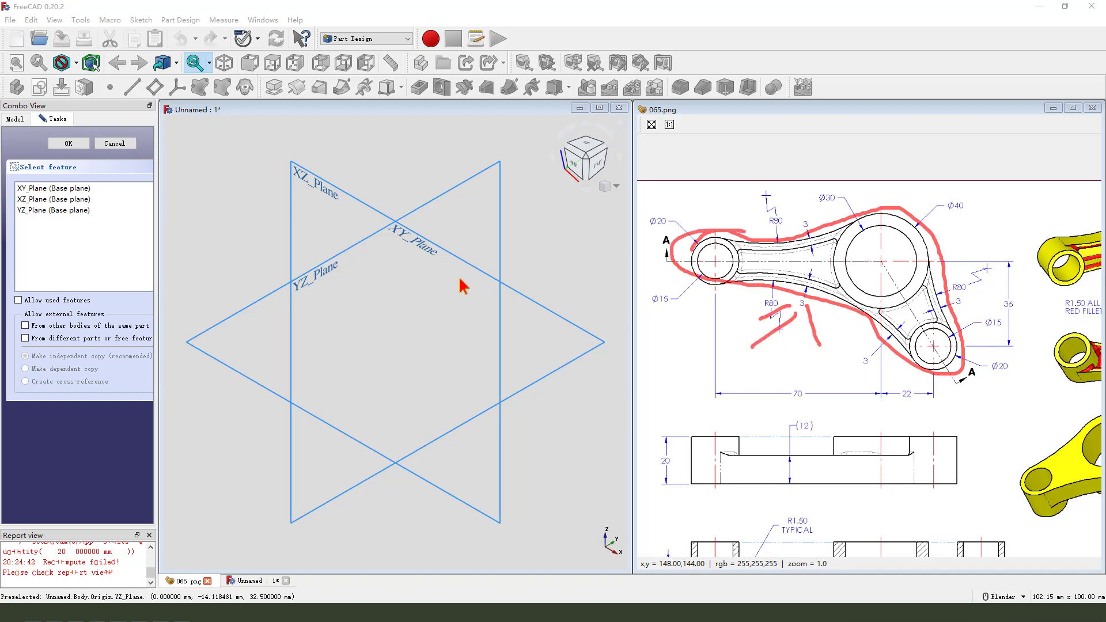
mouse_move(410, 279)
middle_mouse_down()
mouse_move(432, 291)
mouse_move(398, 193)
middle_mouse_up()
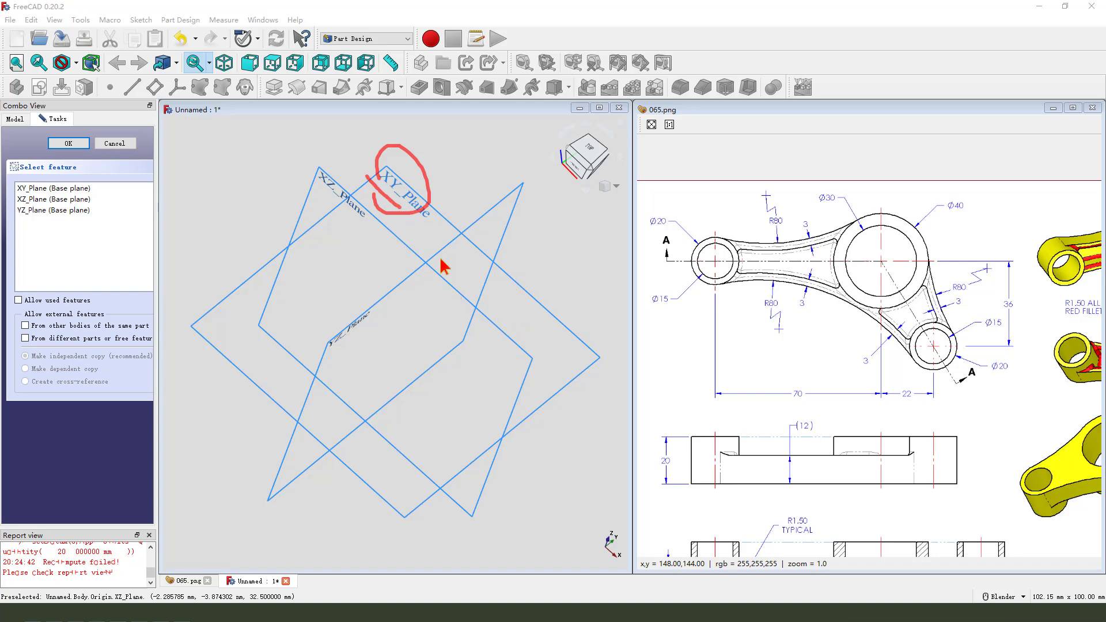
left_click(403, 194)
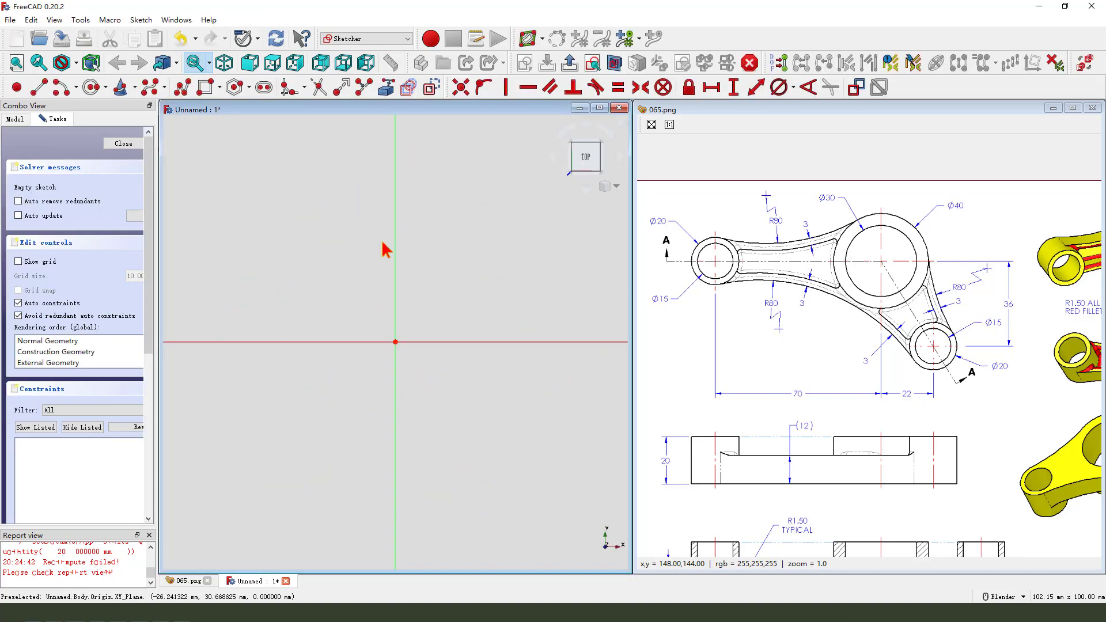
key("ctrl+2")
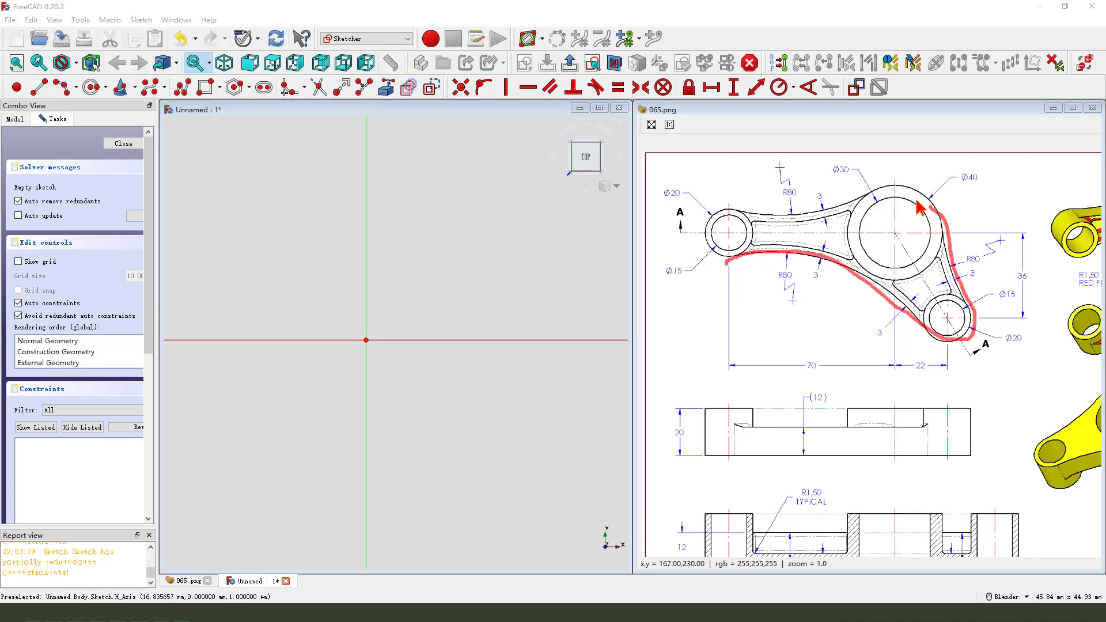
left_click_drag(916, 201, 734, 213)
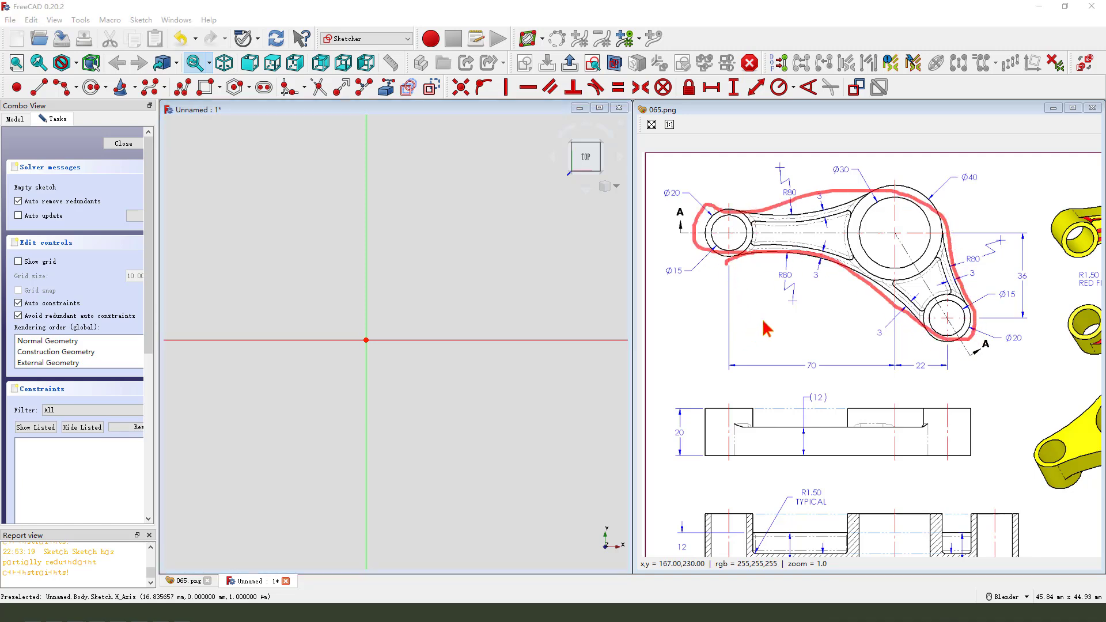
left_click(91, 87)
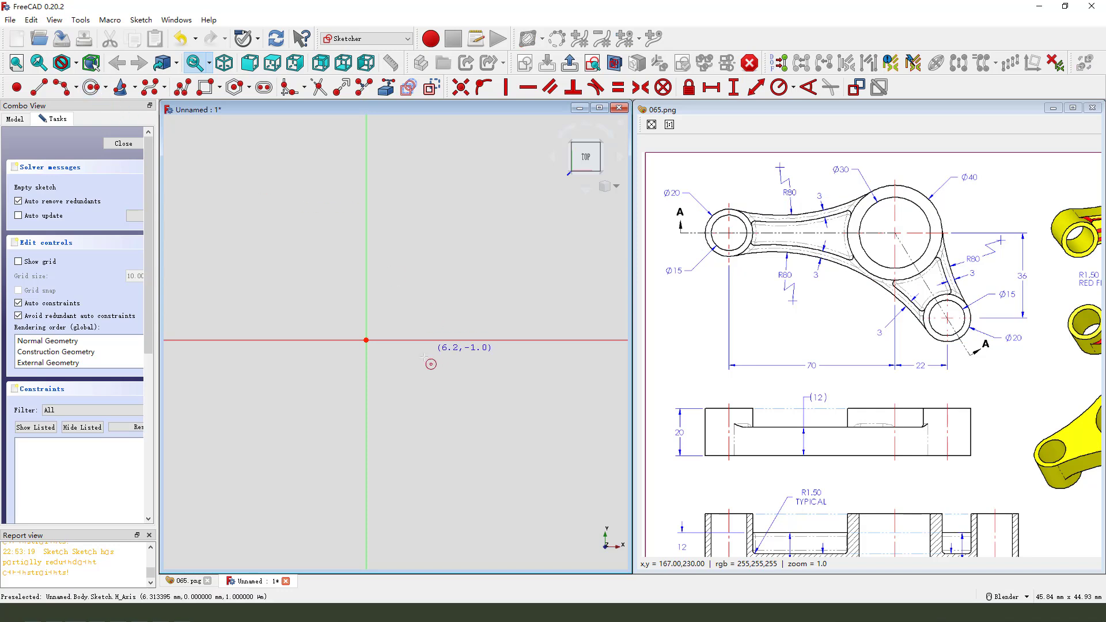
left_click(367, 340)
left_click(396, 366)
scroll(326, 316, "down", 2)
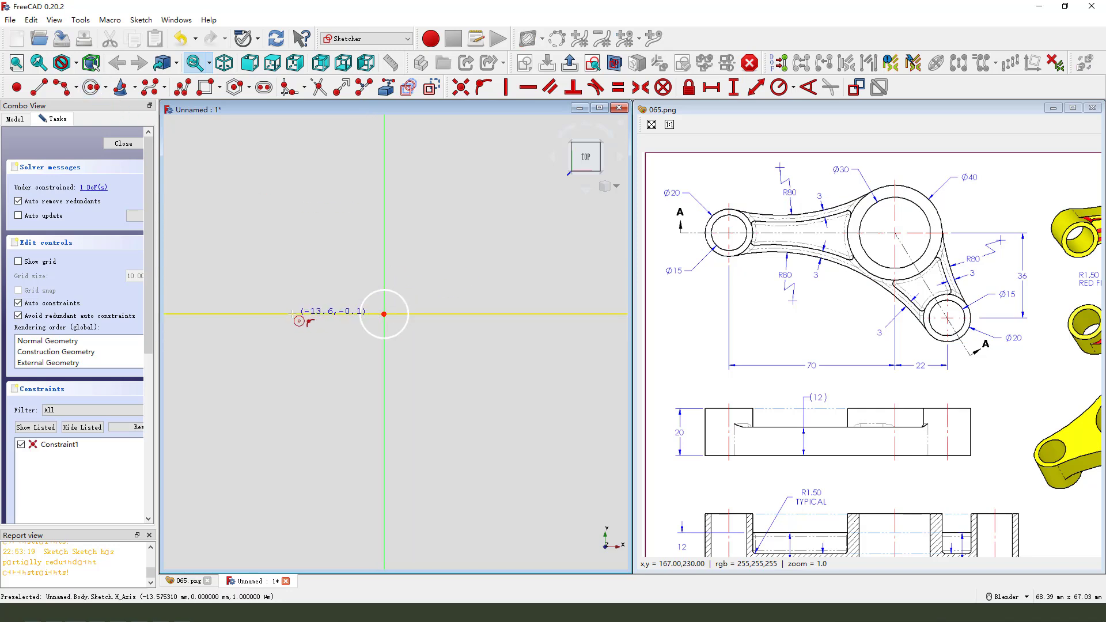
right_click(389, 242)
left_click(397, 302)
key("Delete")
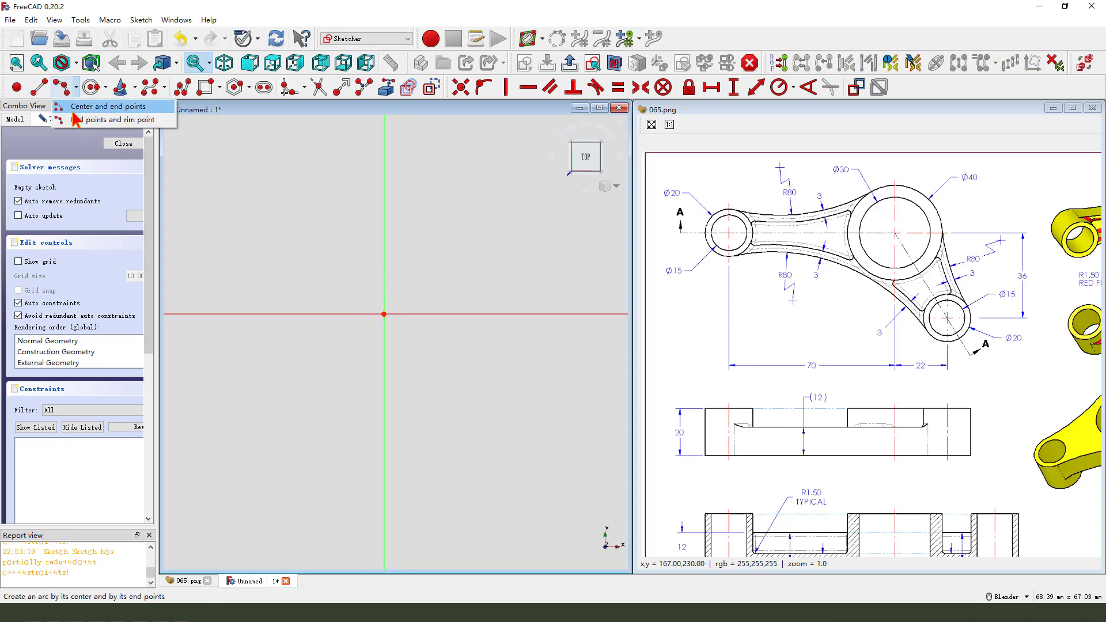
- Sketch three arcs by centre and end points: one centred on the origin, one on the negative horizontal axis, and one below and right of the origin
left_click(59, 87)
left_click(384, 314)
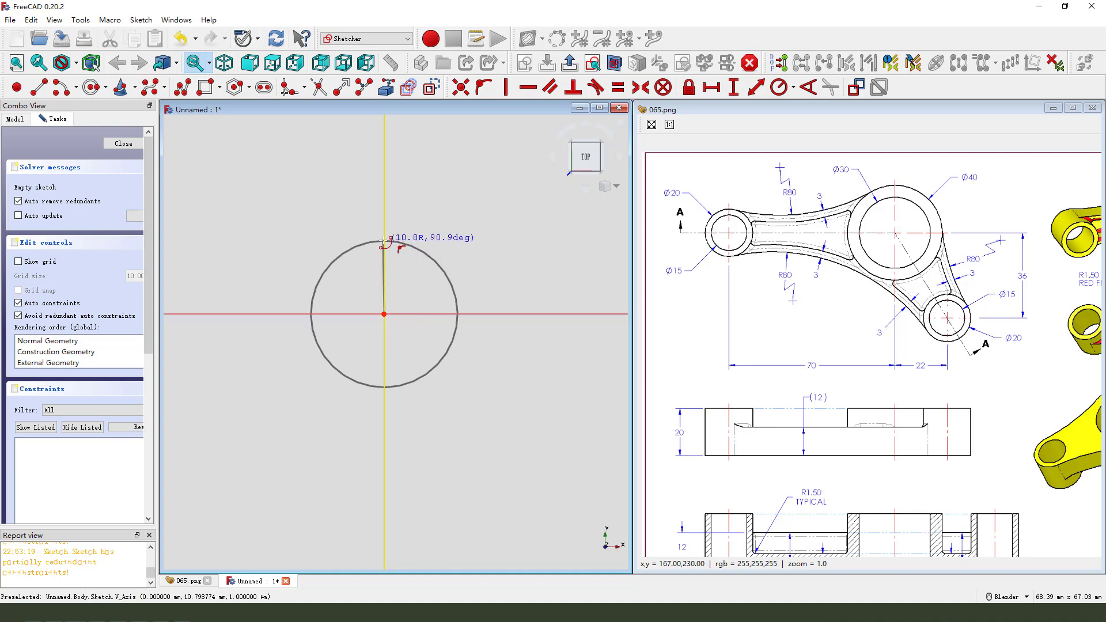
left_click(370, 235)
left_click(461, 299)
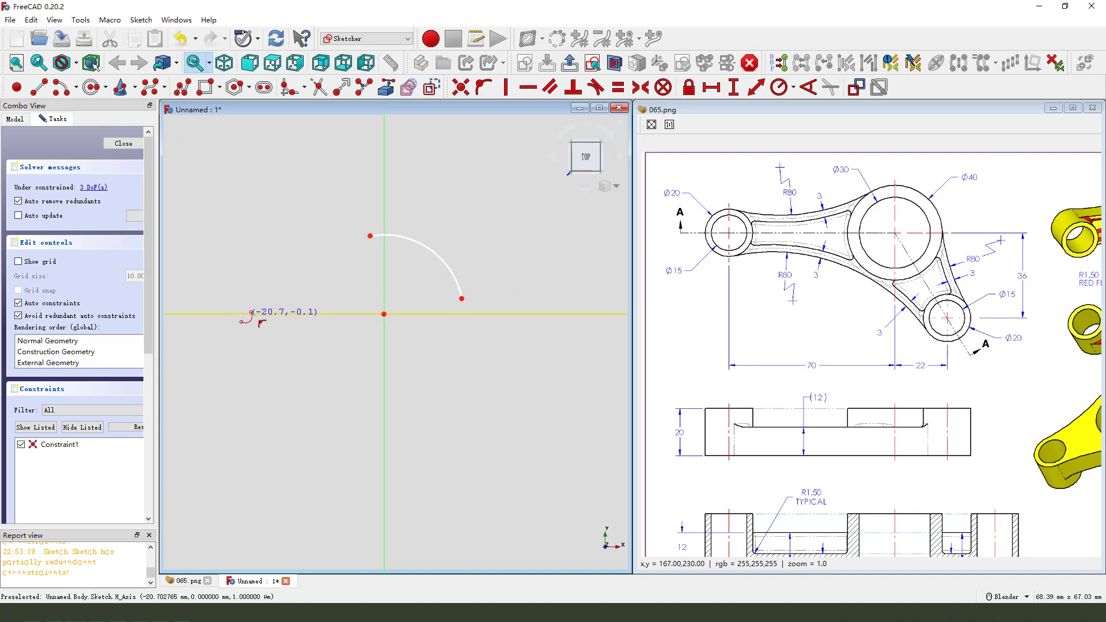
left_click(245, 314)
left_click(257, 253)
left_click(212, 368)
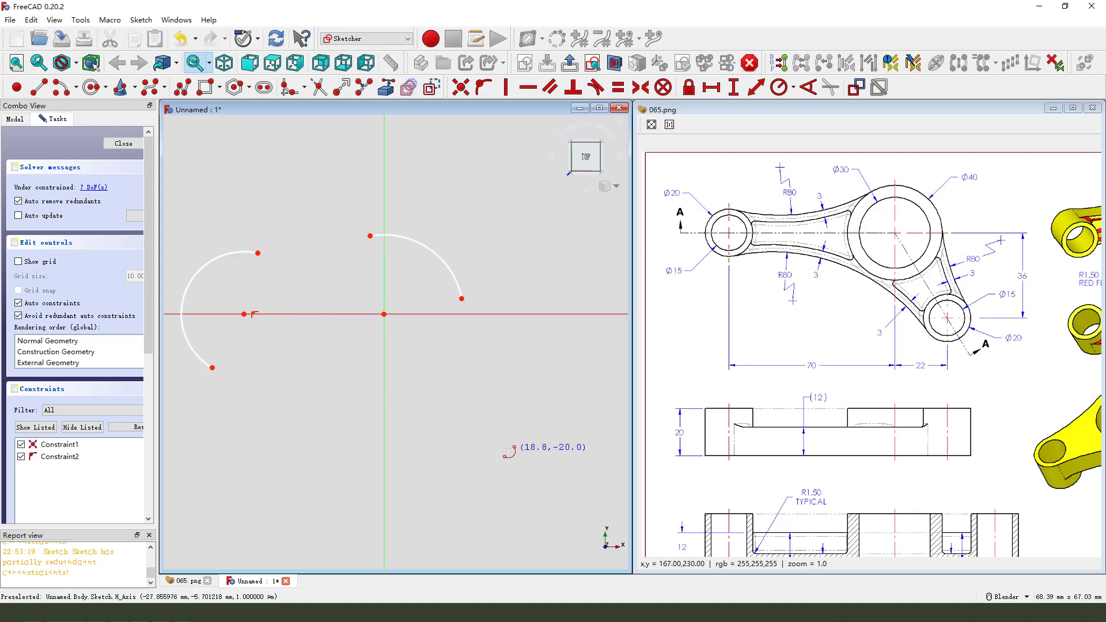
left_click(431, 389)
left_click(459, 352)
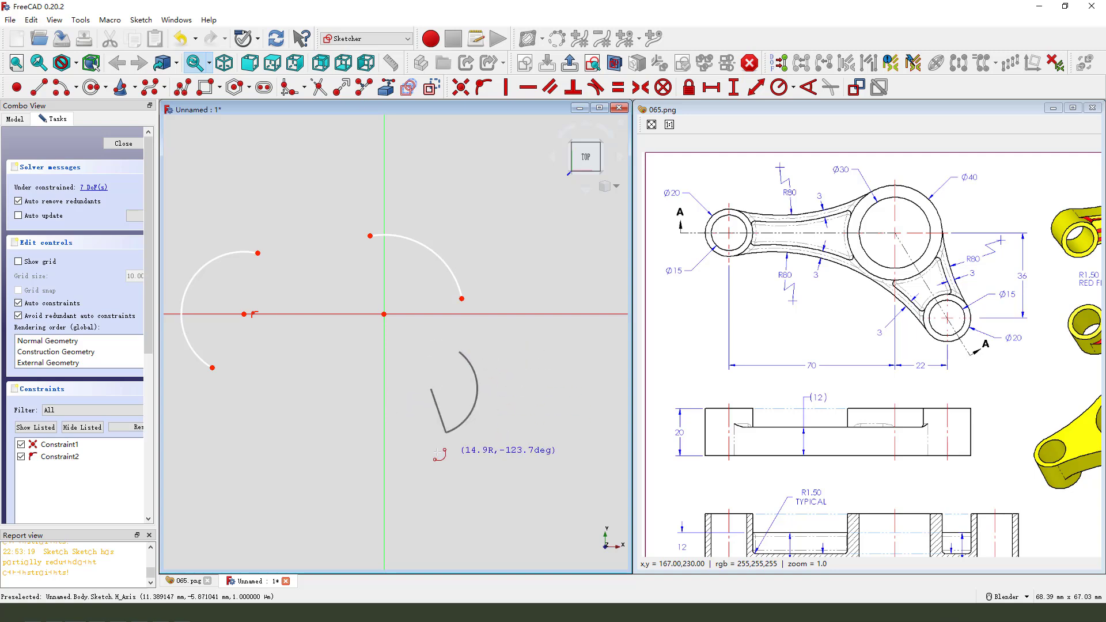
left_click(408, 429)
left_click(76, 87)
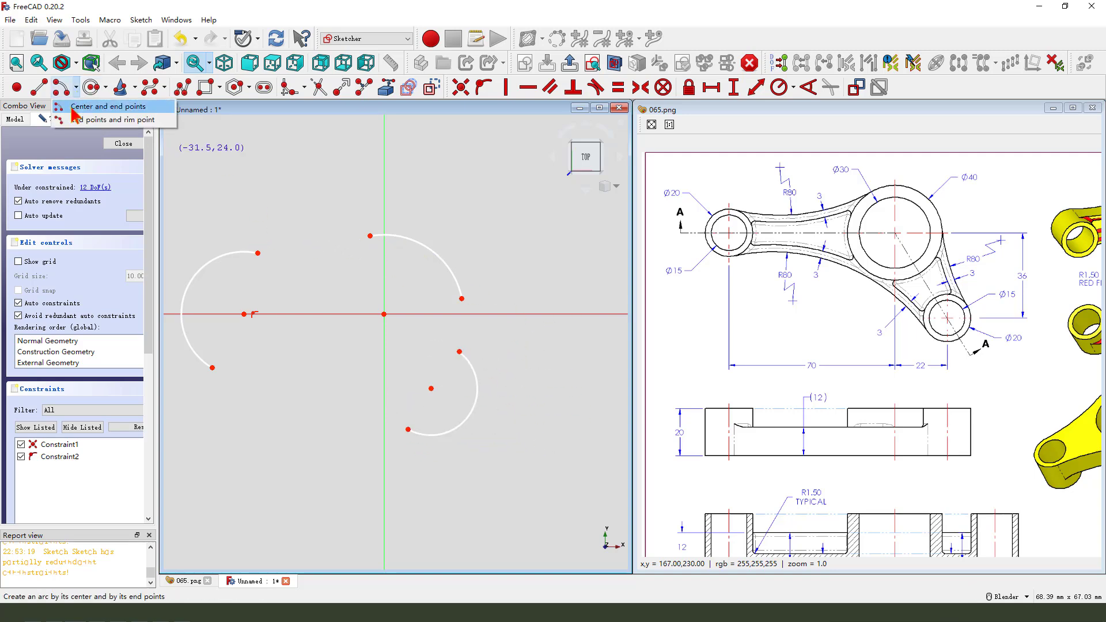
left_click(68, 120)
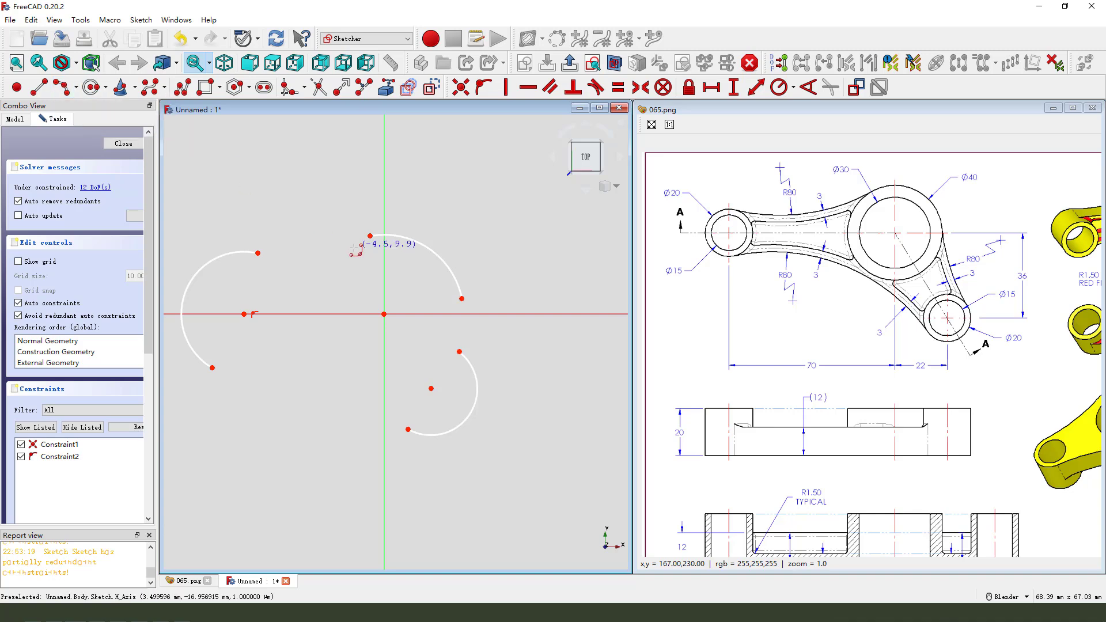
left_click(258, 253)
left_click(370, 236)
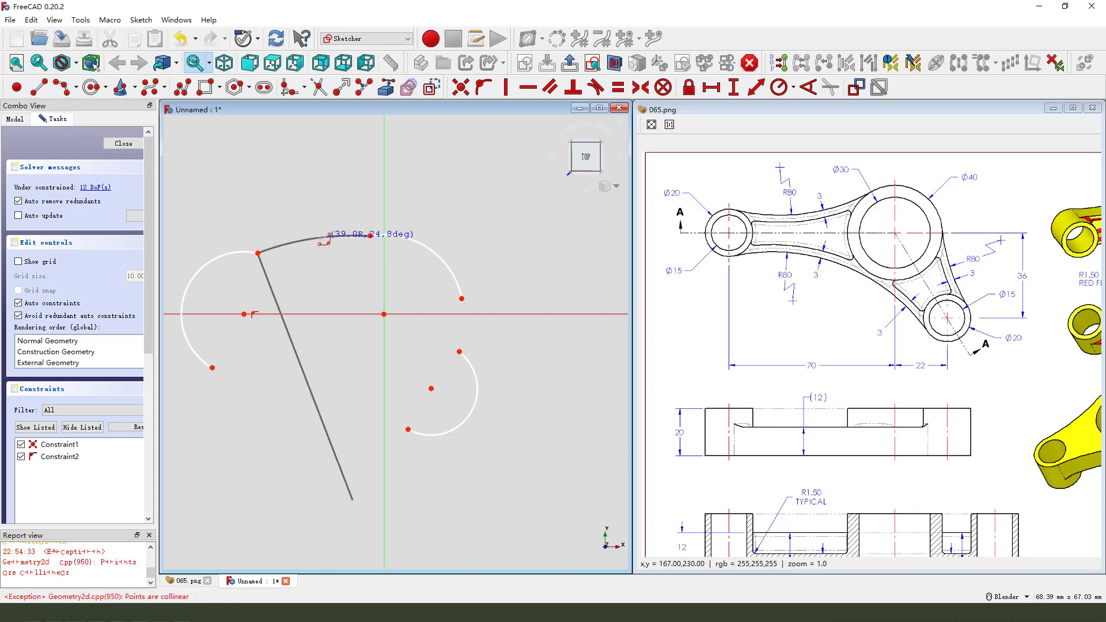
left_click(323, 235)
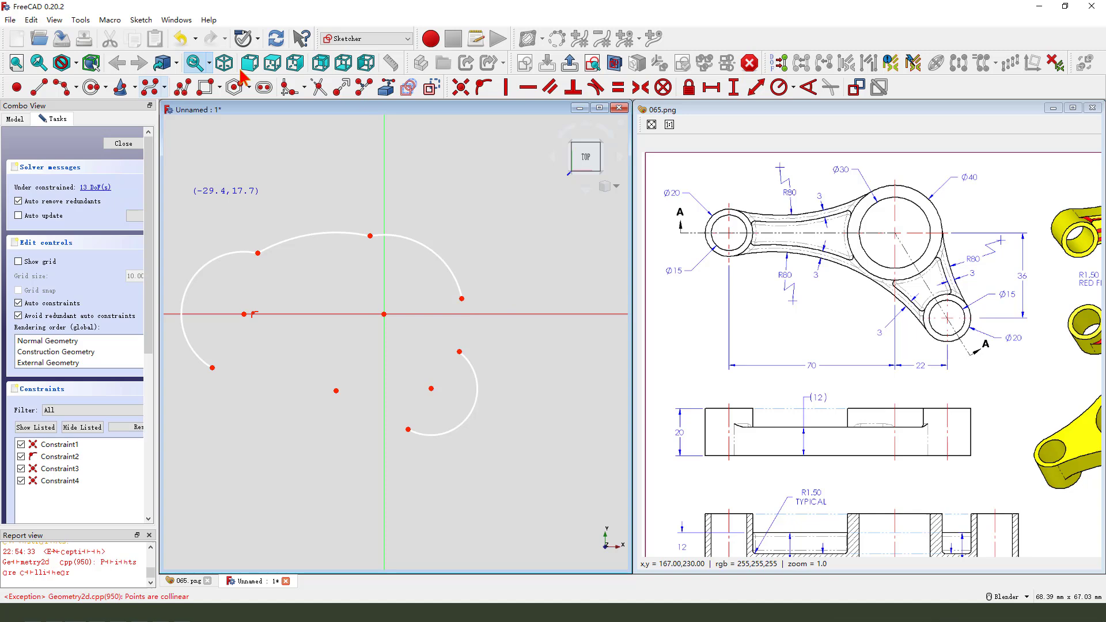
left_click(181, 40)
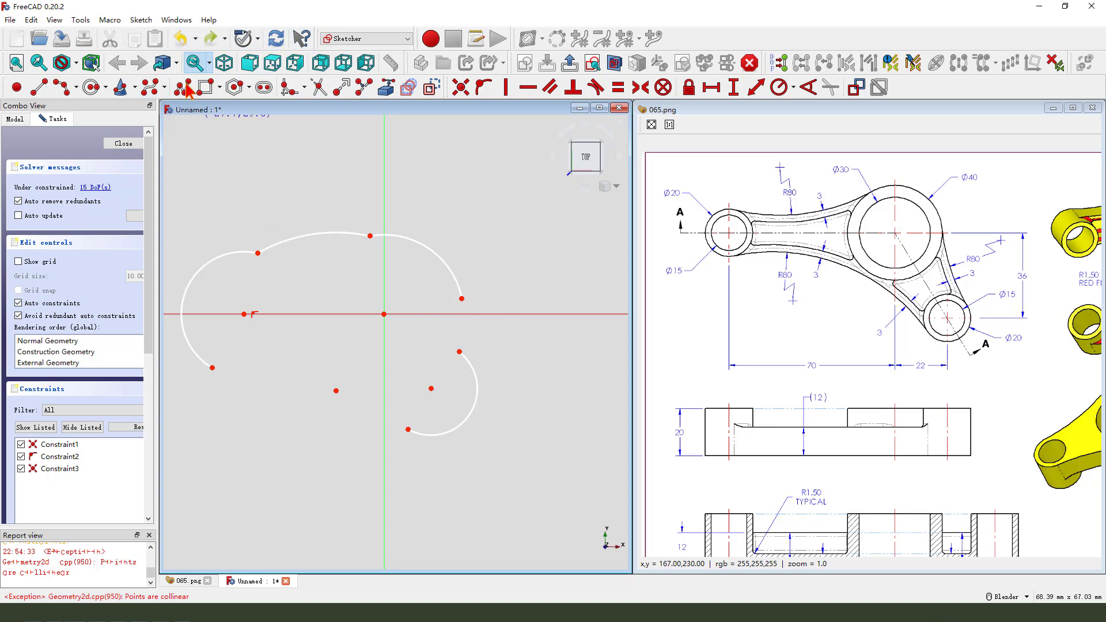
left_click(180, 39)
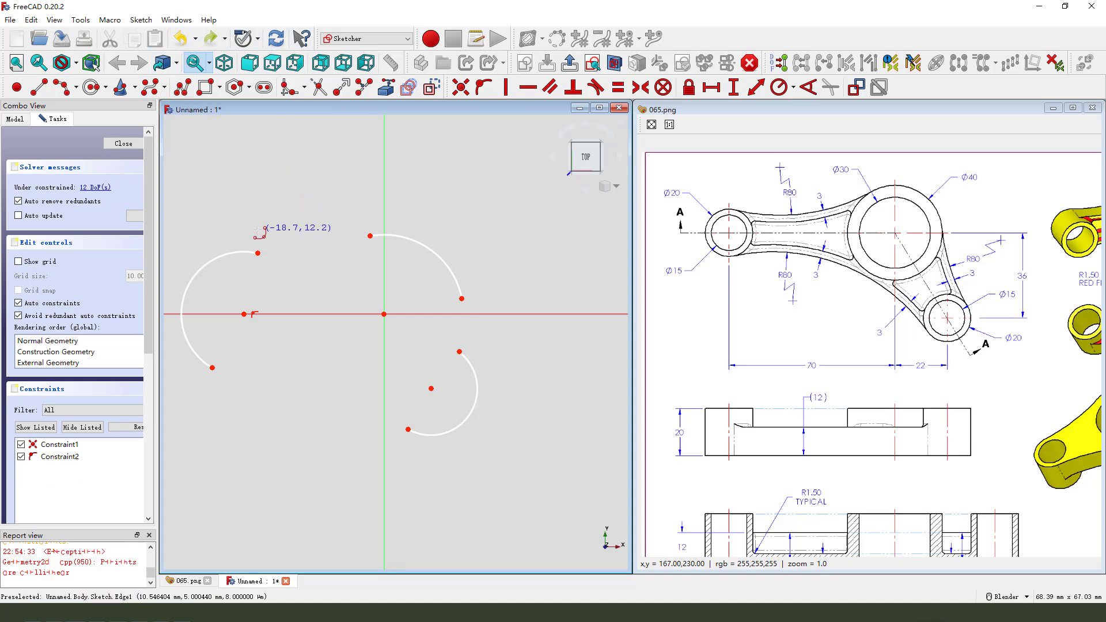
- Sketch three detached arcs by end points and rim point near the gaps between the boss arcs: one above, one on the right, one below
left_click(258, 232)
left_click(366, 223)
left_click(311, 250)
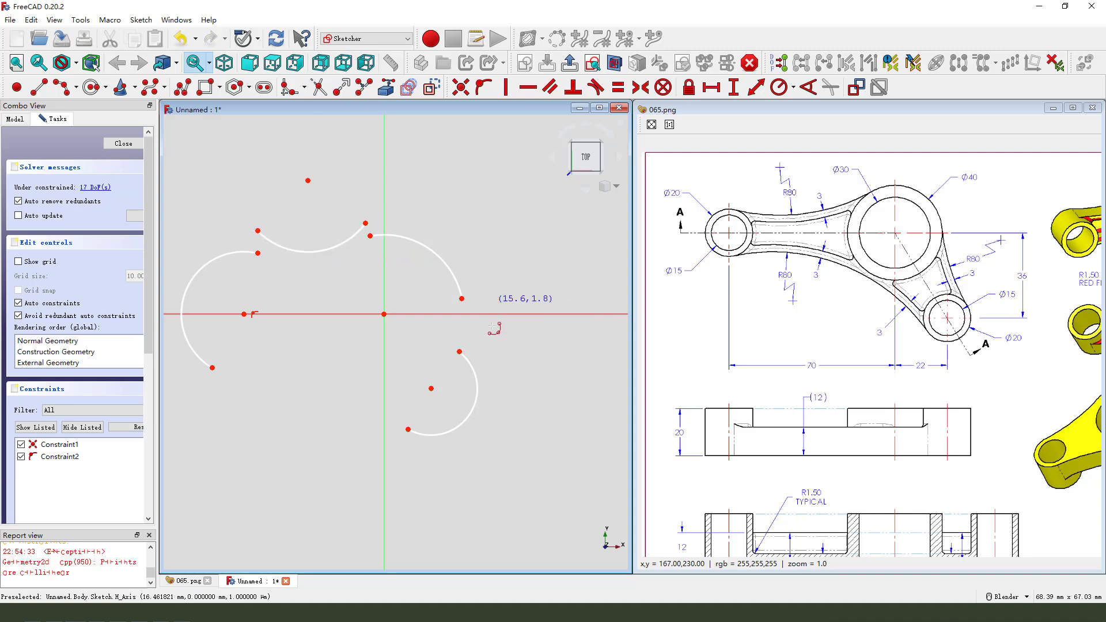
left_click(490, 301)
left_click(499, 357)
left_click(476, 327)
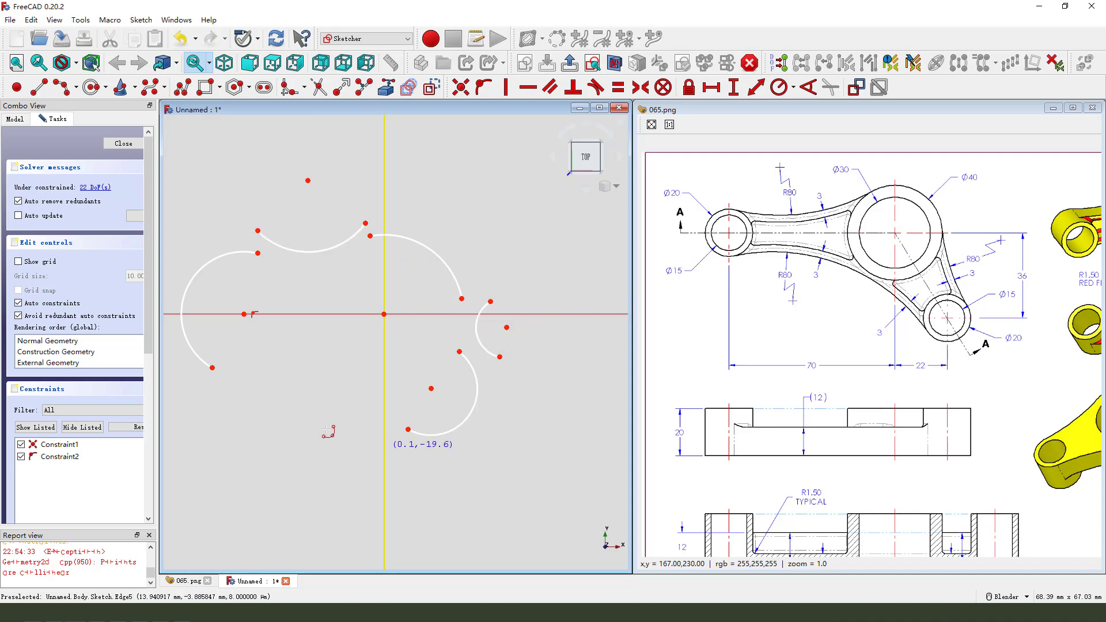
left_click(209, 382)
left_click(394, 445)
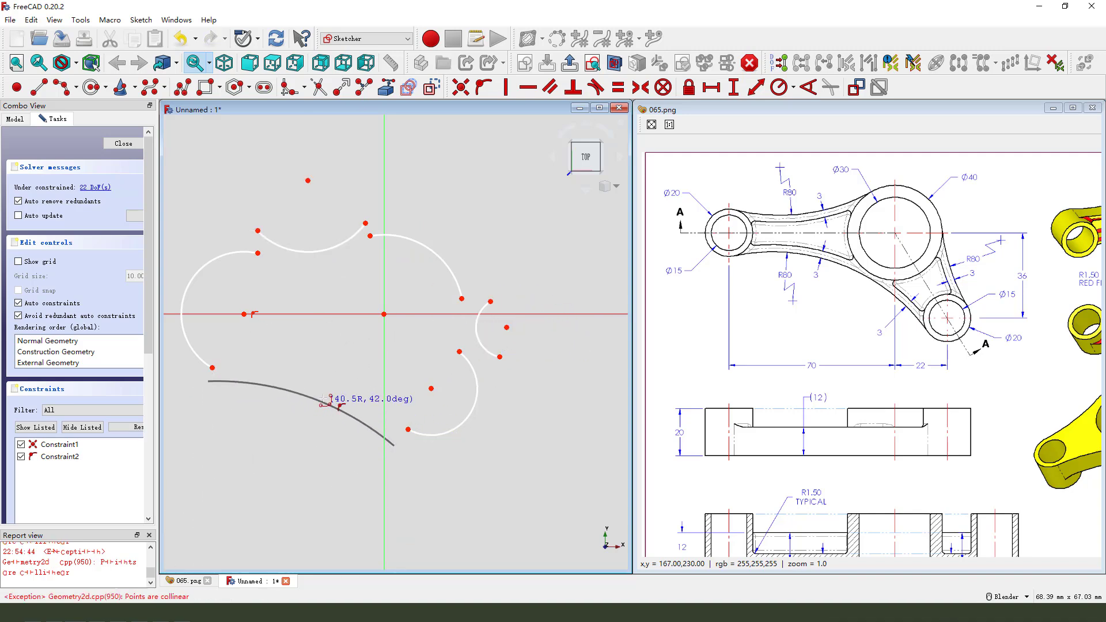
left_click(326, 400)
right_click(307, 315)
- Constrain the left boss arc and the lower-right boss arc to equal radii
left_click(220, 257)
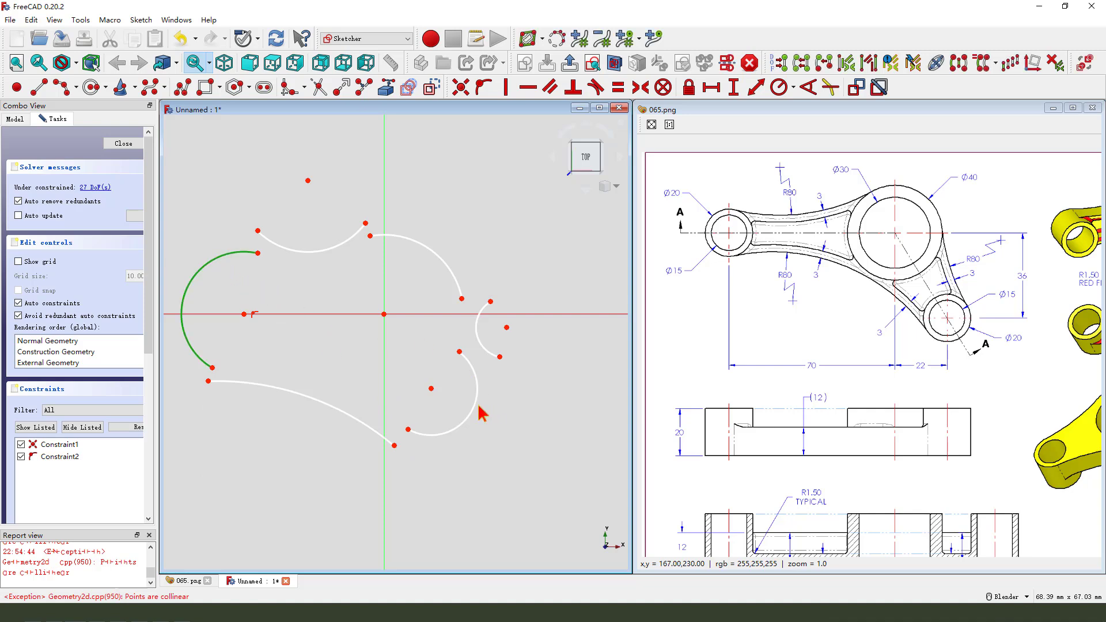
left_click(478, 406)
left_click(618, 87)
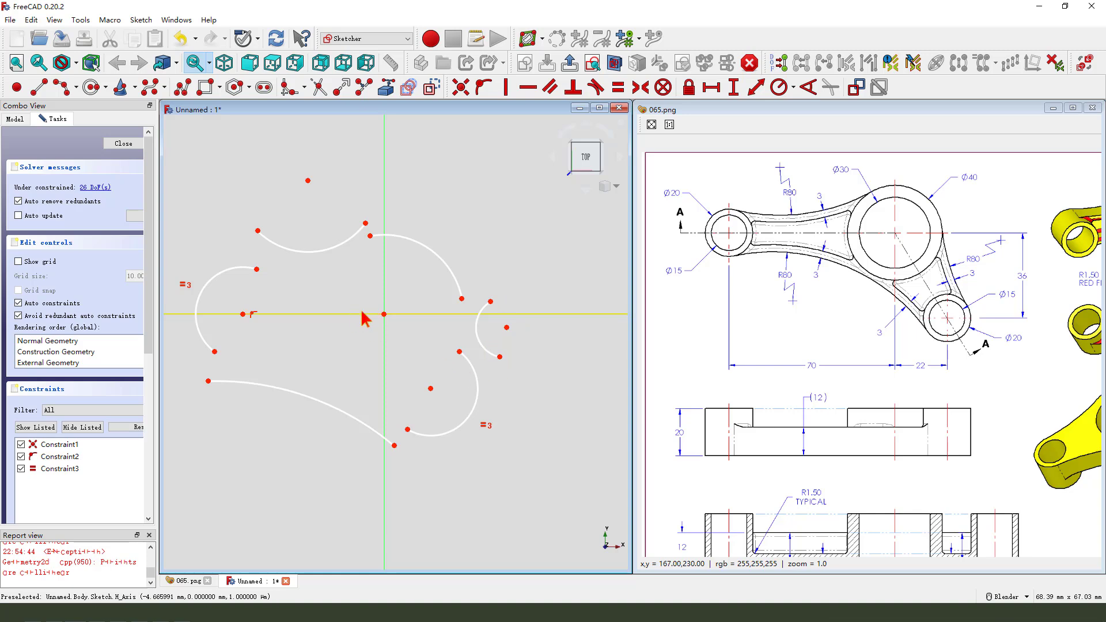
- Set the horizontal distance between the origin and the lower-right boss arc's centre to 22 mm, placing the dimension below the arc
left_click(432, 256)
left_click(416, 399)
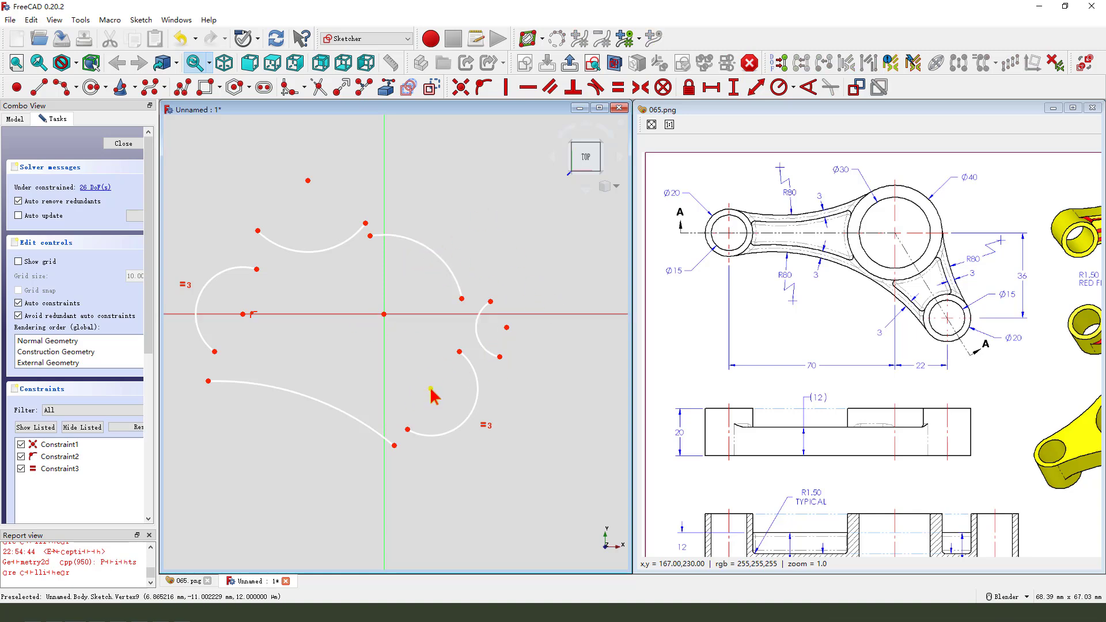
left_click(430, 389)
left_click(385, 315)
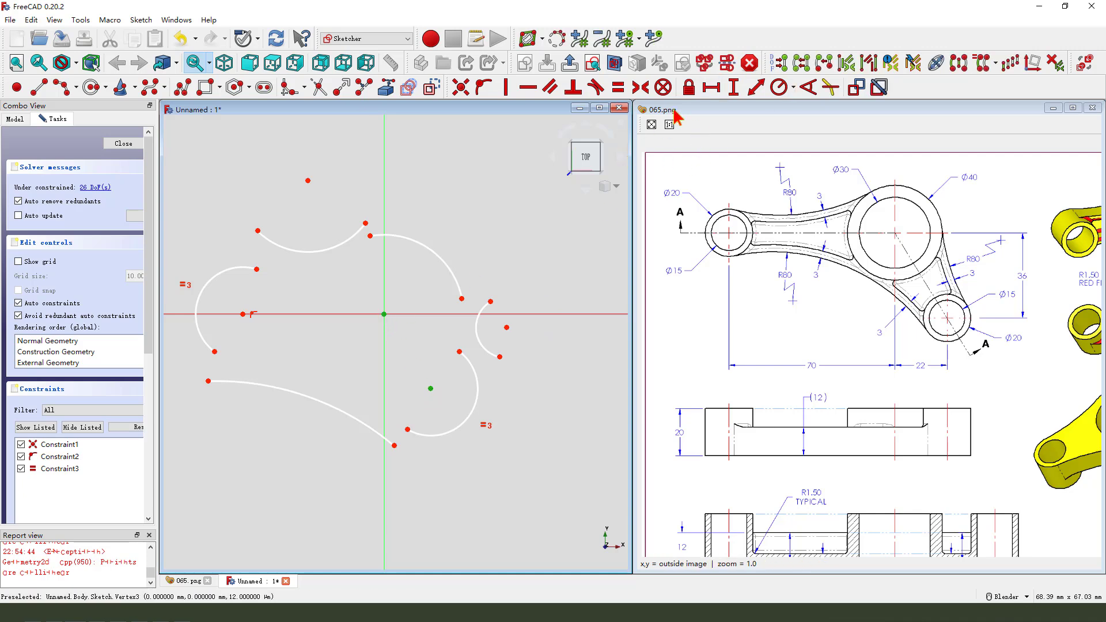
left_click(711, 89)
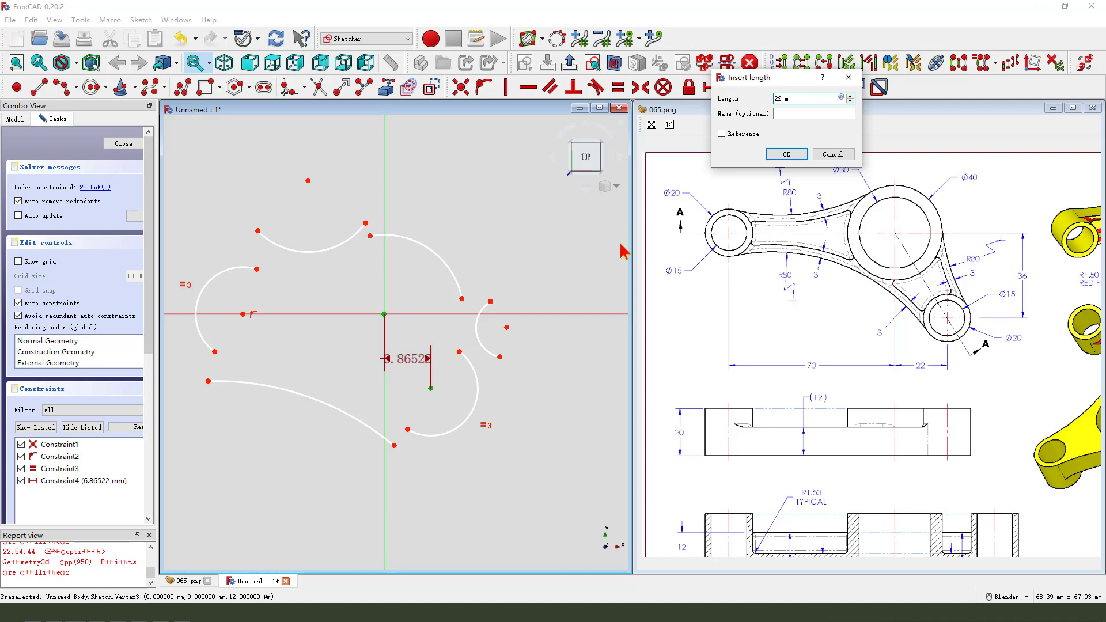
type("22")
key("Return")
scroll(432, 358, "down", 3)
scroll(460, 387, "up", 3)
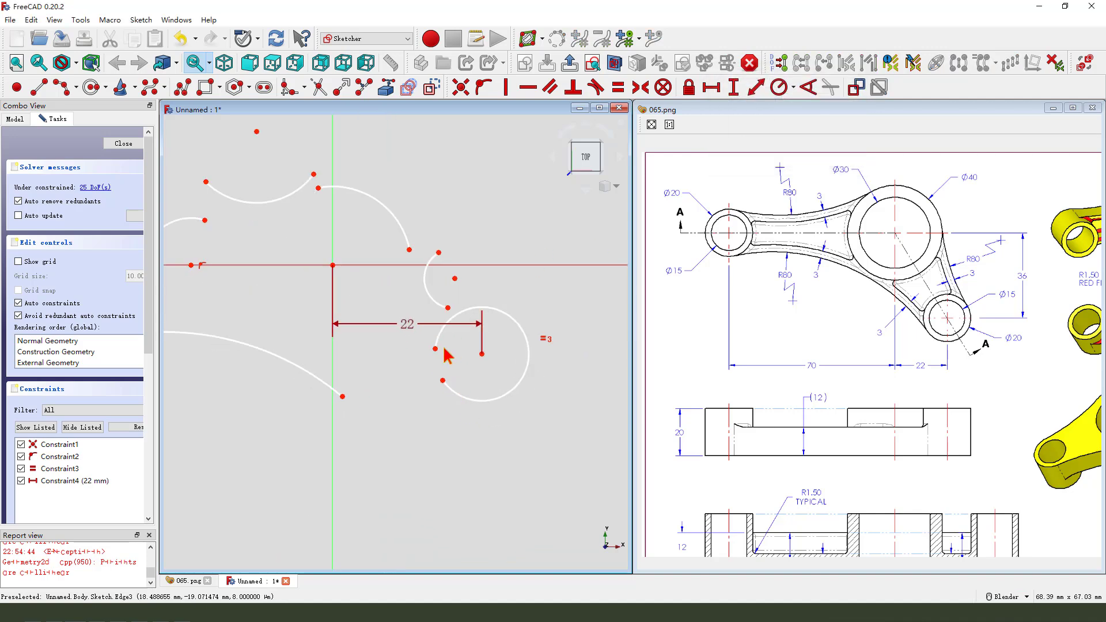
left_click_drag(435, 349, 408, 478)
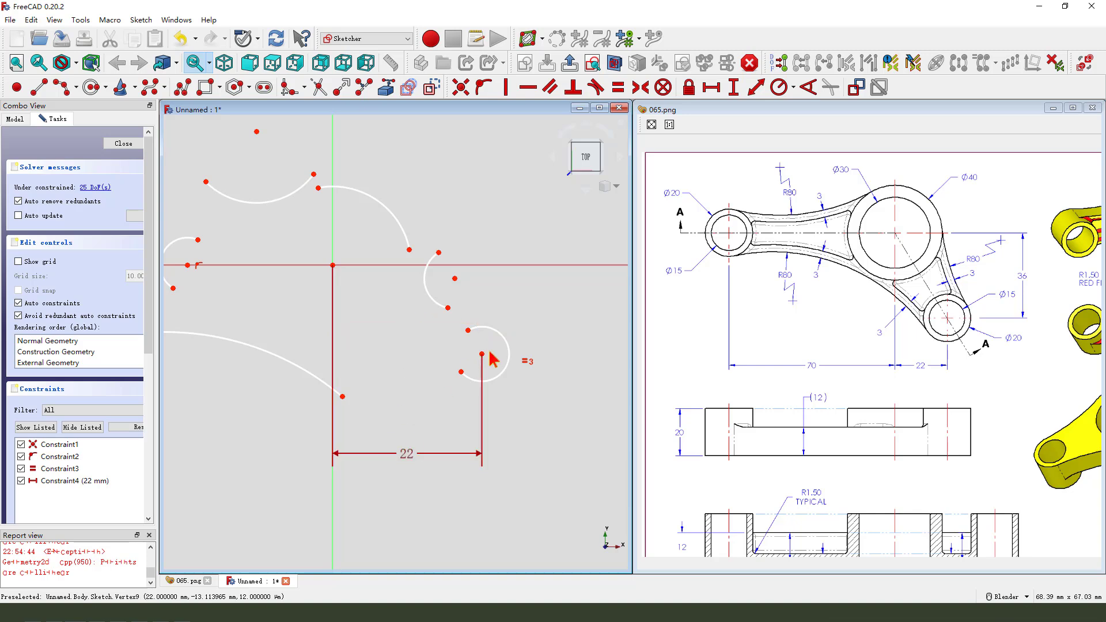
- Set the vertical distance between the origin and the lower-right boss arc's centre to 36 mm, placing the dimension right of the profile
left_click(482, 355)
left_click(333, 266)
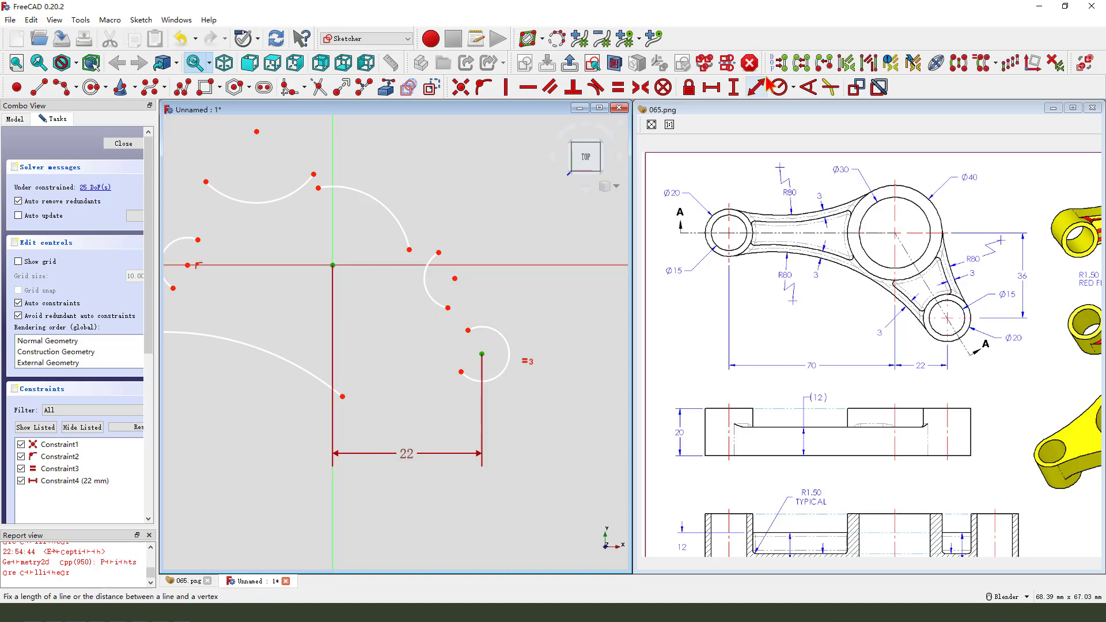
left_click(733, 87)
type("36")
key("Return")
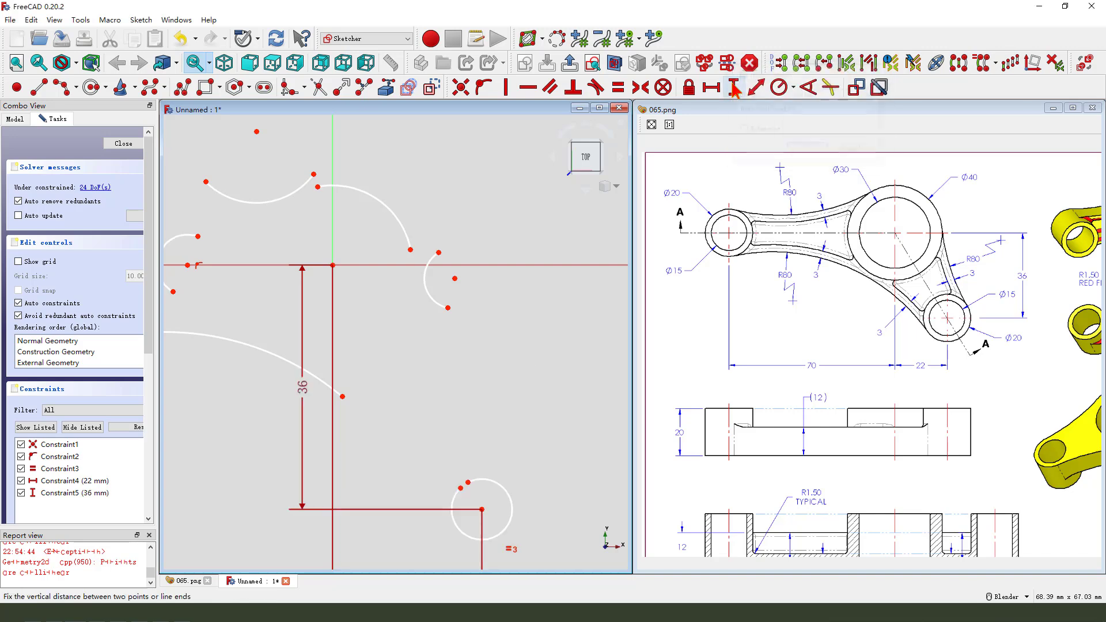
scroll(407, 305, "down", 3)
left_click_drag(406, 294, 557, 285)
- Join the lower-right boss arc's two ends to the lower and right connecting arcs with coincident constraints
mouse_move(395, 275)
left_mouse_down()
mouse_move(413, 325)
mouse_move(464, 351)
mouse_move(469, 361)
mouse_move(455, 357)
mouse_move(468, 367)
left_mouse_up()
scroll(487, 346, "up", 2)
scroll(432, 353, "down", 1)
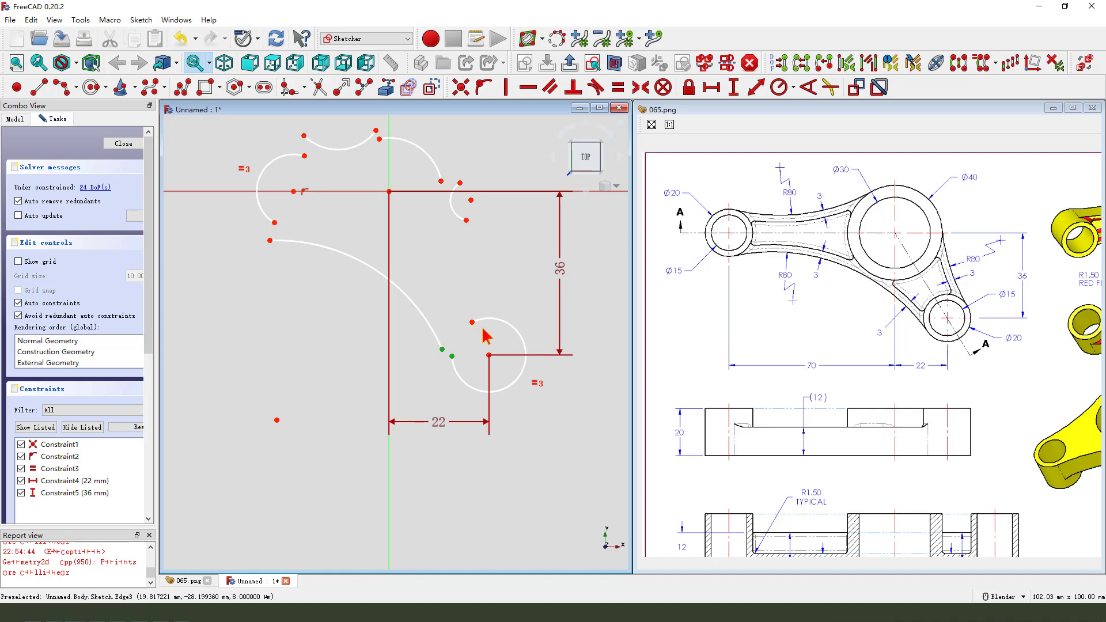
left_click(457, 91)
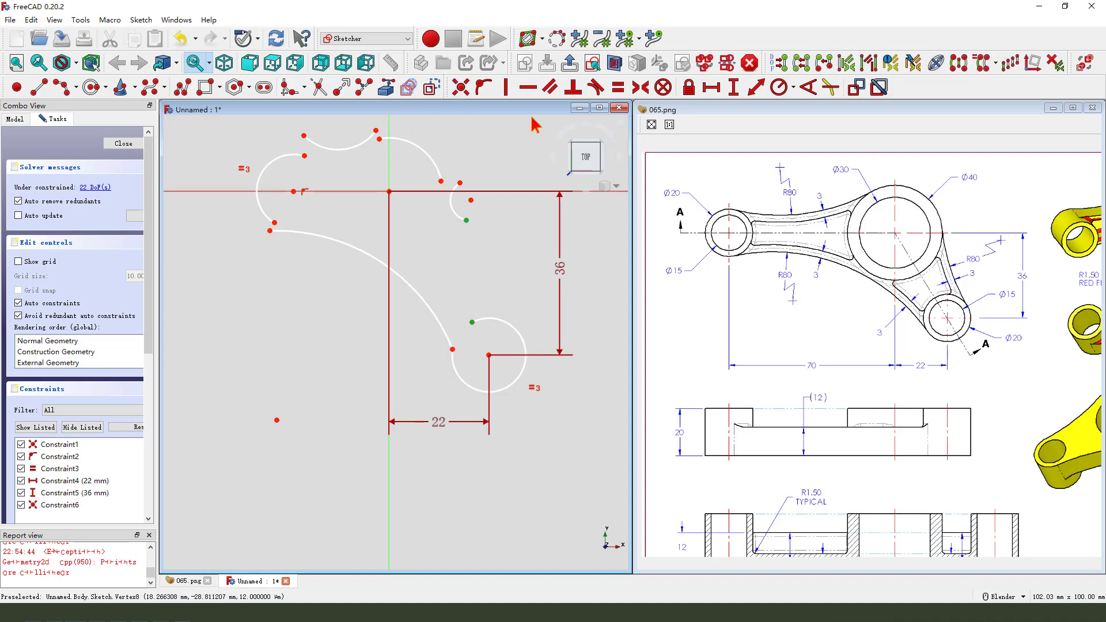
left_click(460, 87)
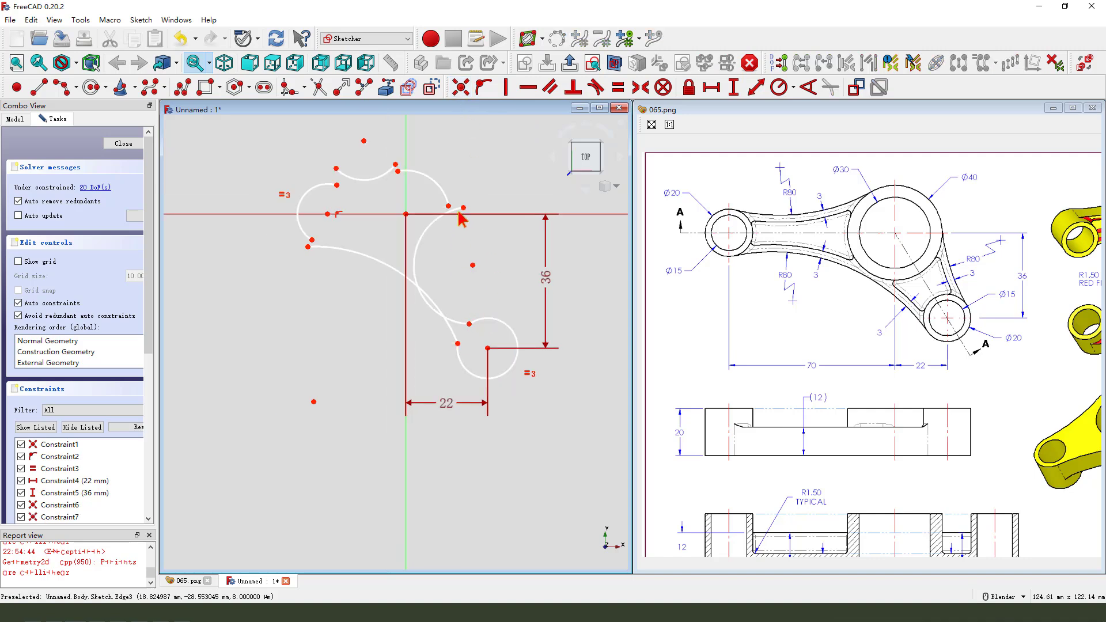
- Make the central boss arc's ends coincident with the neighbouring ends of the right and upper connecting arcs
scroll(461, 219, "up", 2)
left_click(443, 205)
left_click(465, 207)
left_click(460, 87)
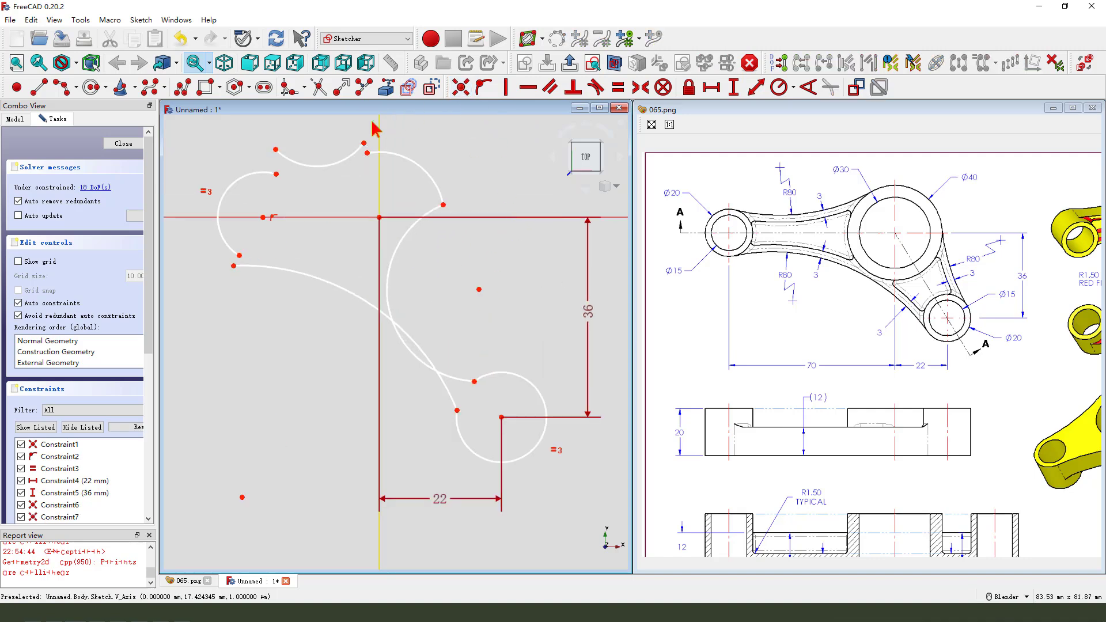
left_click_drag(349, 124, 403, 184)
left_click(461, 87)
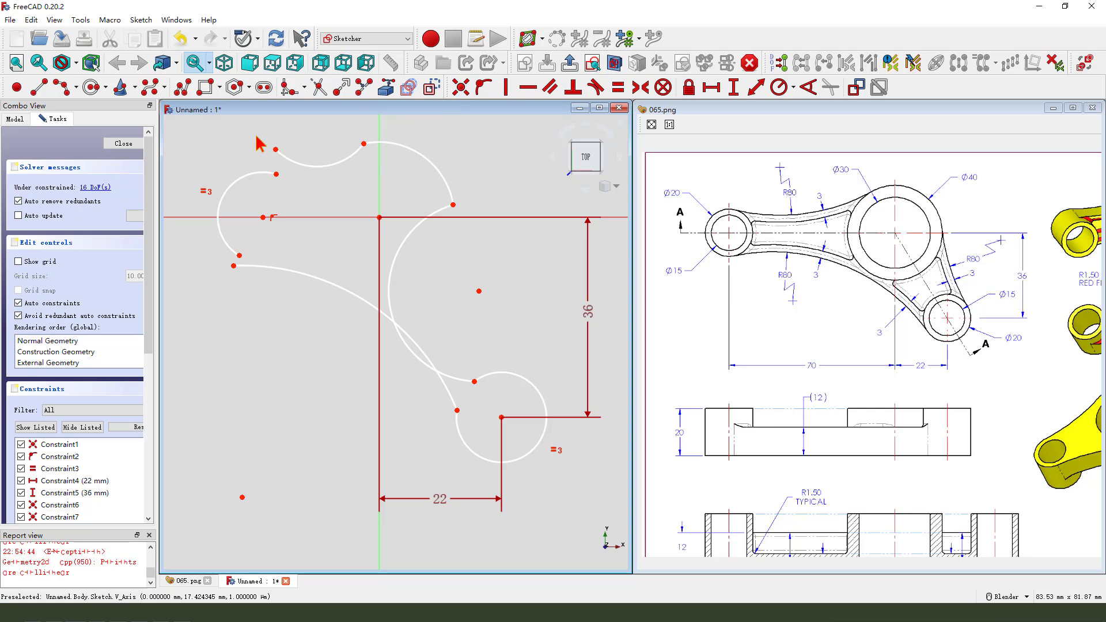
- Close the profile by making the left boss arc's ends coincident with the upper and lower connecting arcs
left_click_drag(257, 144, 299, 184)
left_click(460, 87)
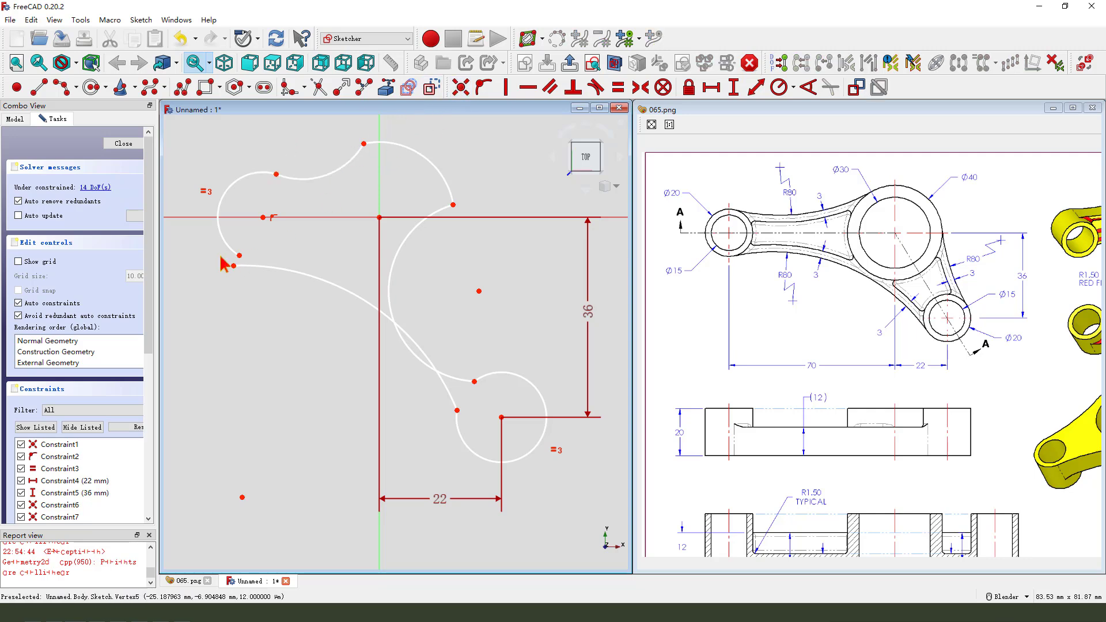
left_click_drag(208, 240, 256, 291)
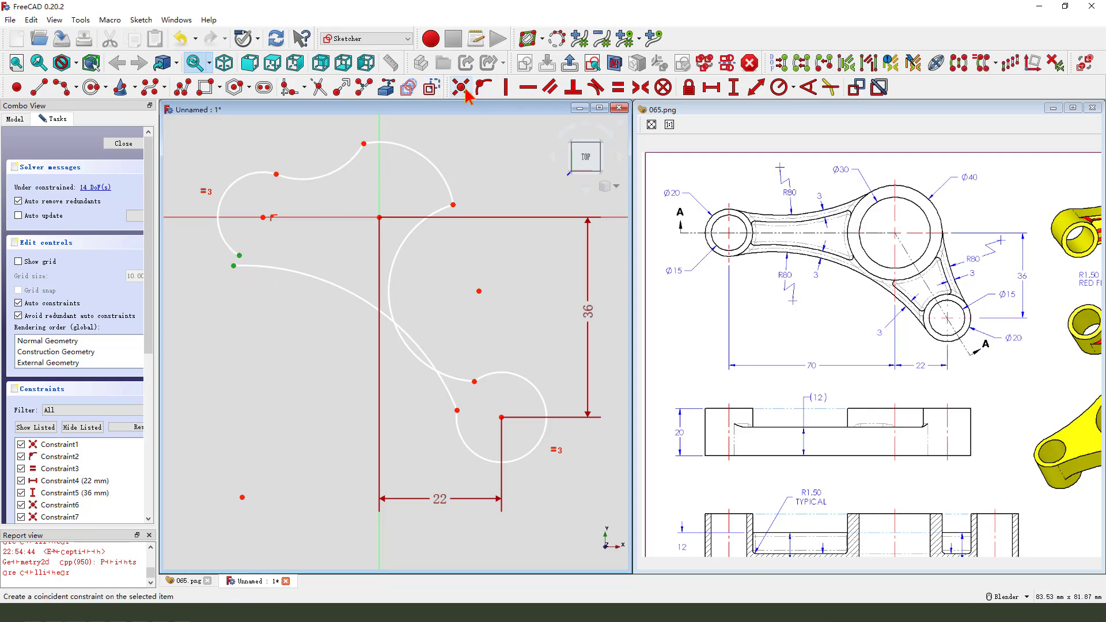
left_click(464, 90)
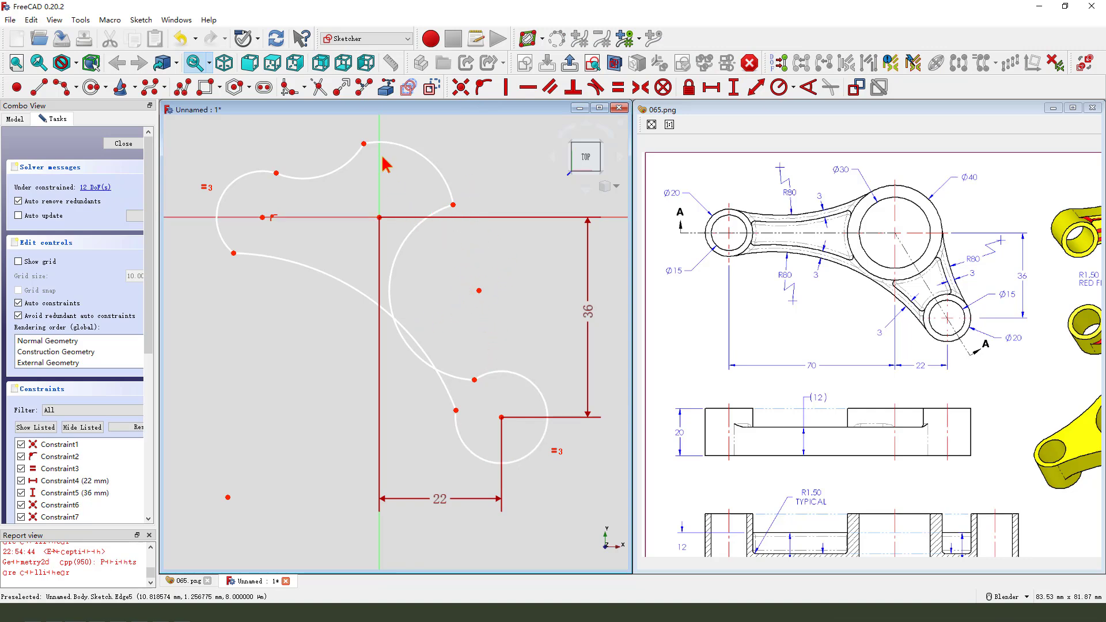
- Constrain the left boss arc tangent to the upper and lower connecting arcs
left_click(297, 177)
left_click(596, 87)
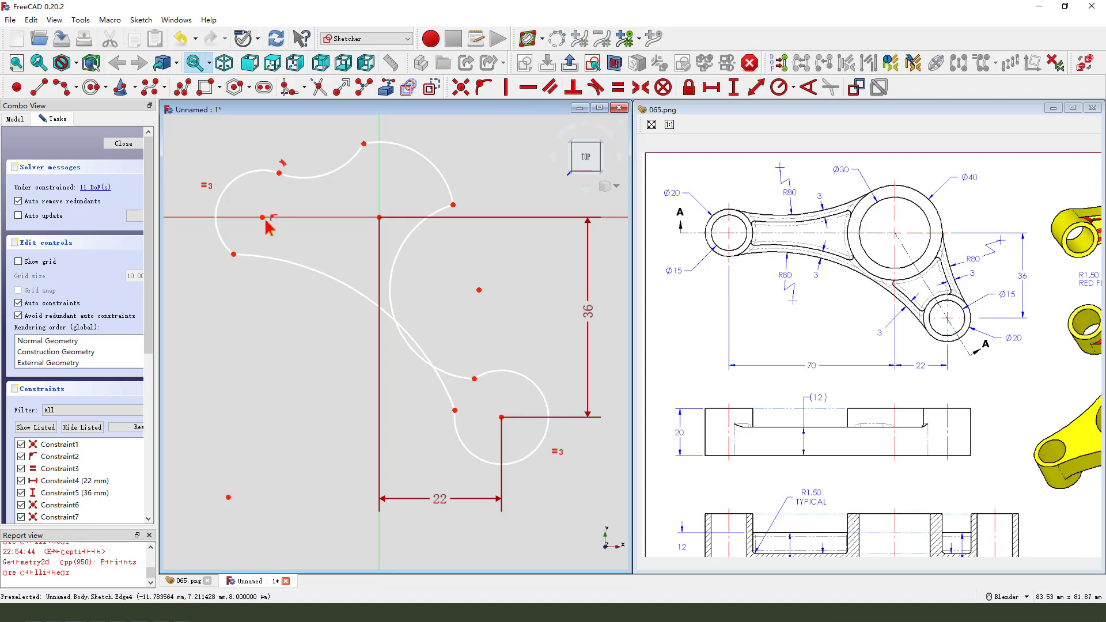
left_click(228, 245)
left_click(323, 277)
left_click(596, 87)
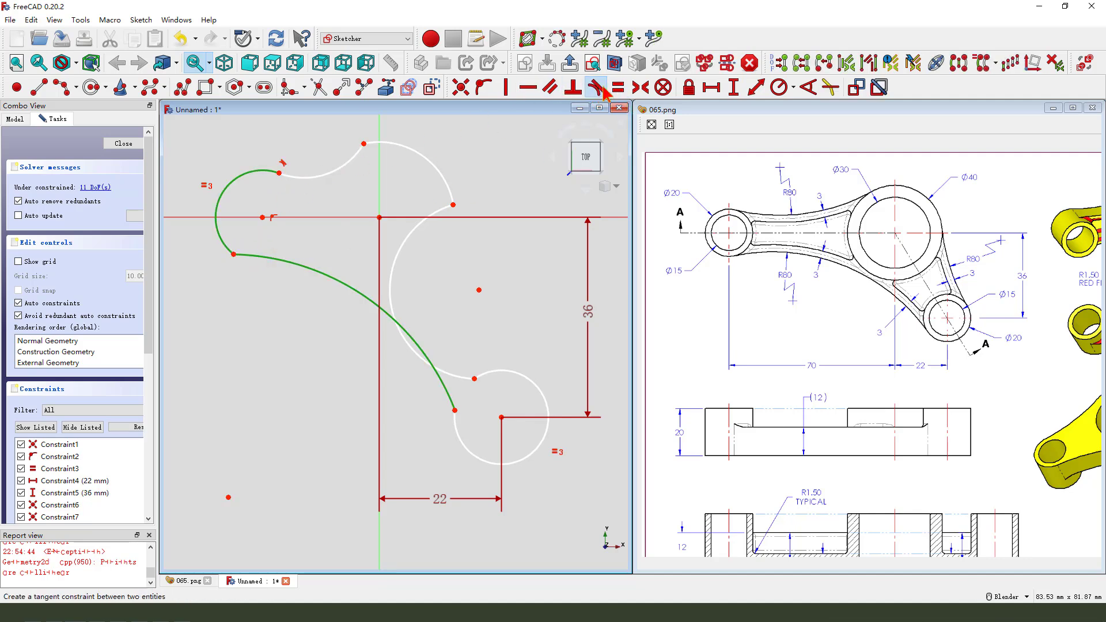
- Constrain the central boss arc tangent to the upper and right connecting arcs
left_click(355, 155)
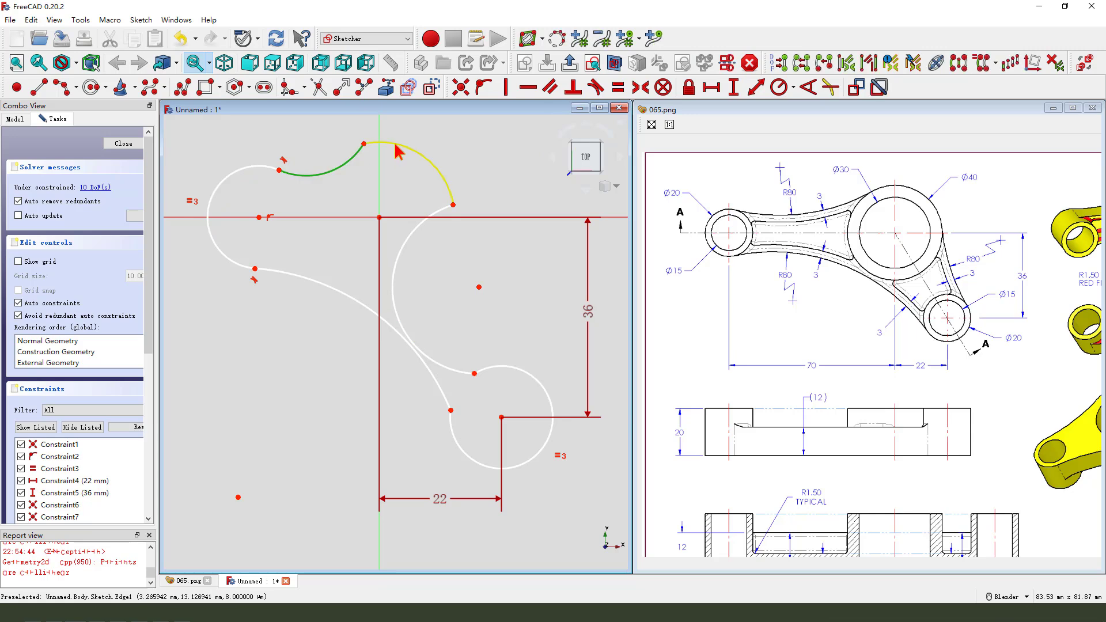
left_click(596, 90)
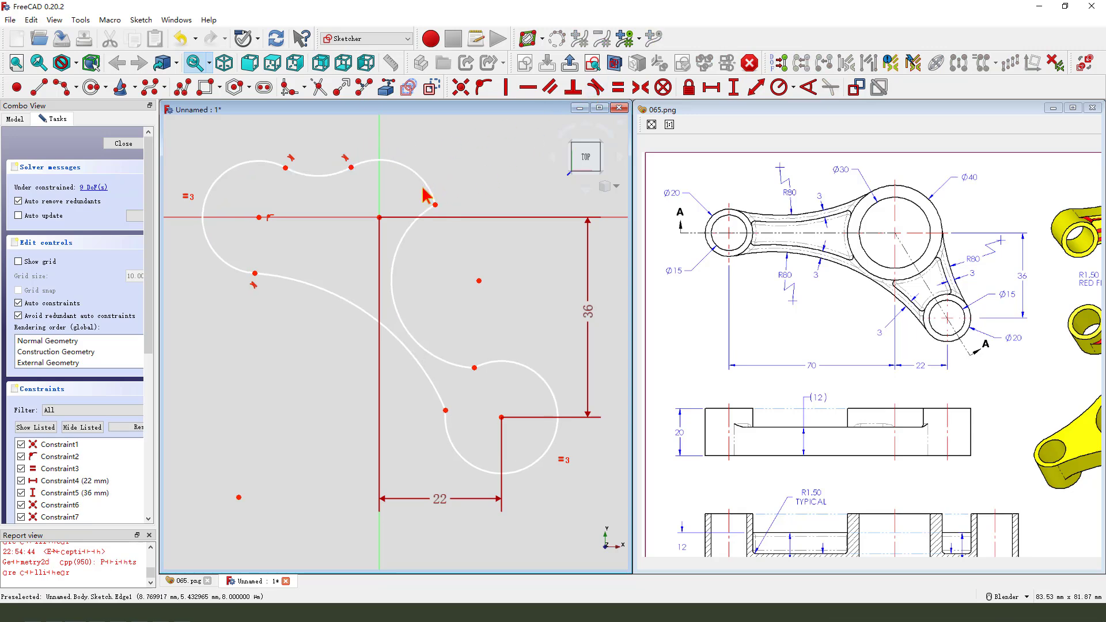
left_click(427, 195)
left_click(492, 198)
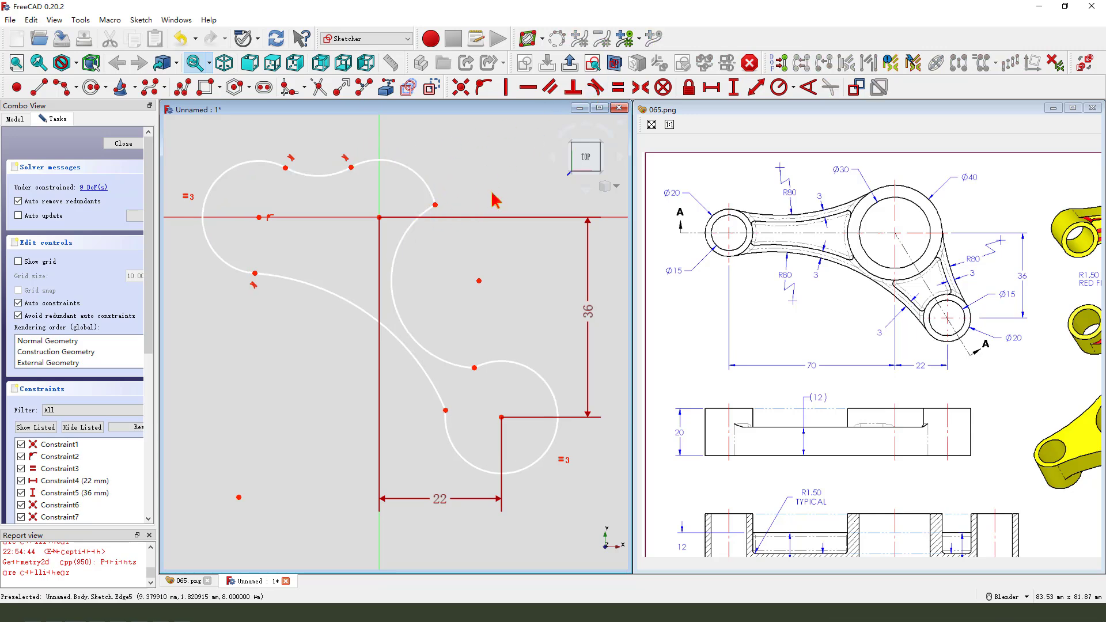
left_click(415, 223)
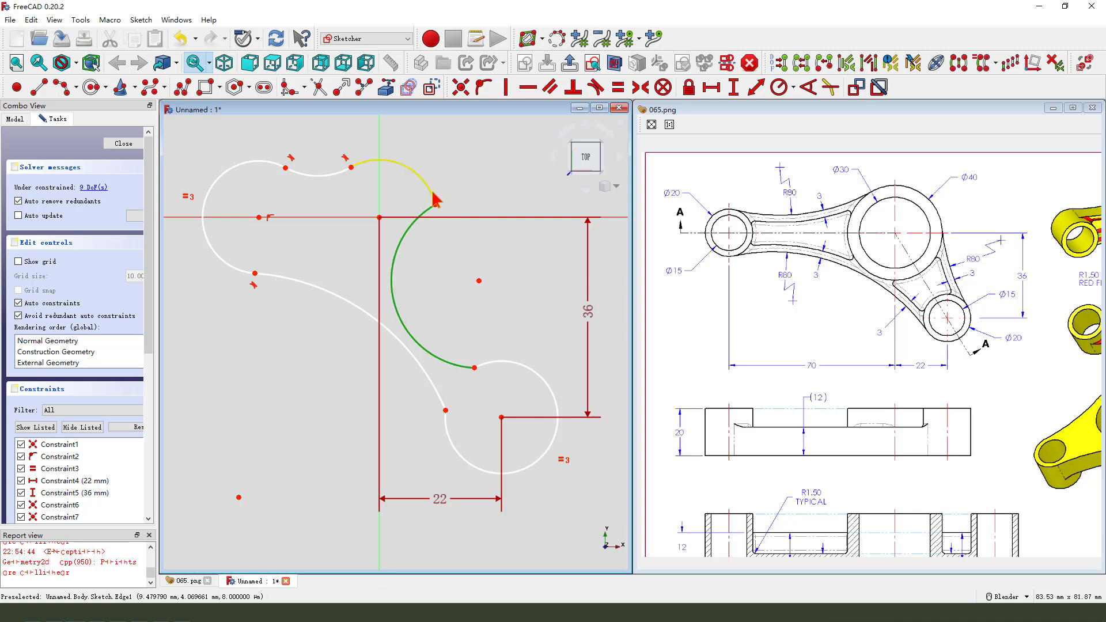
left_click(598, 91)
- Constrain the lower-right boss arc tangent to the right and lower connecting arcs
scroll(458, 152, "down", 2)
scroll(462, 279, "up", 2)
left_click(461, 298)
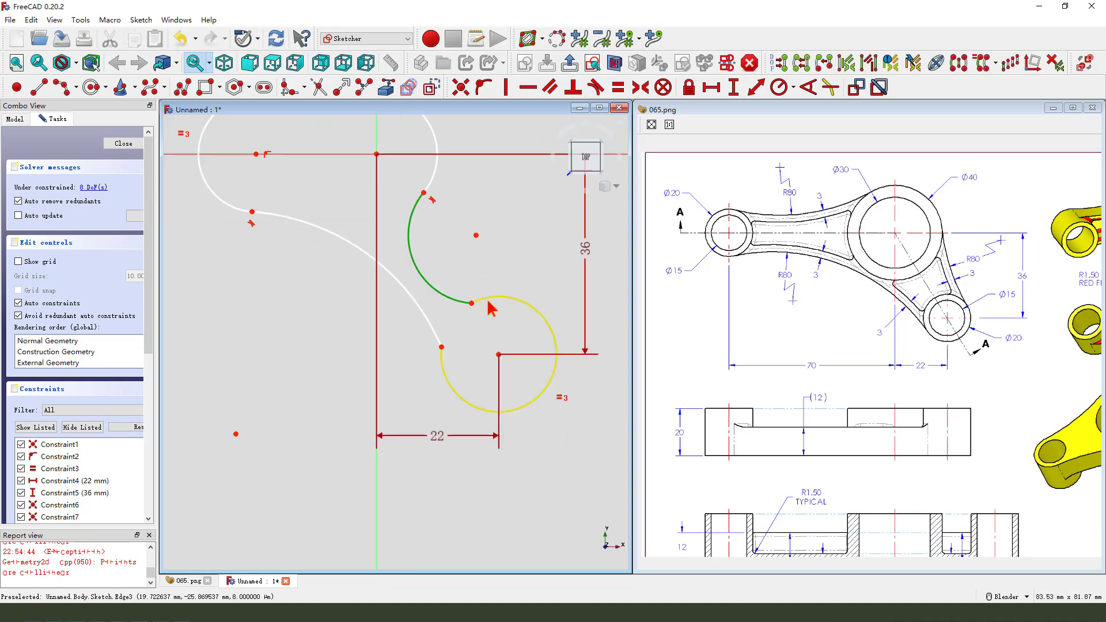
left_click(491, 298)
left_click(597, 88)
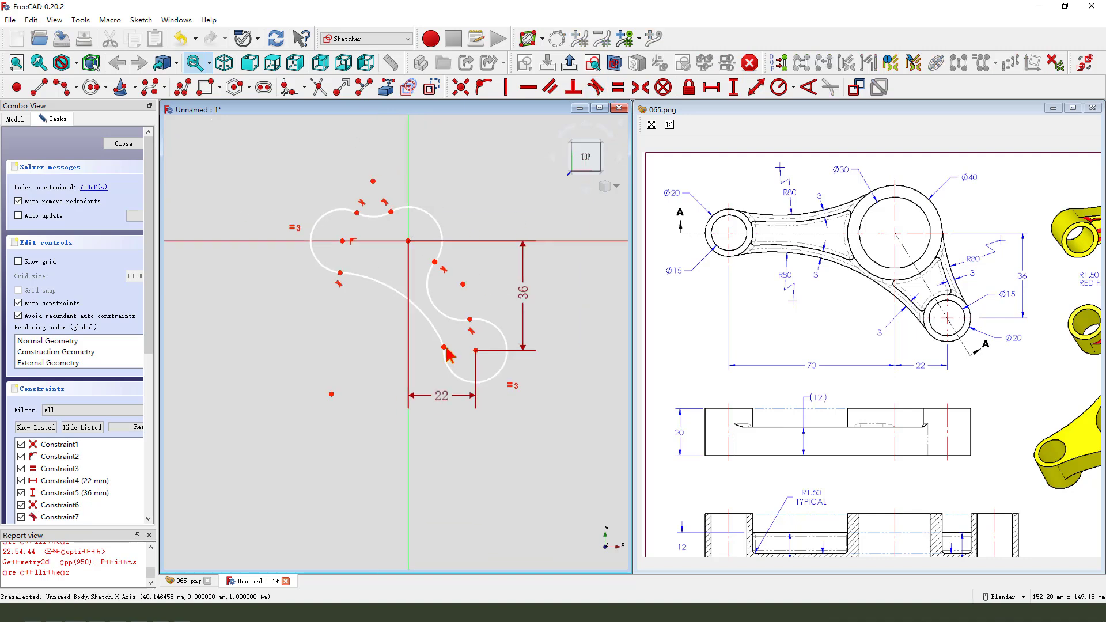
scroll(455, 346, "down", 1)
left_click(443, 341)
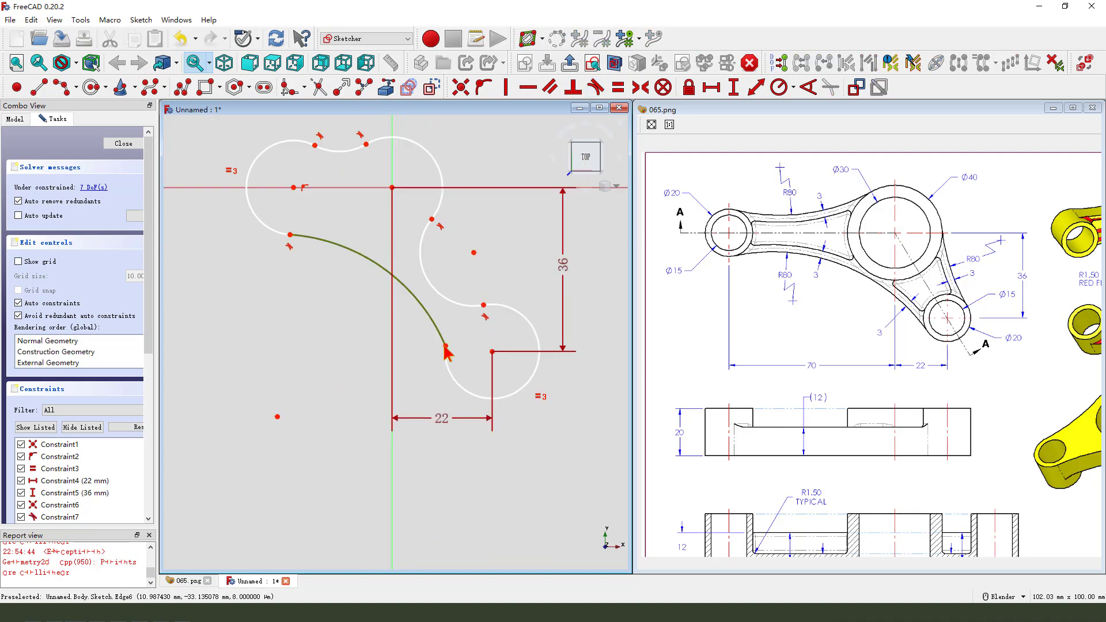
left_click(593, 92)
- Move the left boss centre farther from the origin along the horizontal axis and enlarge the central boss arc
scroll(414, 343, "down", 3)
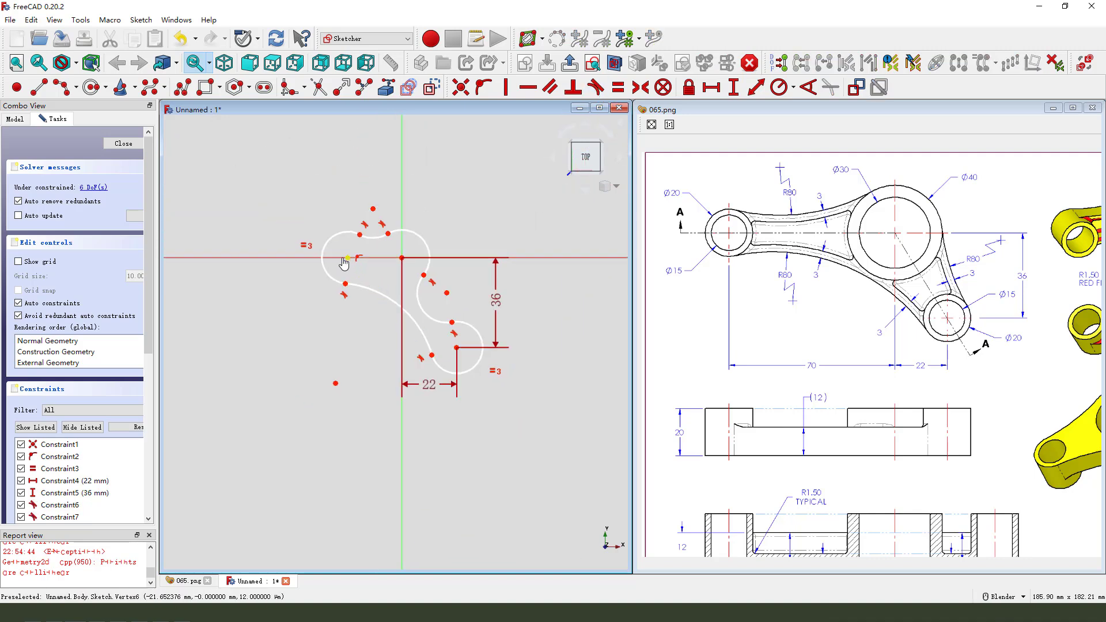
left_click_drag(346, 258, 285, 258)
scroll(398, 249, "up", 2)
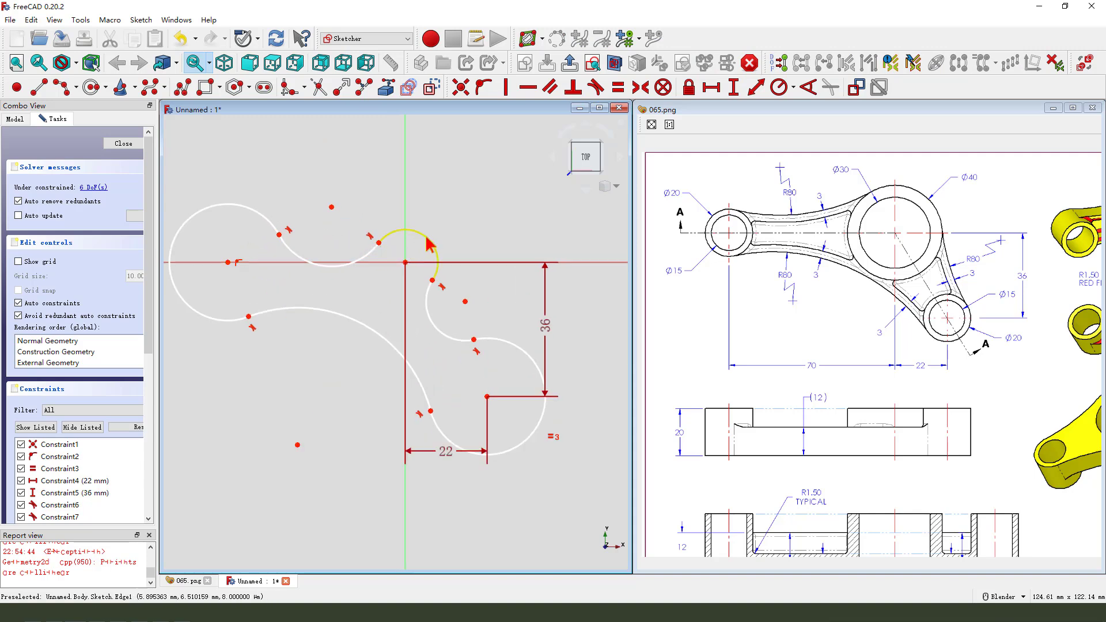
mouse_move(429, 245)
left_mouse_down()
mouse_move(470, 209)
mouse_move(444, 244)
left_mouse_up()
scroll(445, 245, "down", 2)
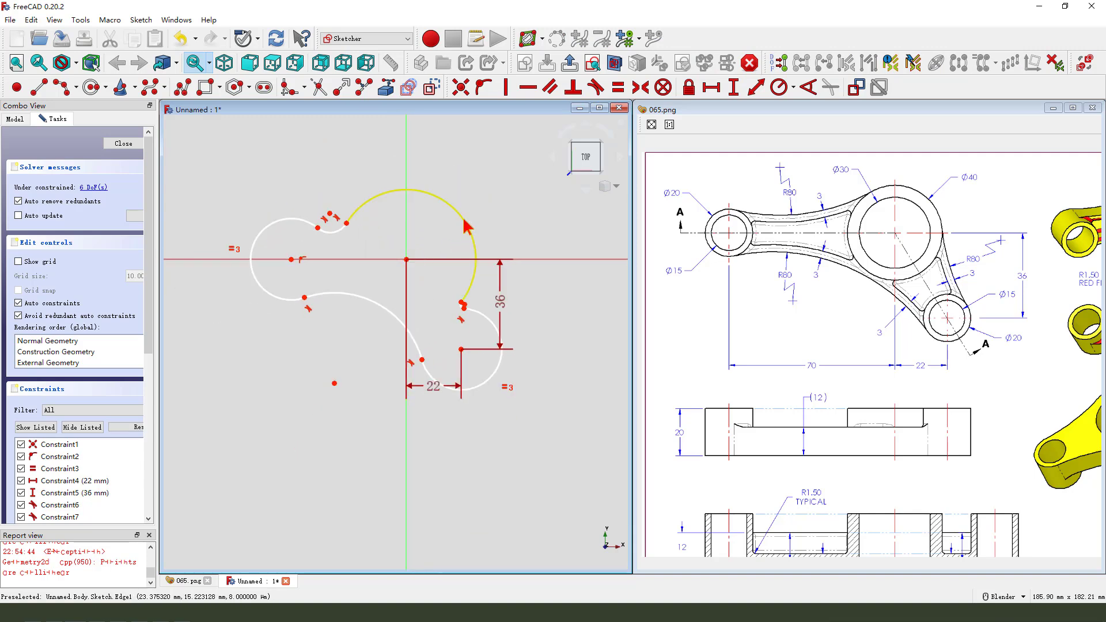
- Constrain the central boss arc's diameter to 40 mm
left_click(467, 226)
left_click(794, 88)
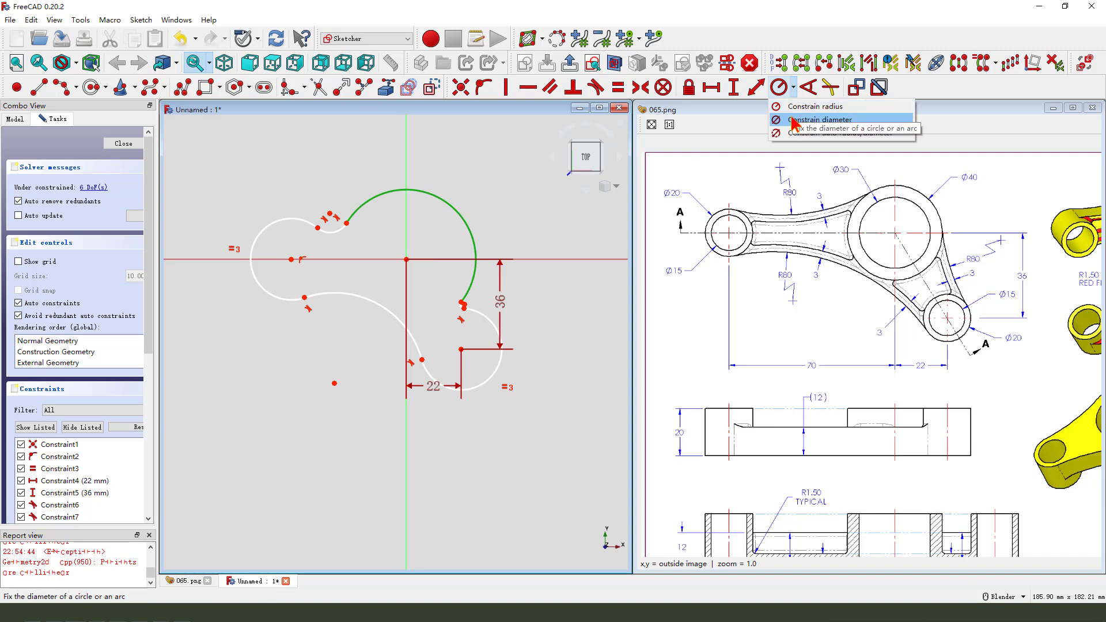
left_click(794, 120)
type("4")
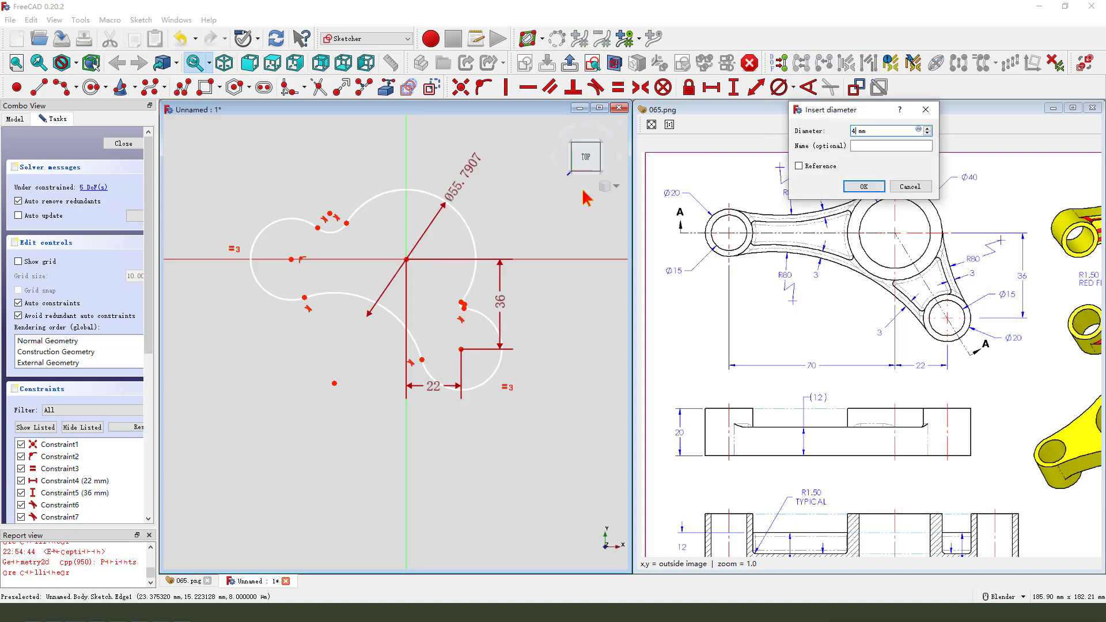
type("0")
key("Return")
- Constrain the lower-right boss arc's diameter to 20 mm and move the 36 mm dimension farther from the profile
left_click(493, 369)
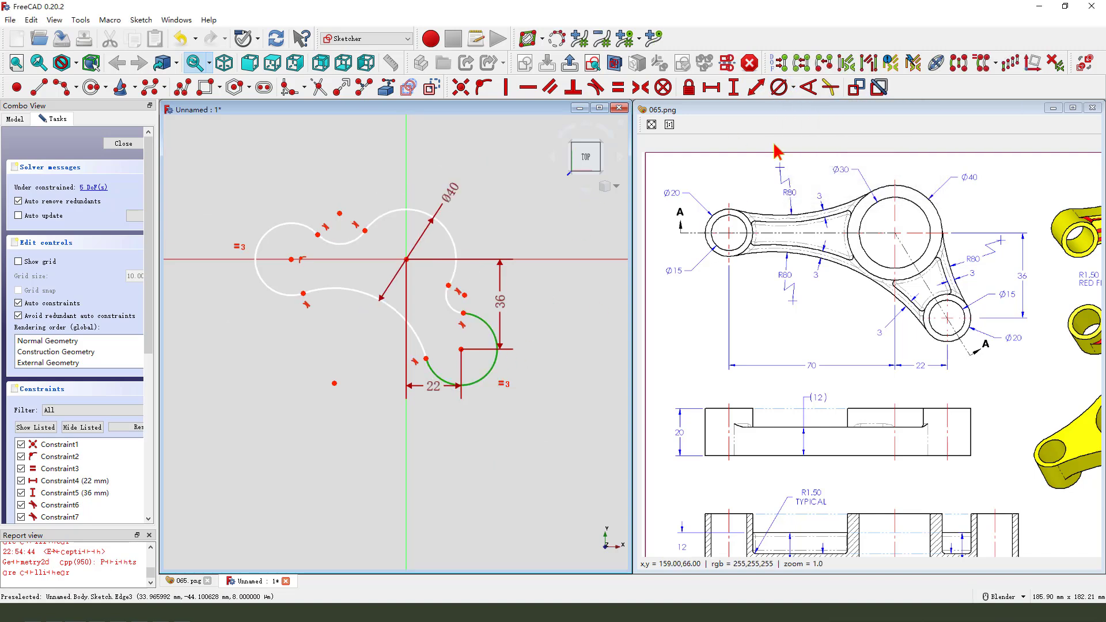
left_click(783, 88)
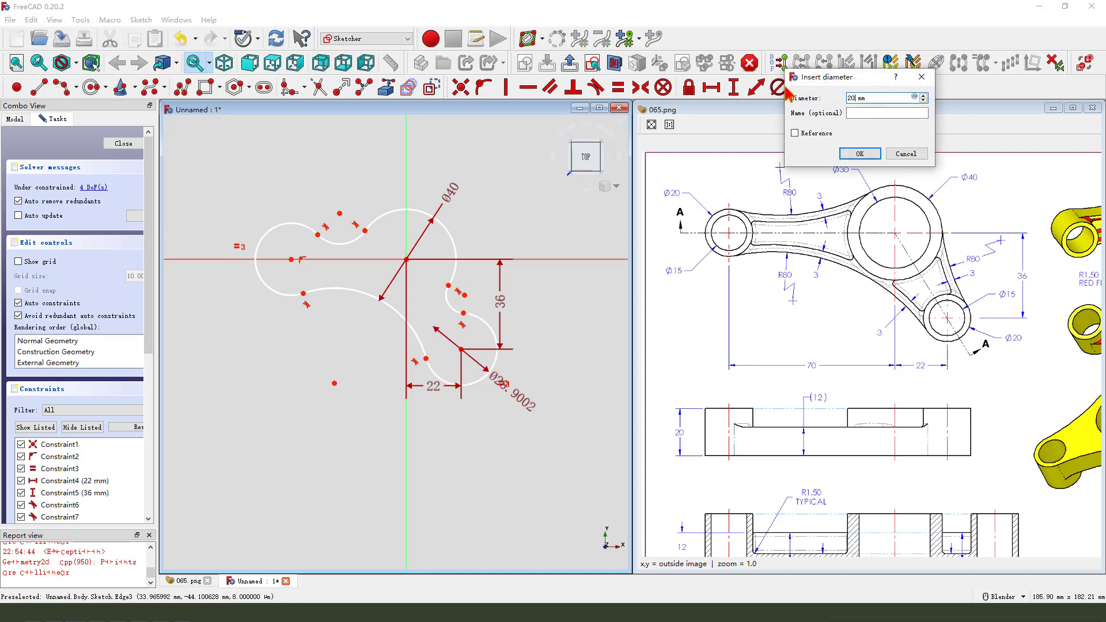
key("Return")
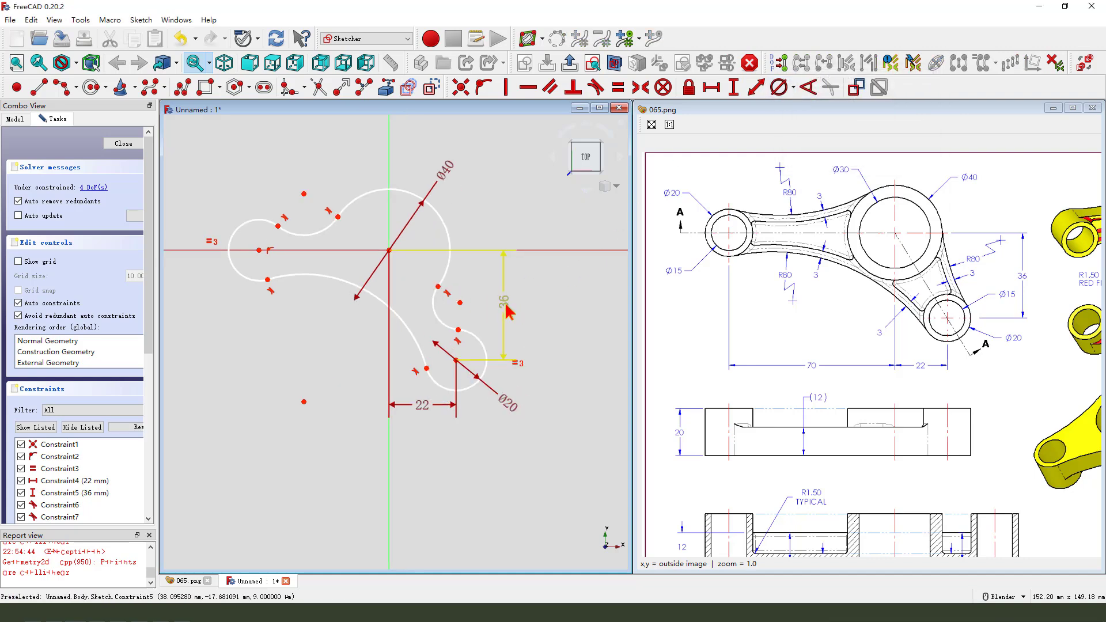
left_click_drag(507, 311, 526, 314)
- Constrain the upper, lower and right connecting arcs to equal radii
left_click(434, 302)
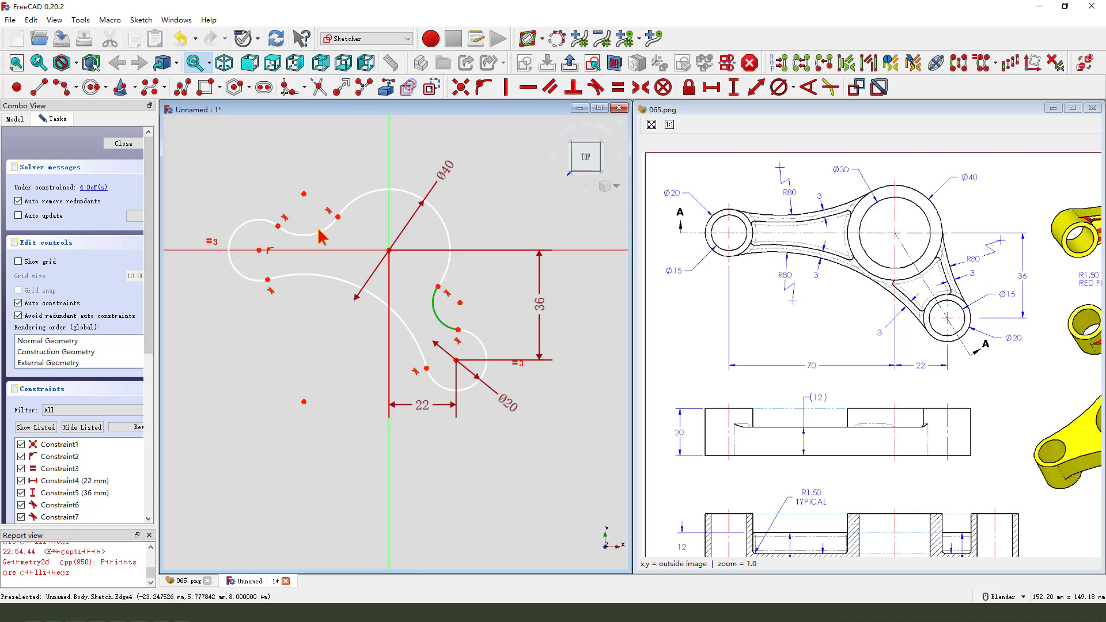
left_click(319, 229)
left_click(319, 232)
left_click(334, 281)
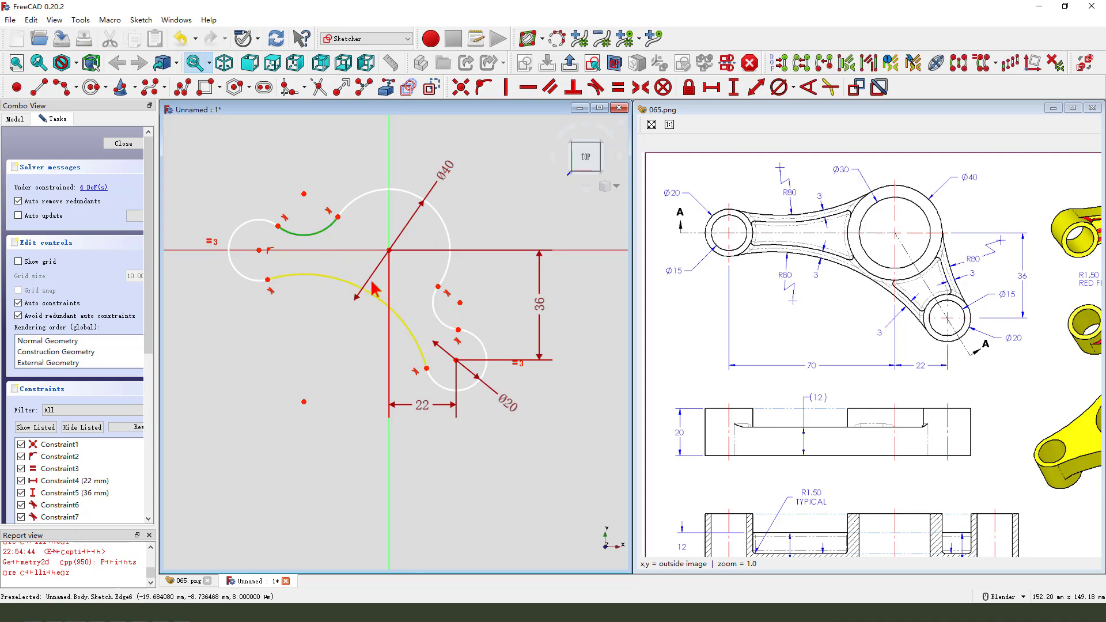
left_click(436, 297)
left_click(616, 88)
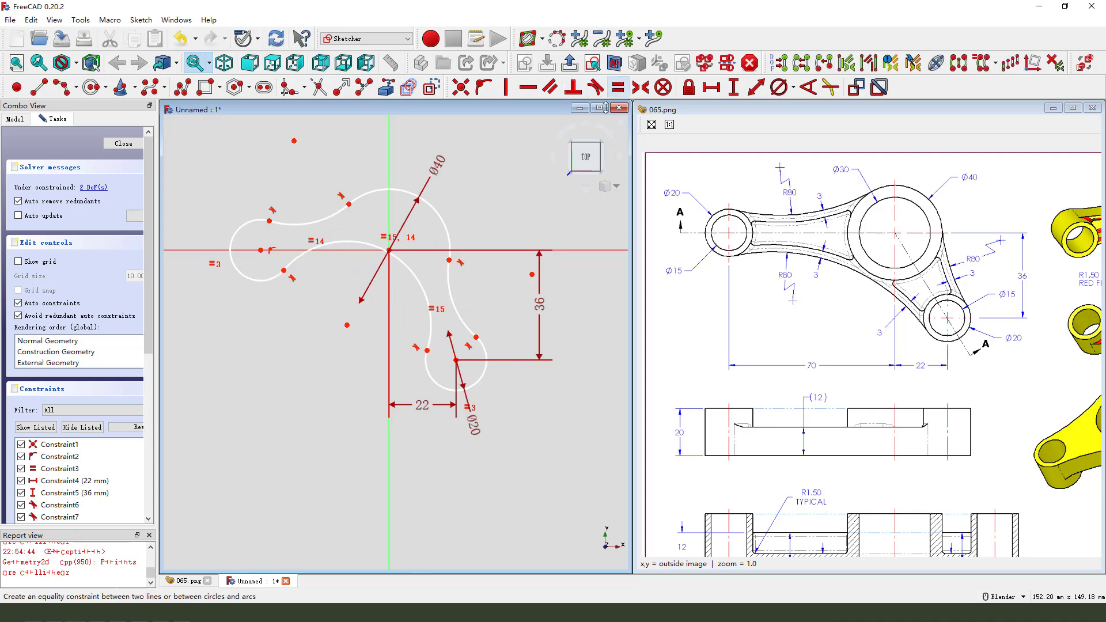
scroll(301, 328, "down", 1)
scroll(301, 311, "up", 1)
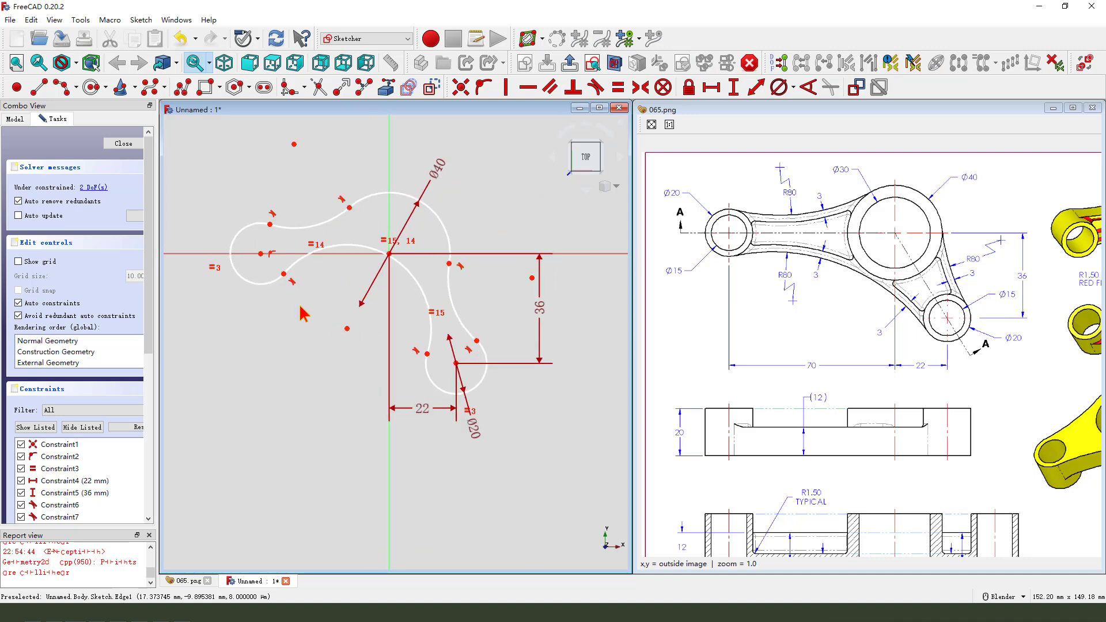
- Constrain the horizontal distance between the left boss centre and the origin to 70 mm and place the dimension above the profile
left_click(262, 255)
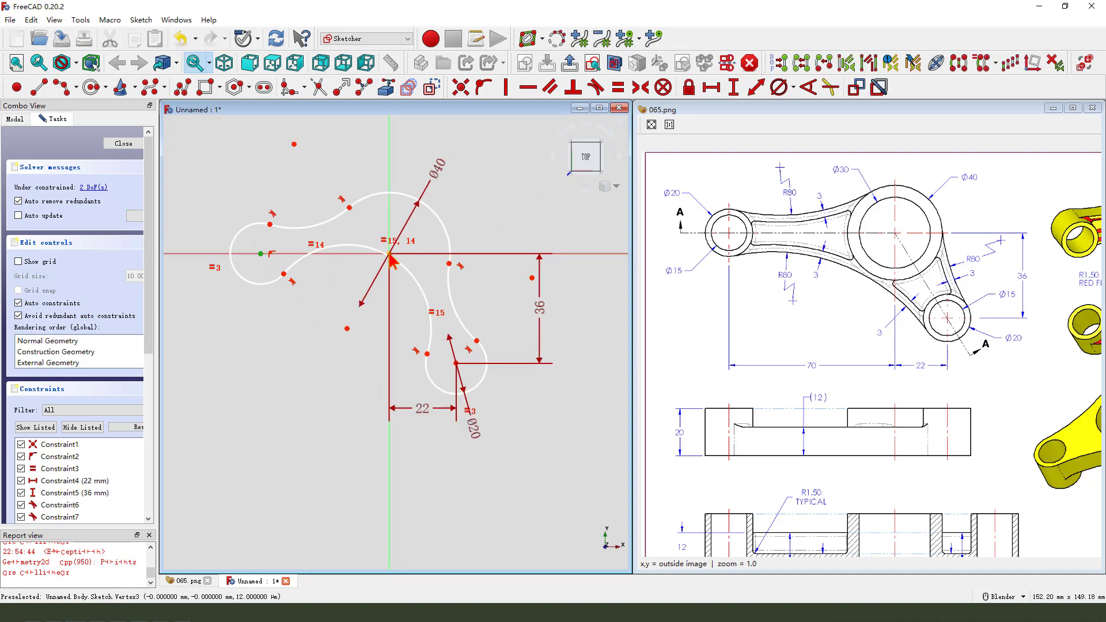
left_click(711, 88)
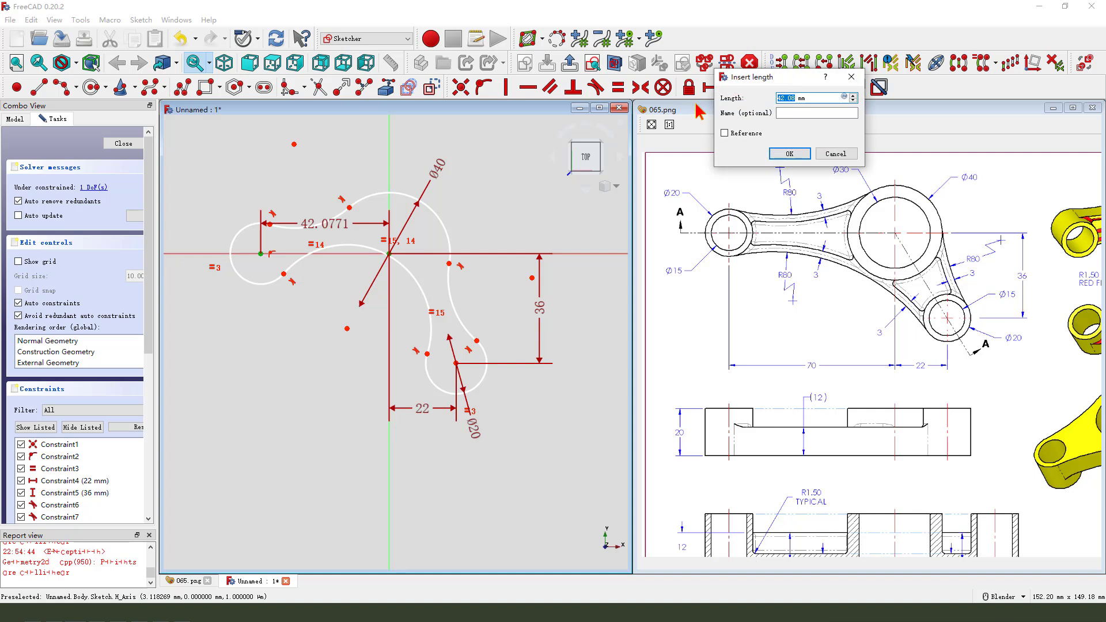
key("Return")
scroll(458, 163, "down", 2)
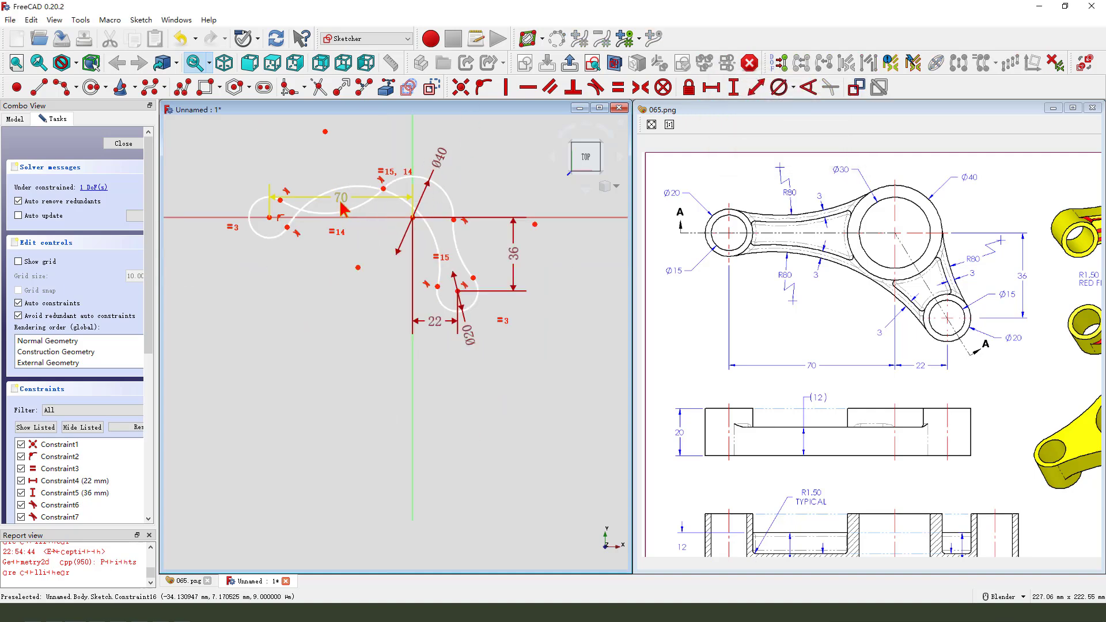
mouse_move(341, 205)
left_mouse_down()
mouse_move(334, 258)
mouse_move(349, 140)
left_mouse_up()
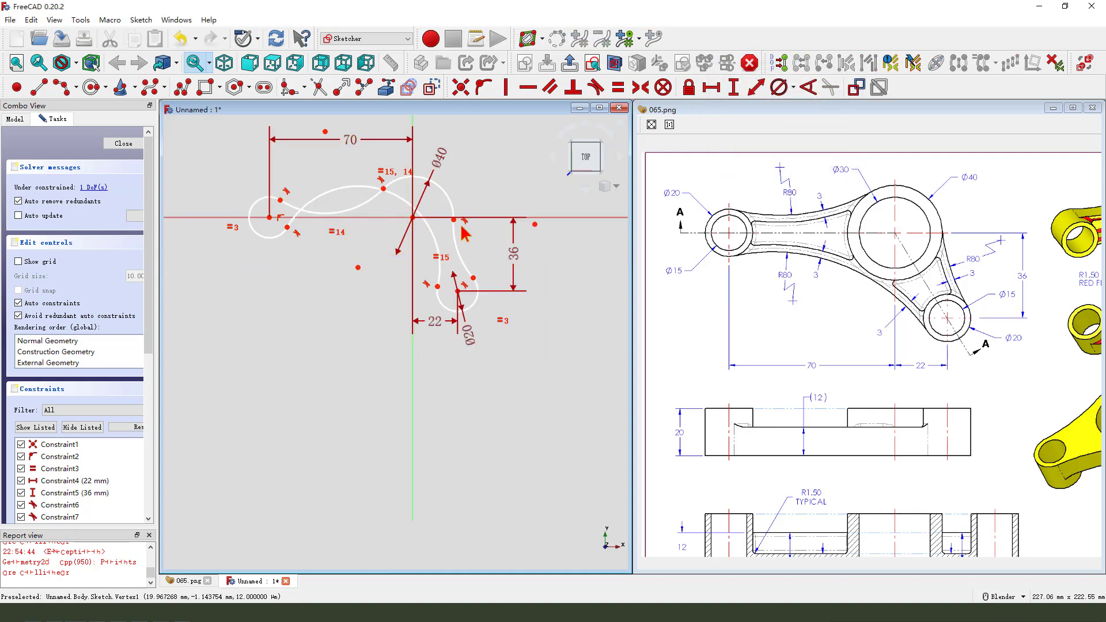
- Constrain the radius of the lower connecting arc to 80 mm
left_click(438, 248)
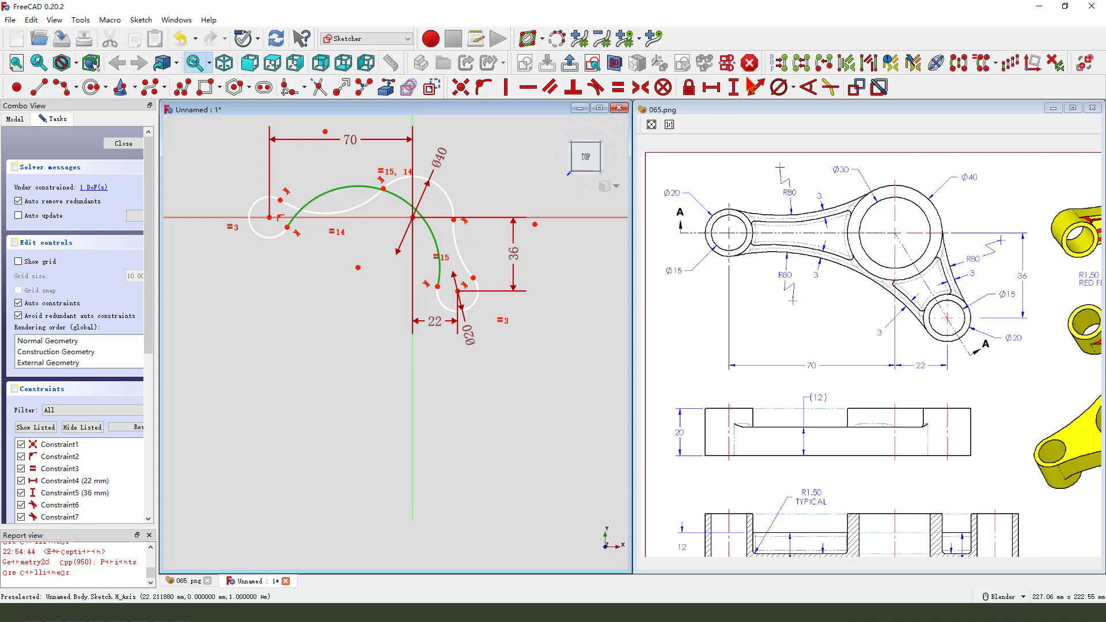
left_click(794, 88)
left_click(815, 106)
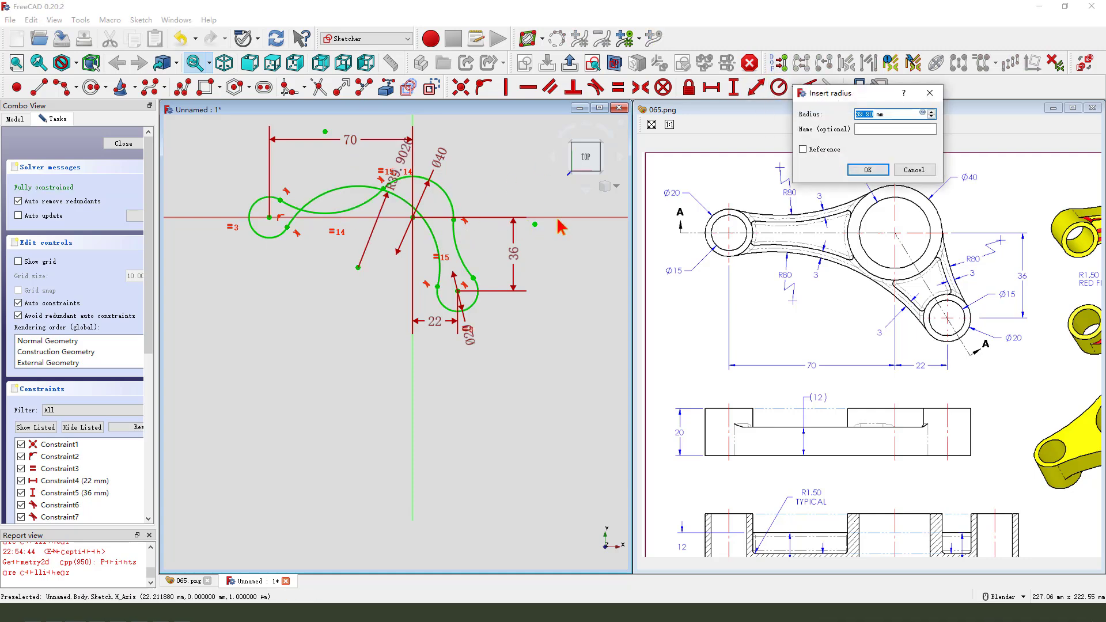
type("80")
key("Return")
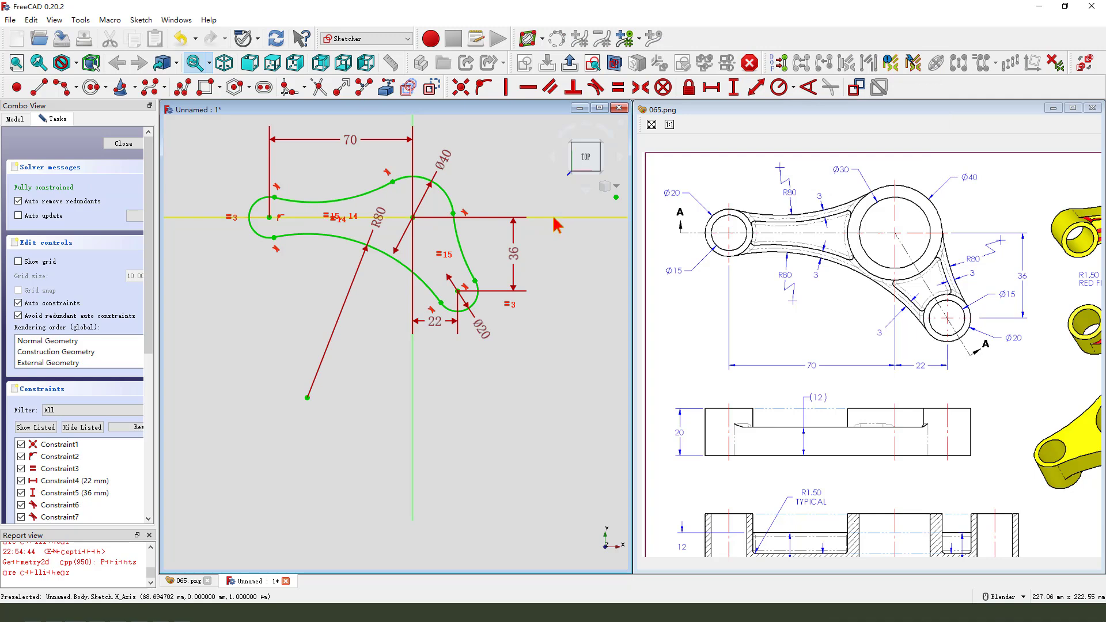
- Move the R80, Ø40, 36, 22 and Ø20 dimensions clear of the profile and close the sketch
left_click_drag(380, 230, 341, 306)
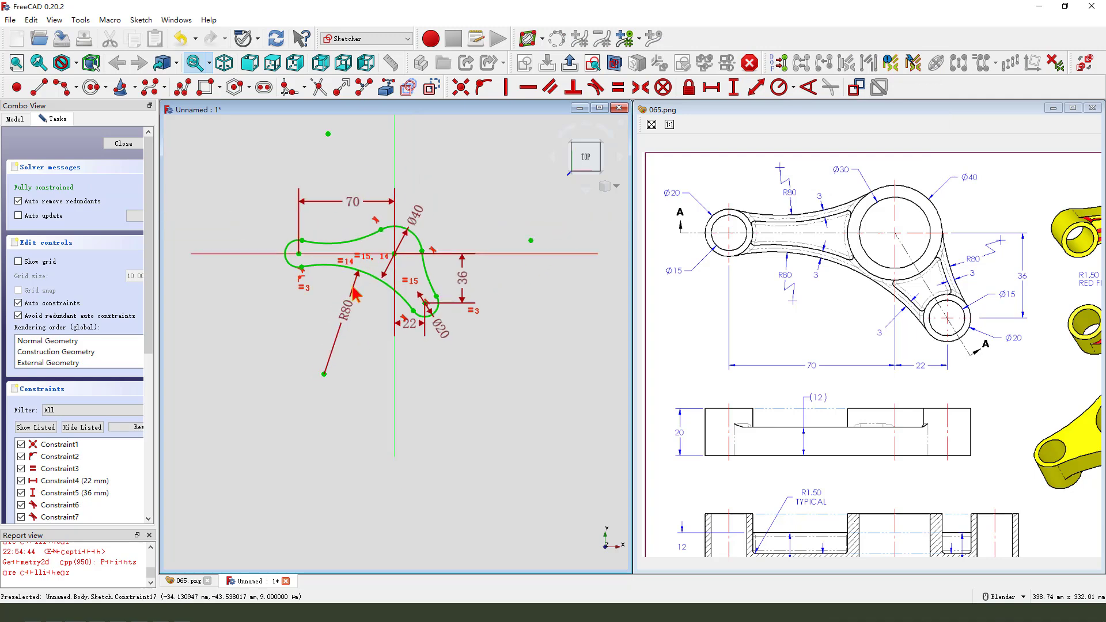
scroll(345, 211, "up", 2)
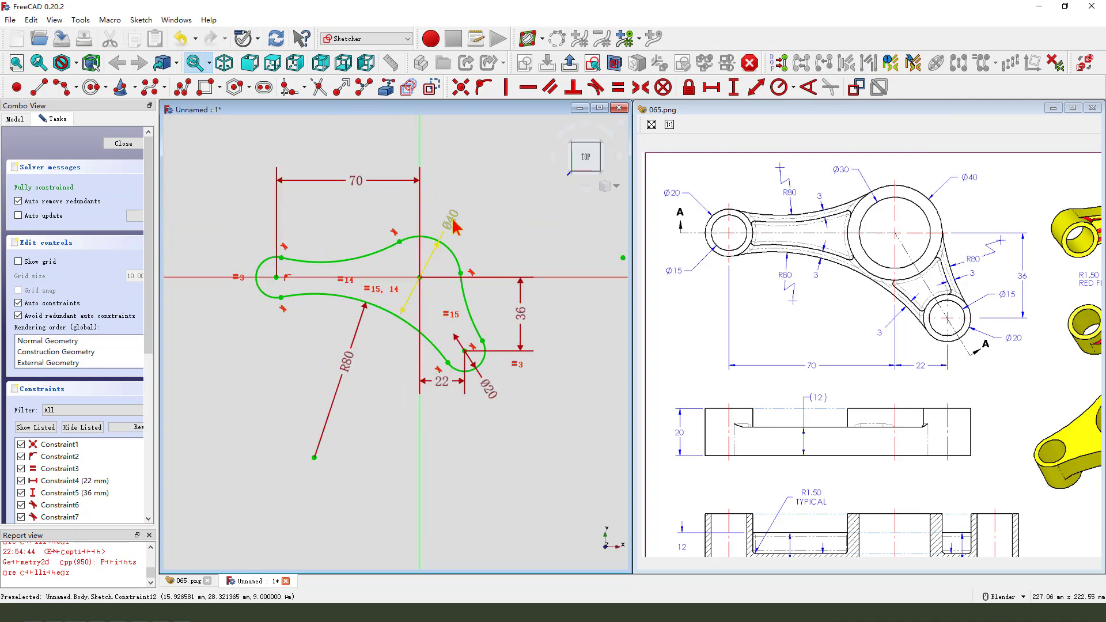
left_click_drag(454, 226, 491, 203)
left_click_drag(524, 315, 576, 316)
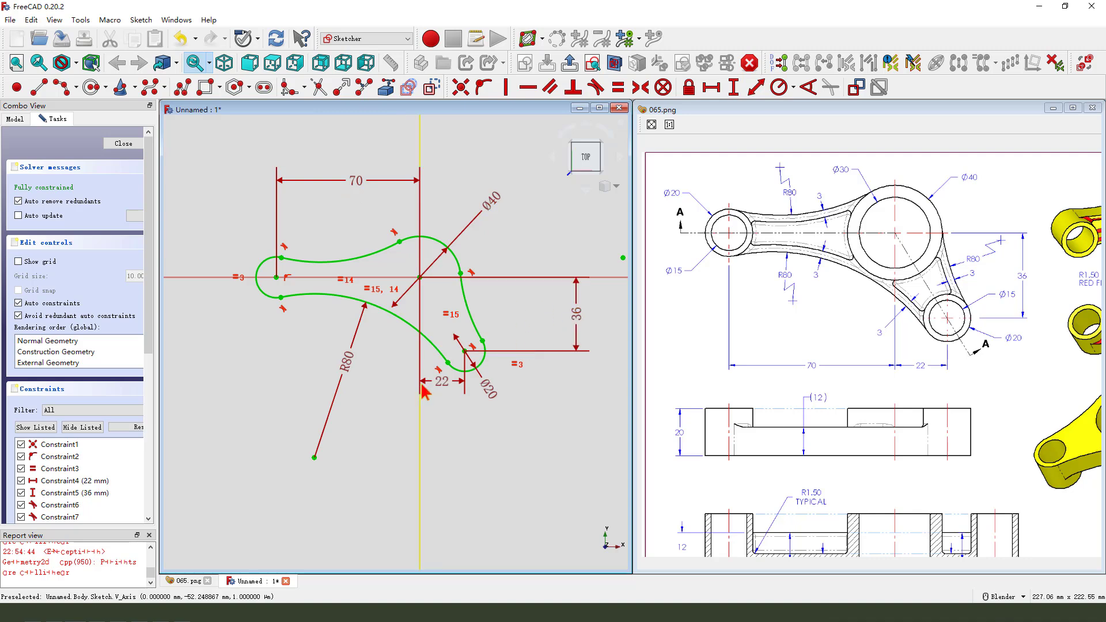
left_click_drag(445, 382, 444, 420)
left_click_drag(492, 385, 515, 397)
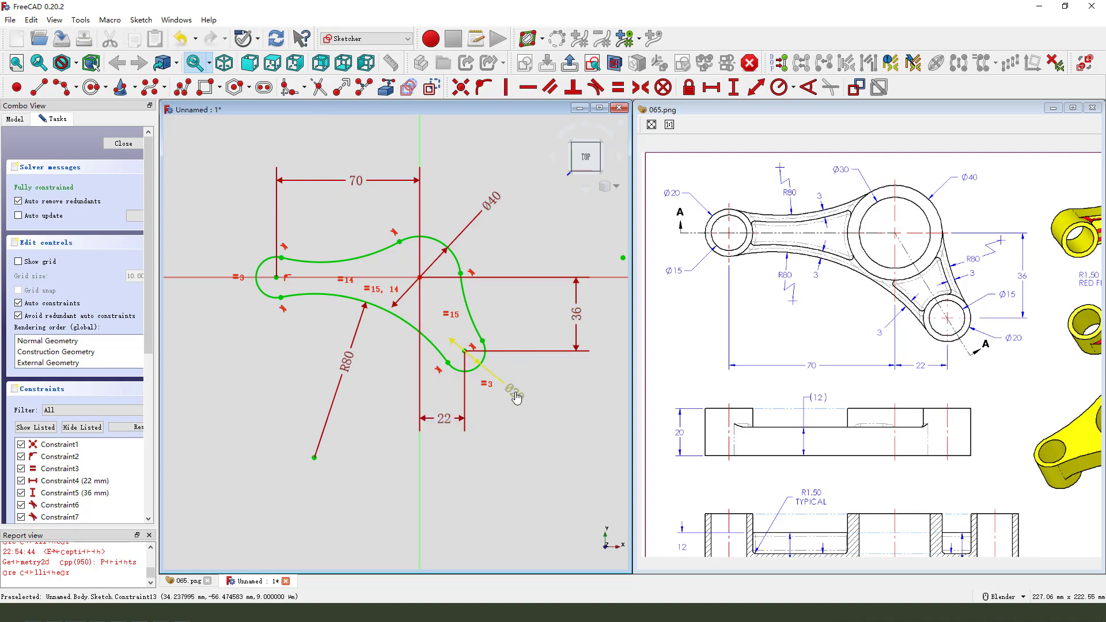
left_click(570, 63)
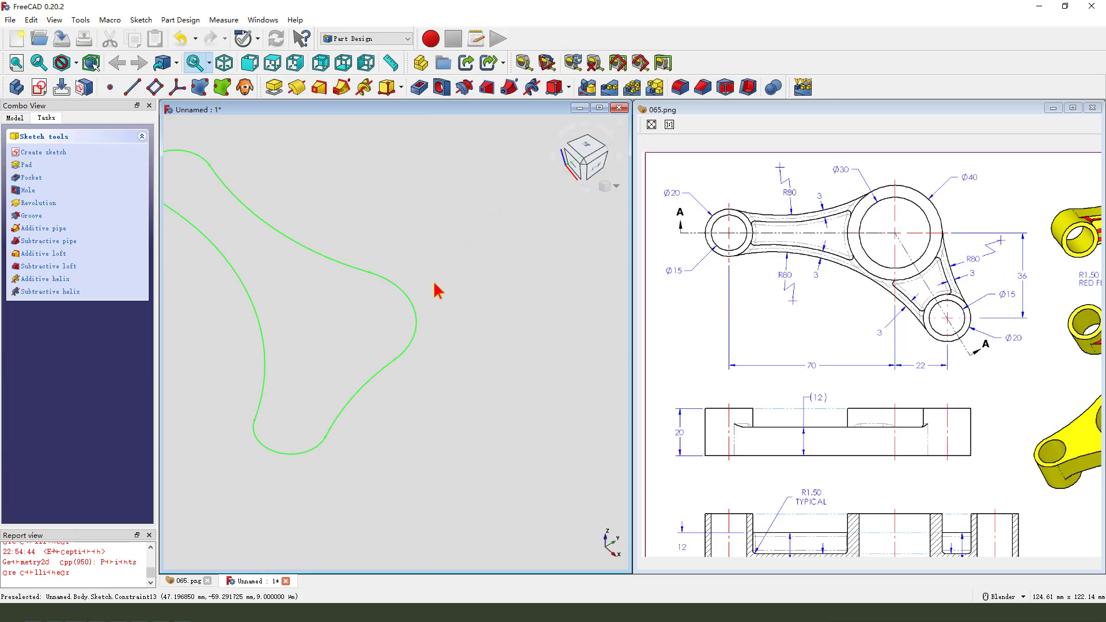
- Pad the bracket profile sketch to a length of 12 mm, checking the arm height in the drawing
scroll(466, 356, "down", 4)
scroll(375, 317, "up", 2)
middle_click_drag(398, 330, 395, 319)
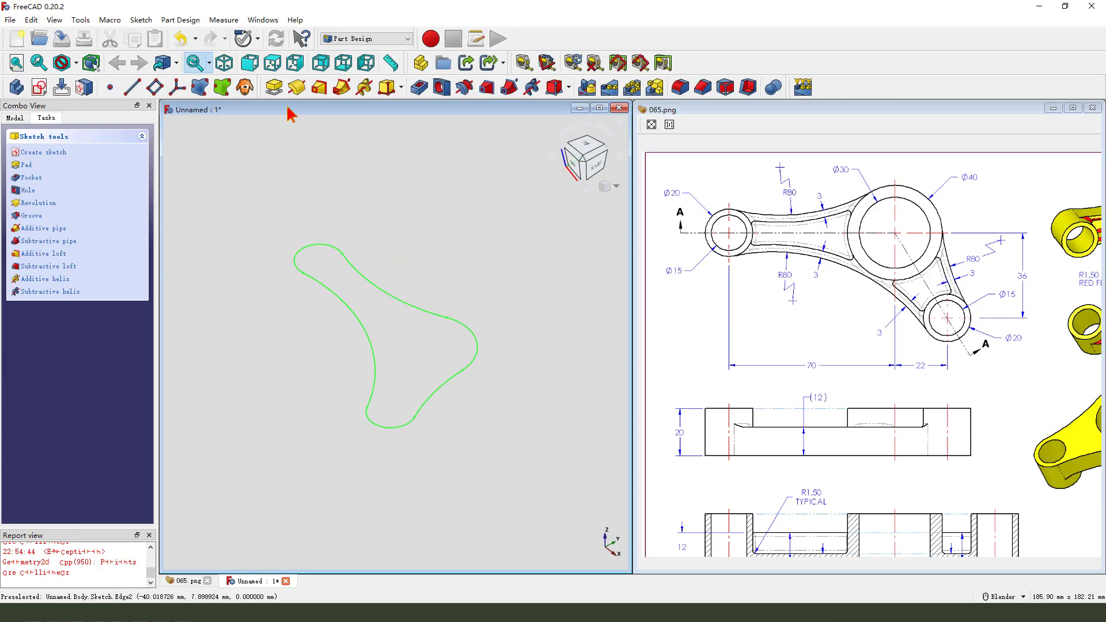
left_click(275, 87)
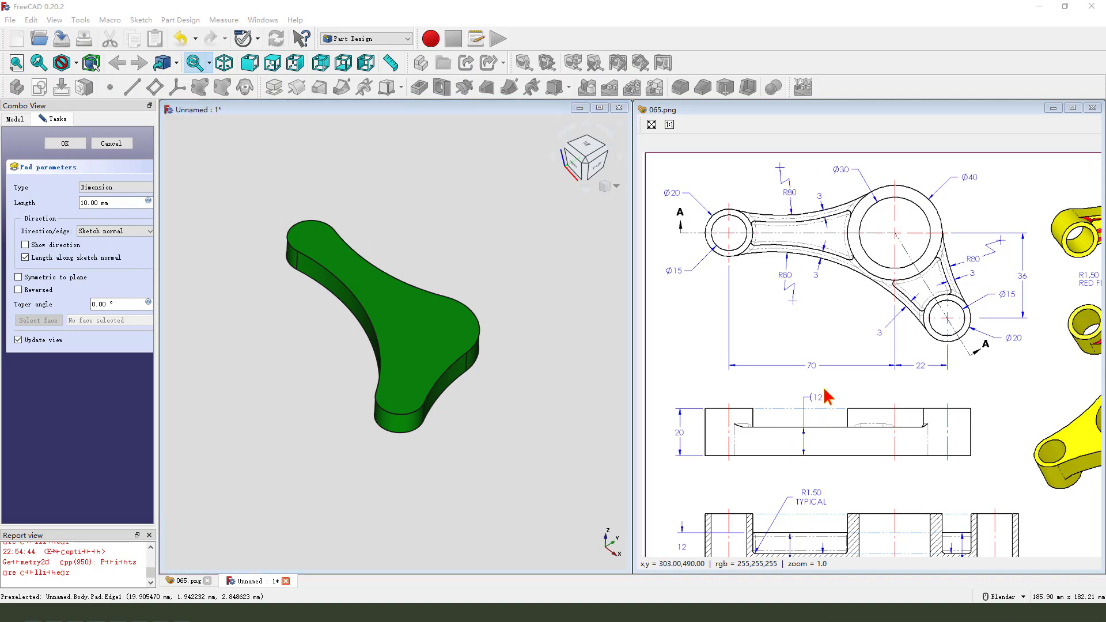
mouse_move(740, 426)
left_mouse_down()
mouse_move(873, 435)
mouse_move(948, 480)
left_mouse_up()
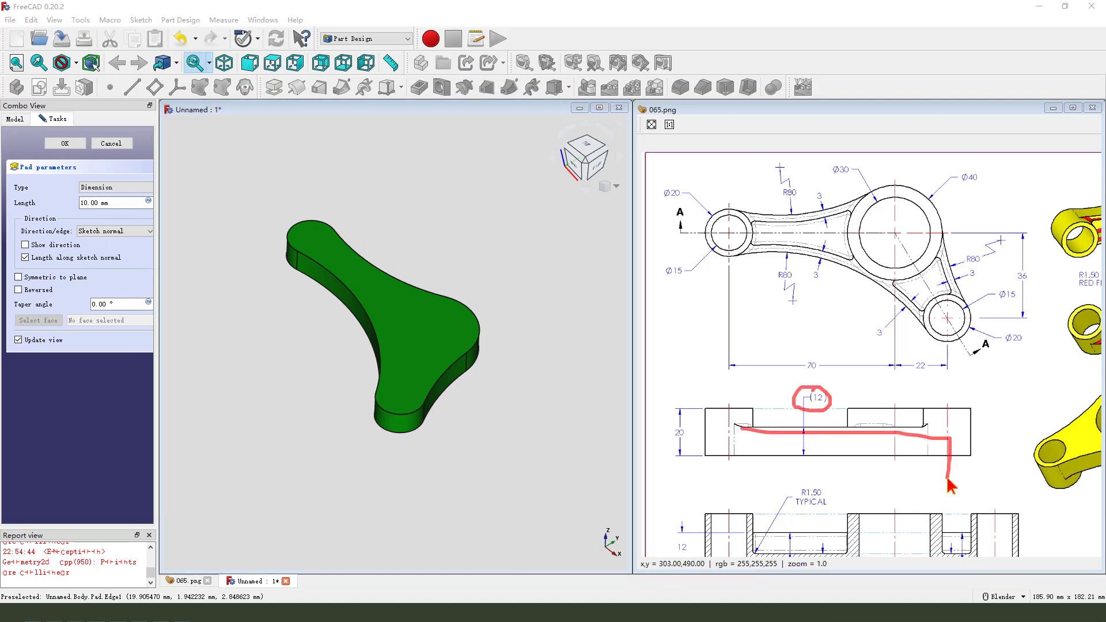
key("Escape")
middle_click_drag(860, 480, 846, 368)
key("ctrl+2")
left_click_drag(706, 420, 1021, 416)
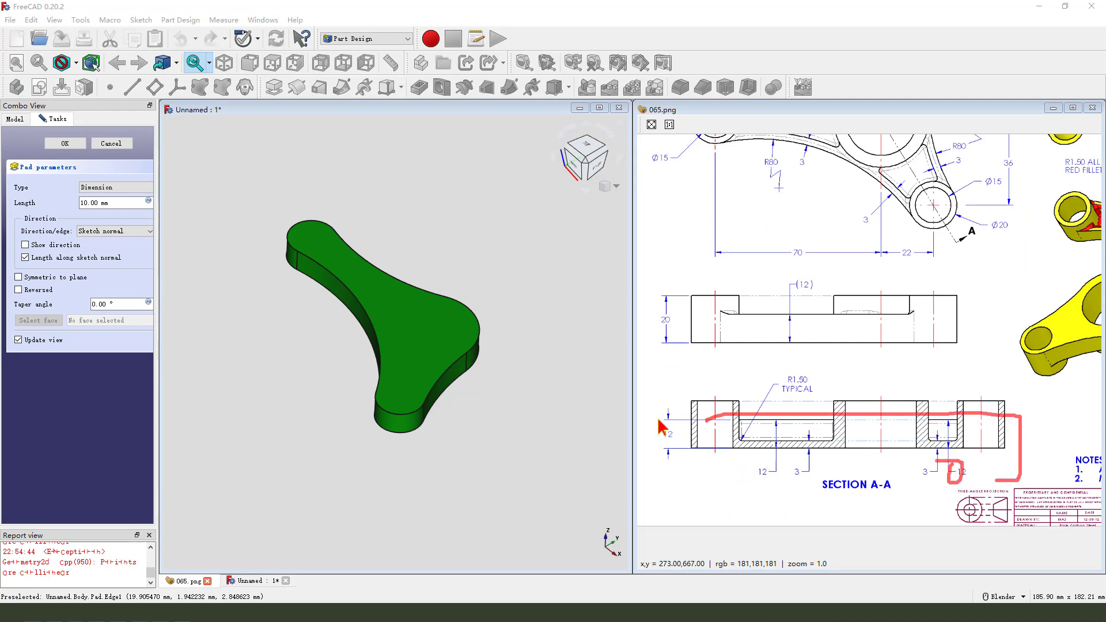
key("Escape")
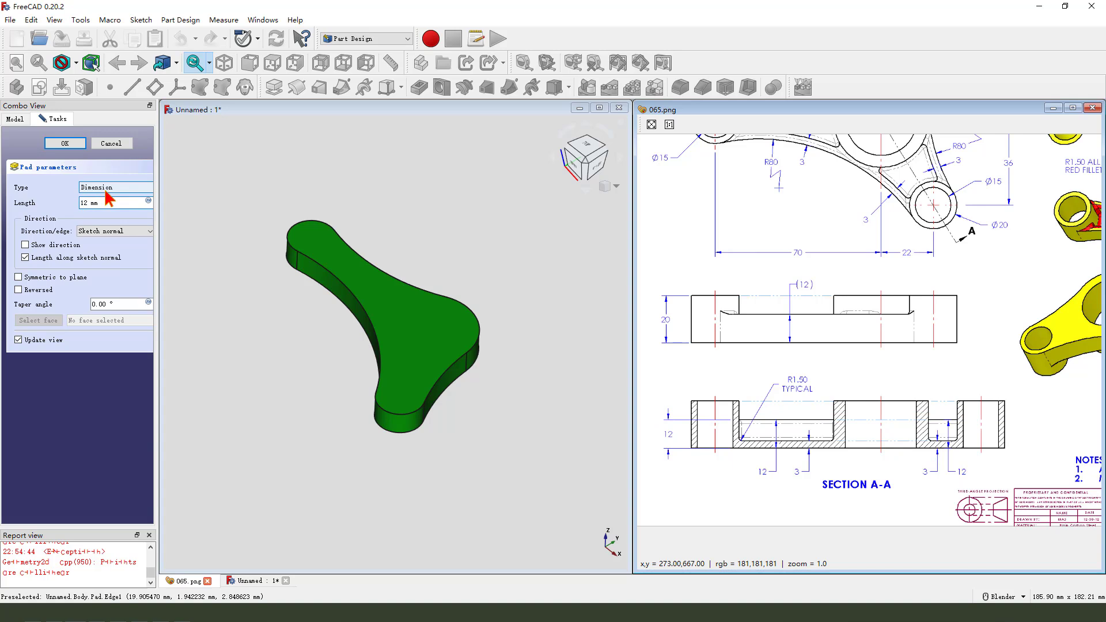
key("Return")
middle_click_drag(455, 346, 518, 382)
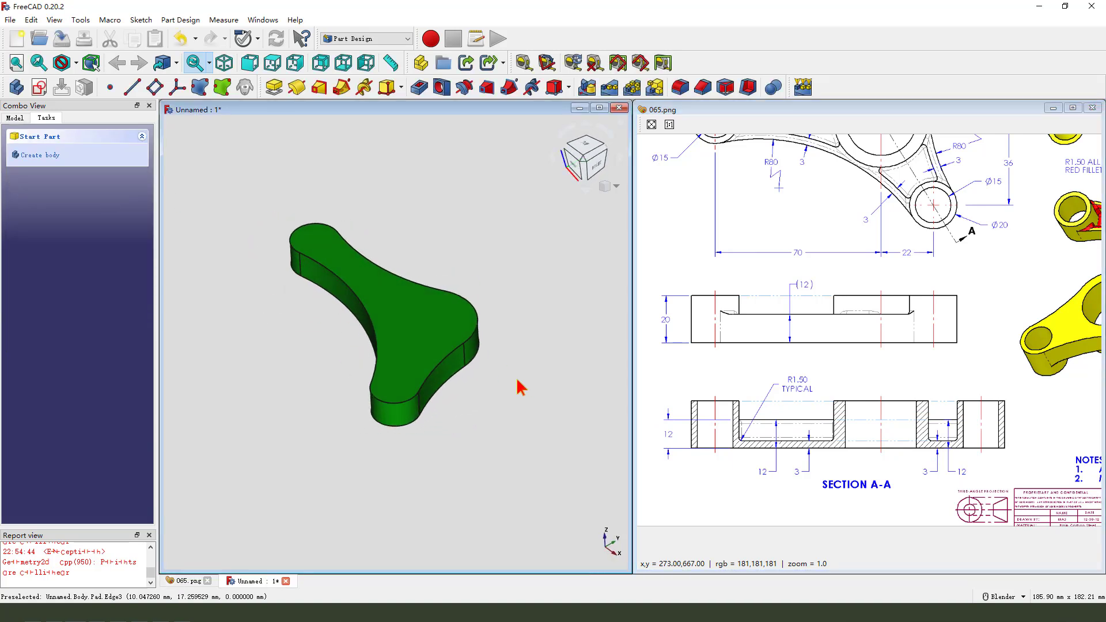
- Hollow the padded body from its top face with a 3 mm Thickness made inwards
left_click(408, 318)
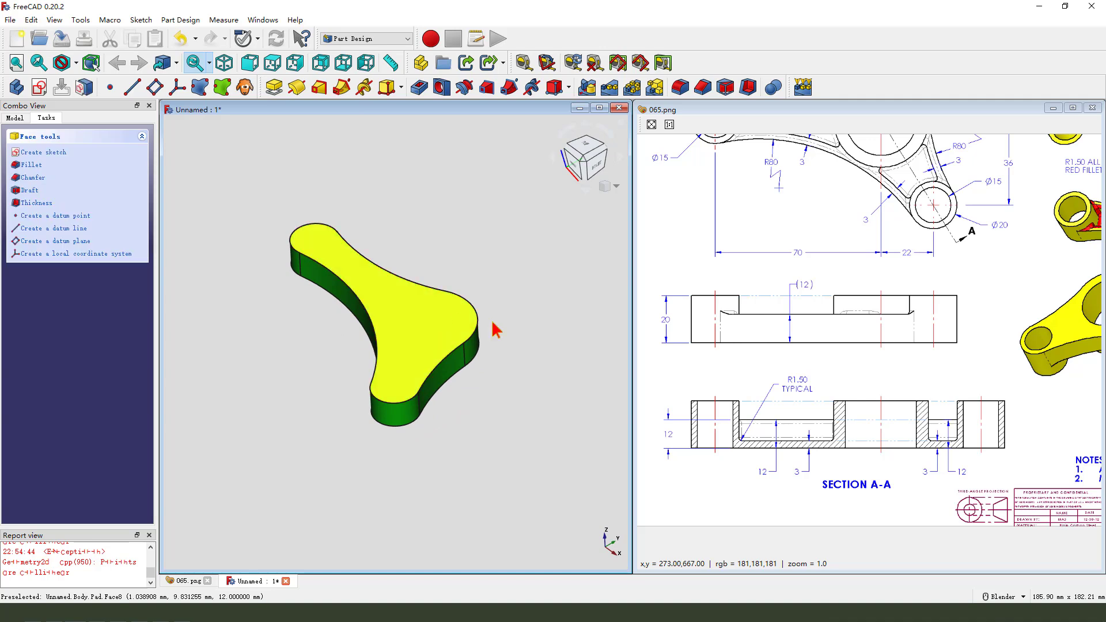
left_click(747, 87)
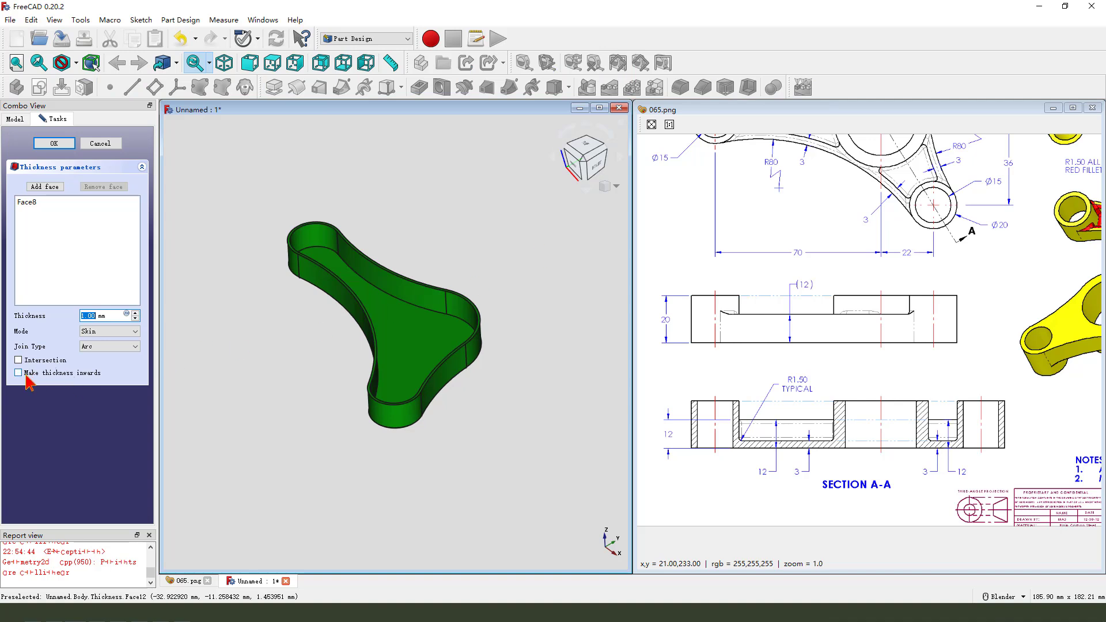
left_click_drag(46, 378, 20, 379)
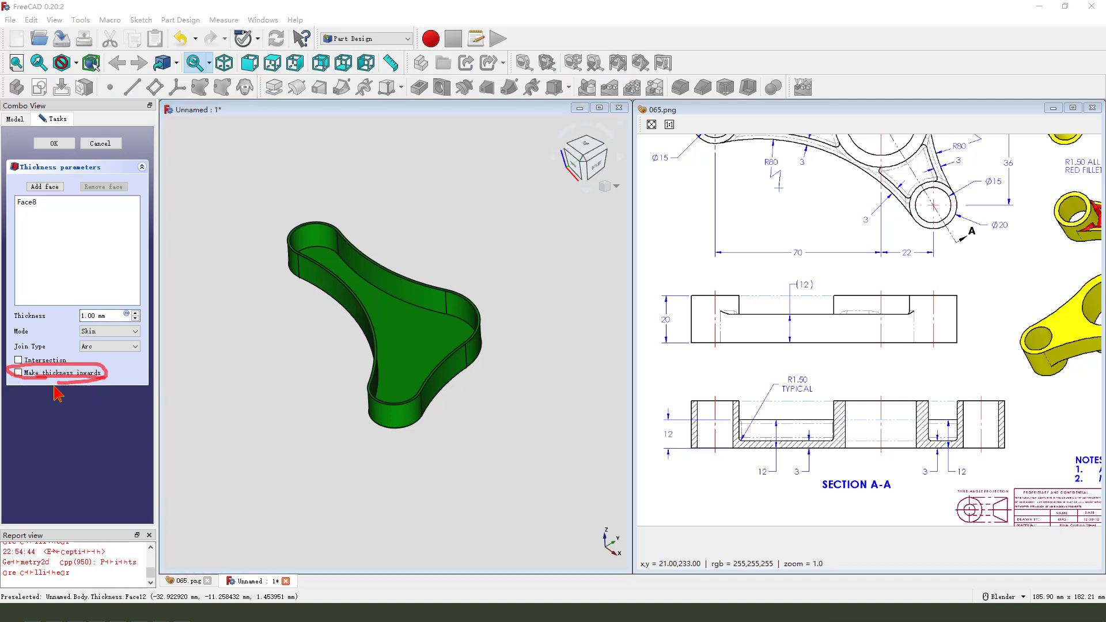
left_click(18, 373)
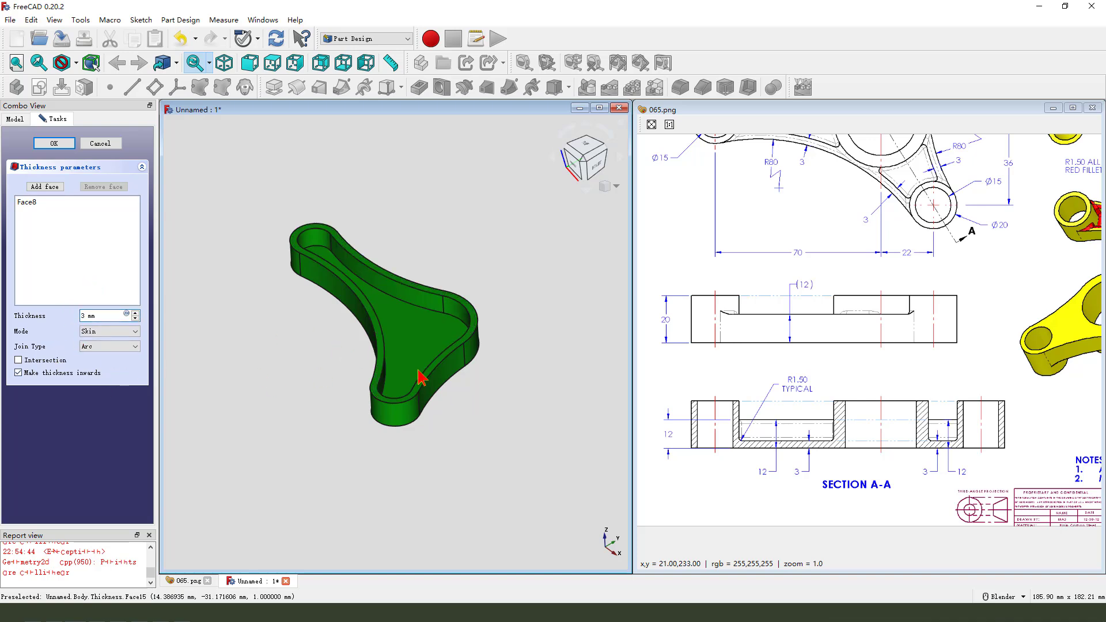
left_click_drag(809, 461, 799, 470)
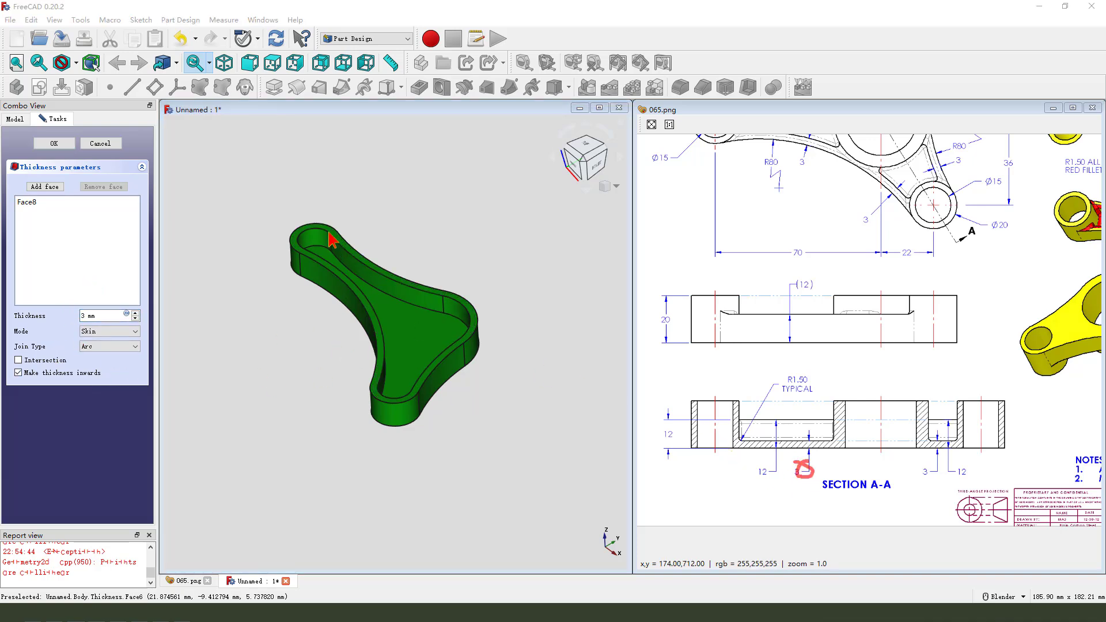
left_click(54, 143)
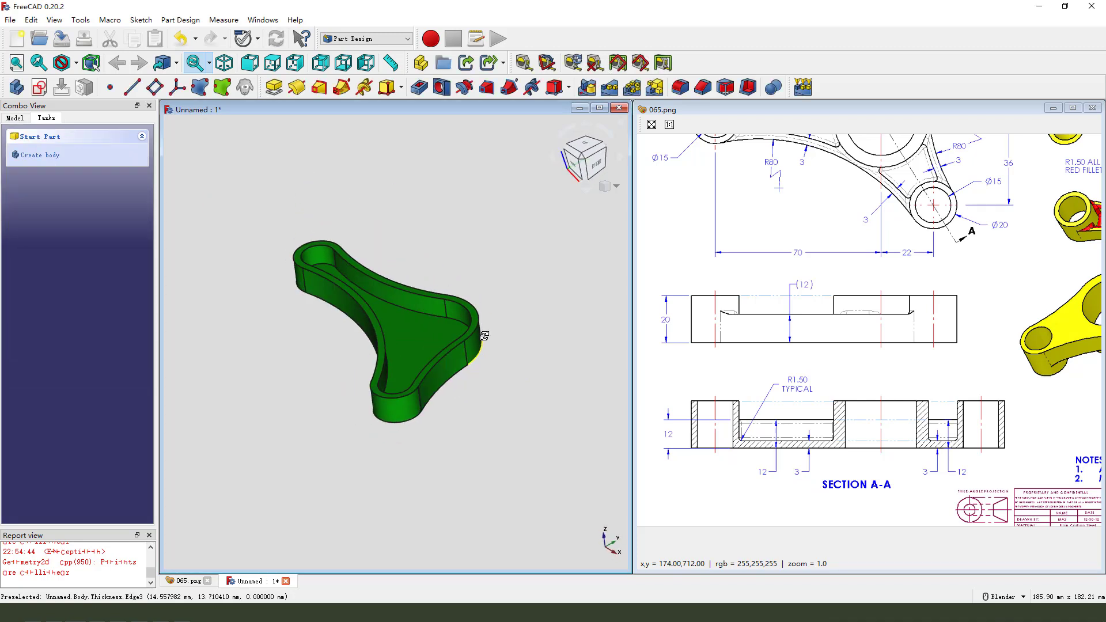
- Examine the drawing's top and side views for the three boss circles and the overall boss height
middle_click_drag(484, 336, 585, 353)
scroll(760, 326, "up", 3)
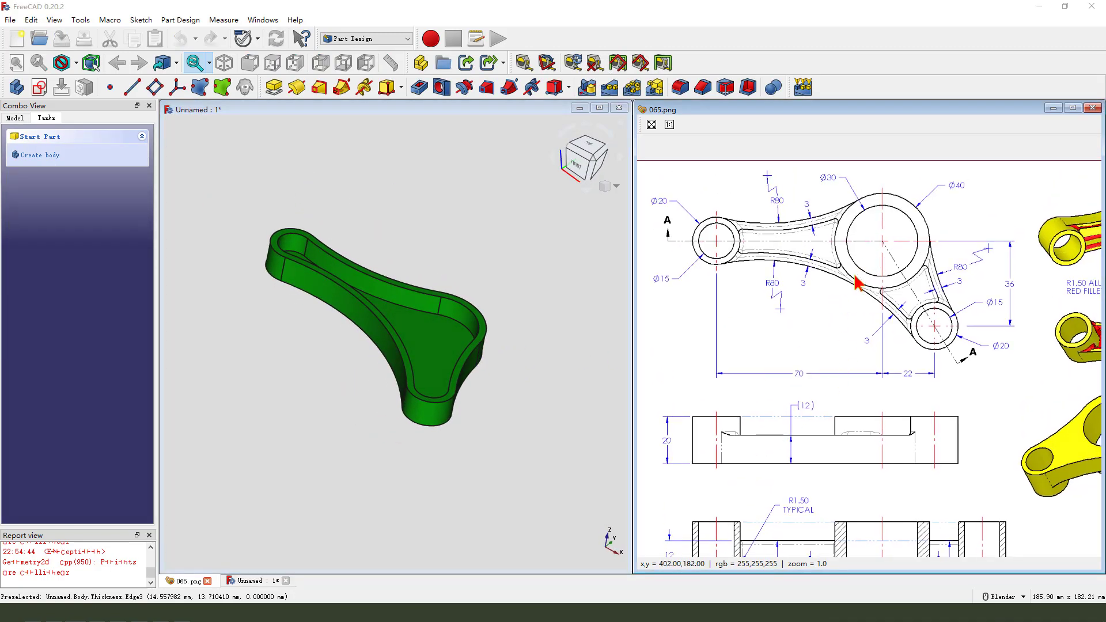
mouse_move(833, 263)
left_mouse_down()
mouse_move(893, 184)
mouse_move(837, 286)
left_mouse_up()
left_click_drag(909, 313, 897, 340)
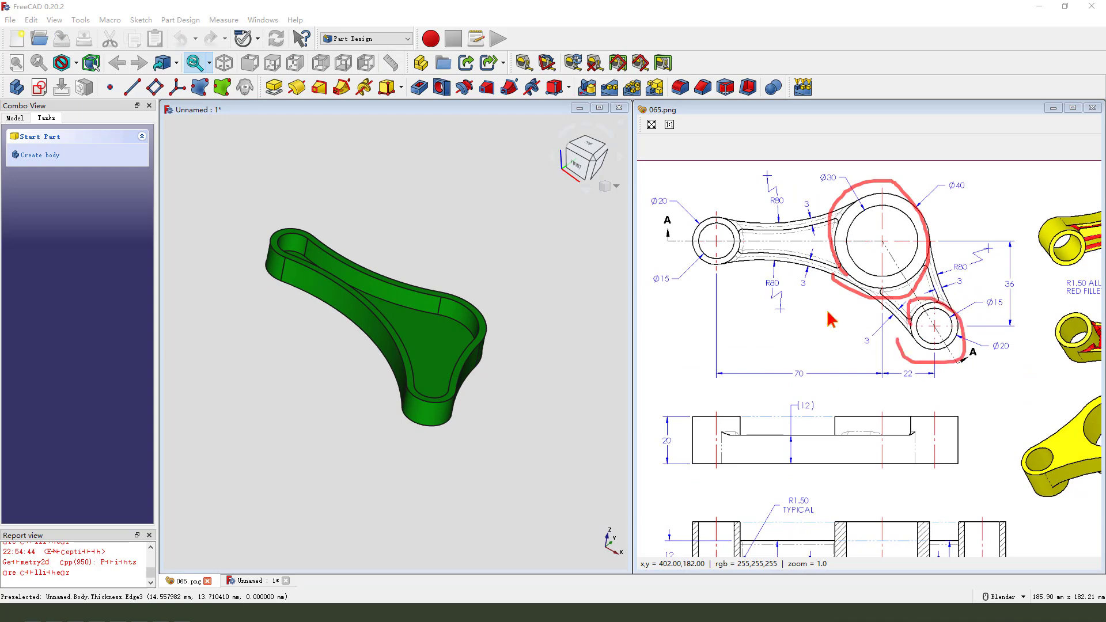
left_click_drag(717, 228, 707, 255)
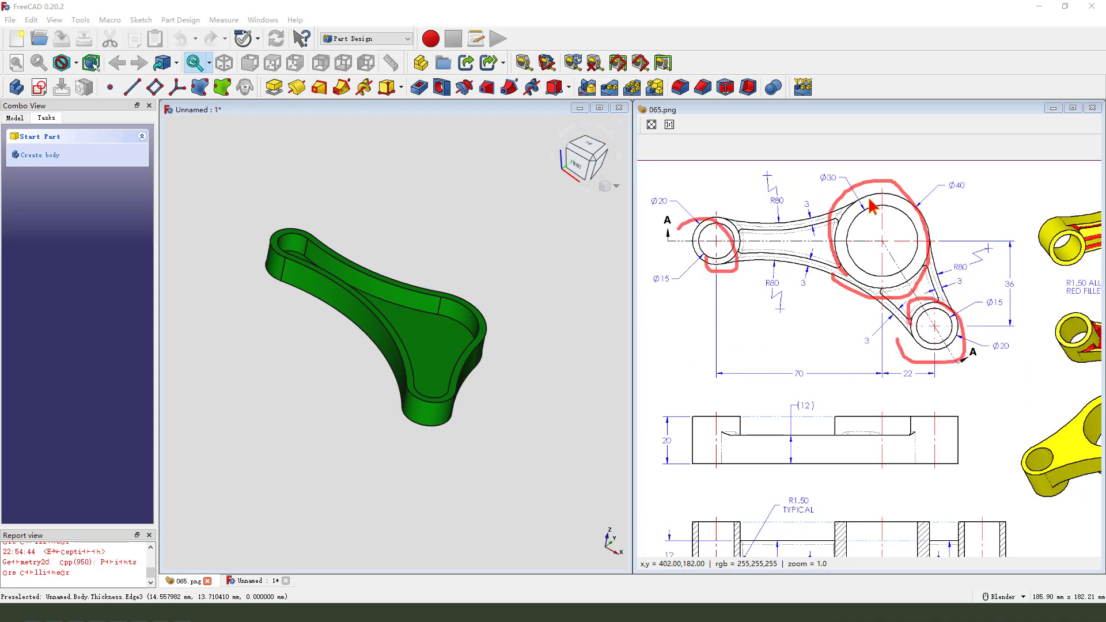
key("Escape")
scroll(867, 377, "down", 2)
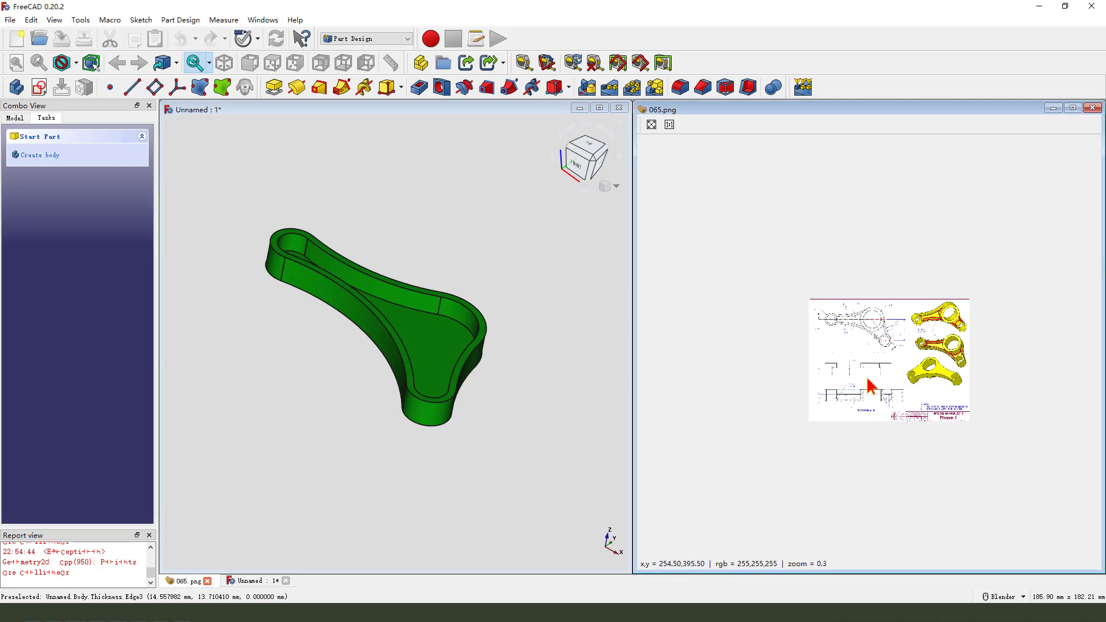
scroll(869, 397, "up", 2)
middle_click_drag(864, 427, 880, 330)
left_click_drag(880, 330, 876, 319)
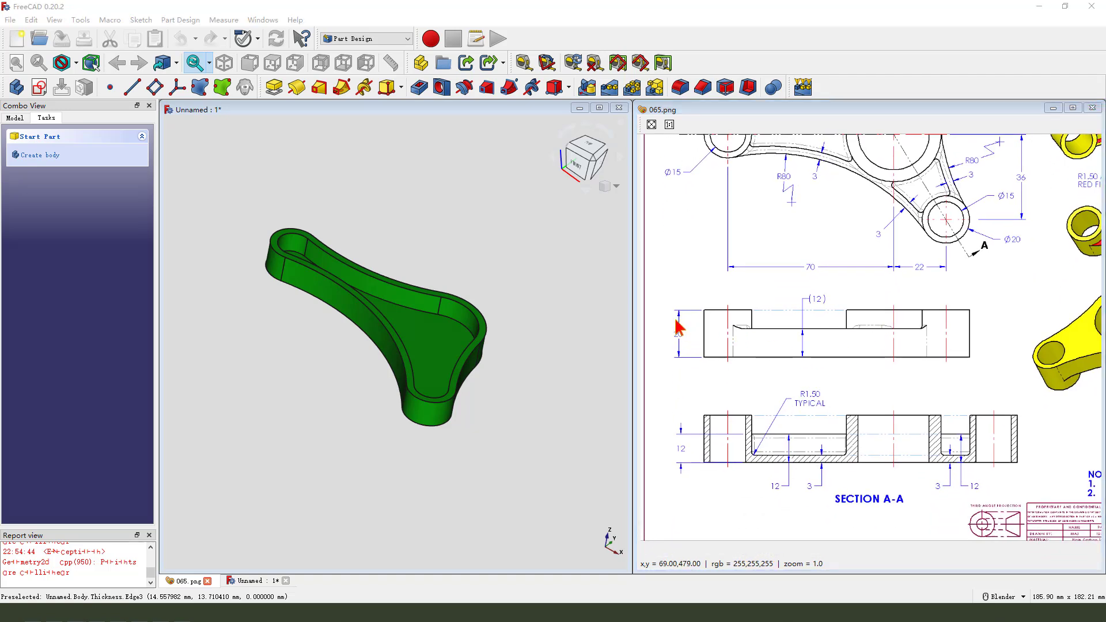
left_click_drag(680, 317, 682, 336)
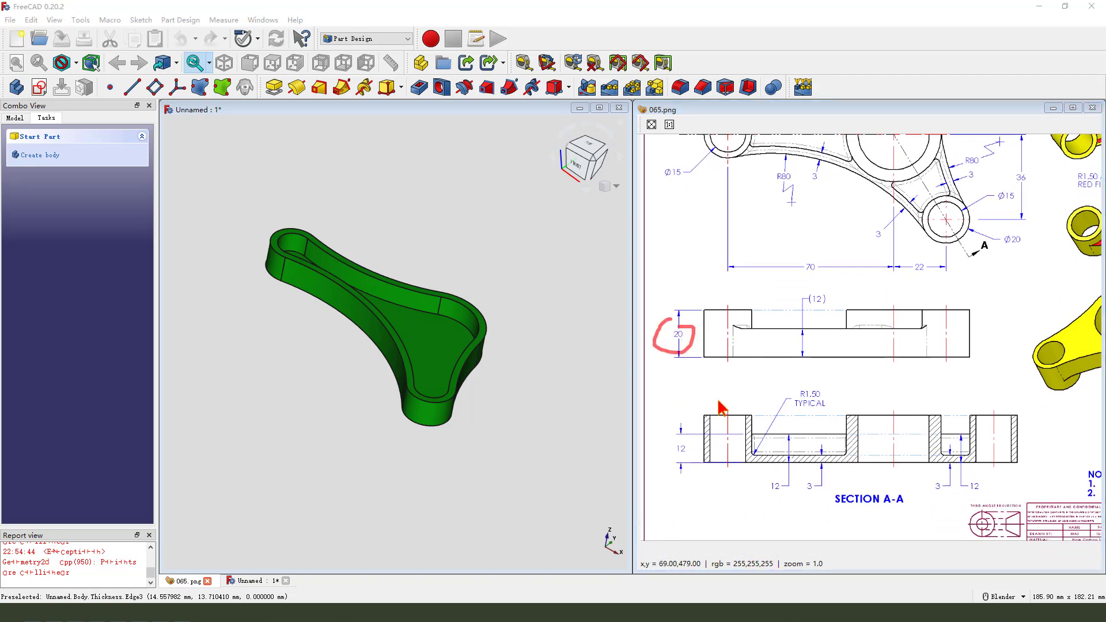
key("Escape")
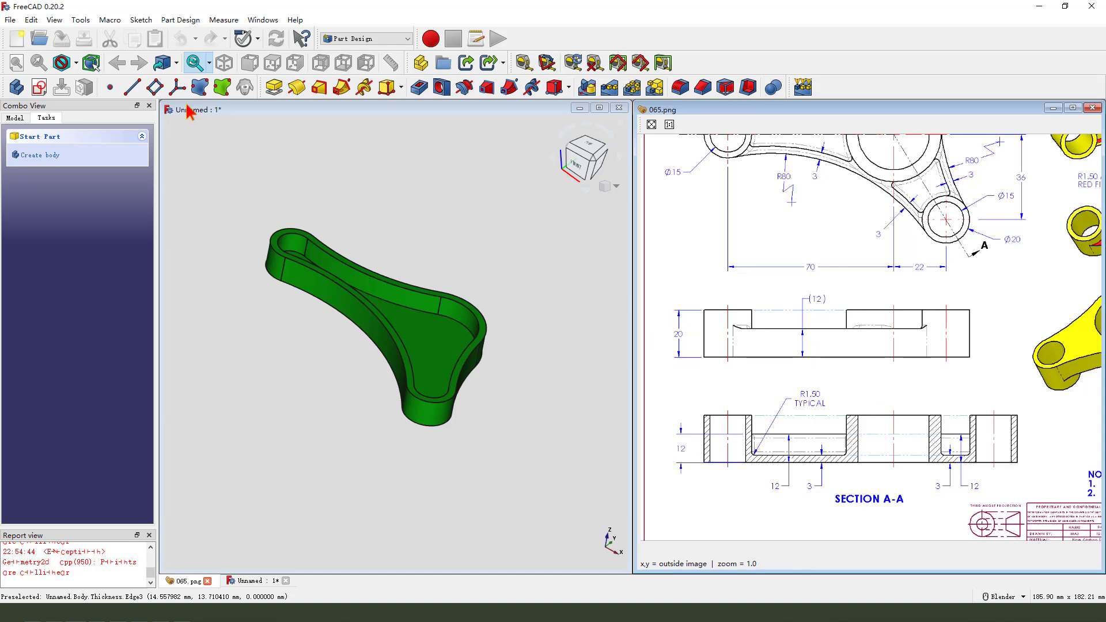
- Create a new sketch on the XY plane of the body
left_click(39, 87)
middle_click_drag(363, 242, 400, 196)
mouse_move(370, 170)
left_mouse_down()
mouse_move(414, 164)
mouse_move(371, 171)
left_mouse_up()
key("Escape")
left_click(388, 178)
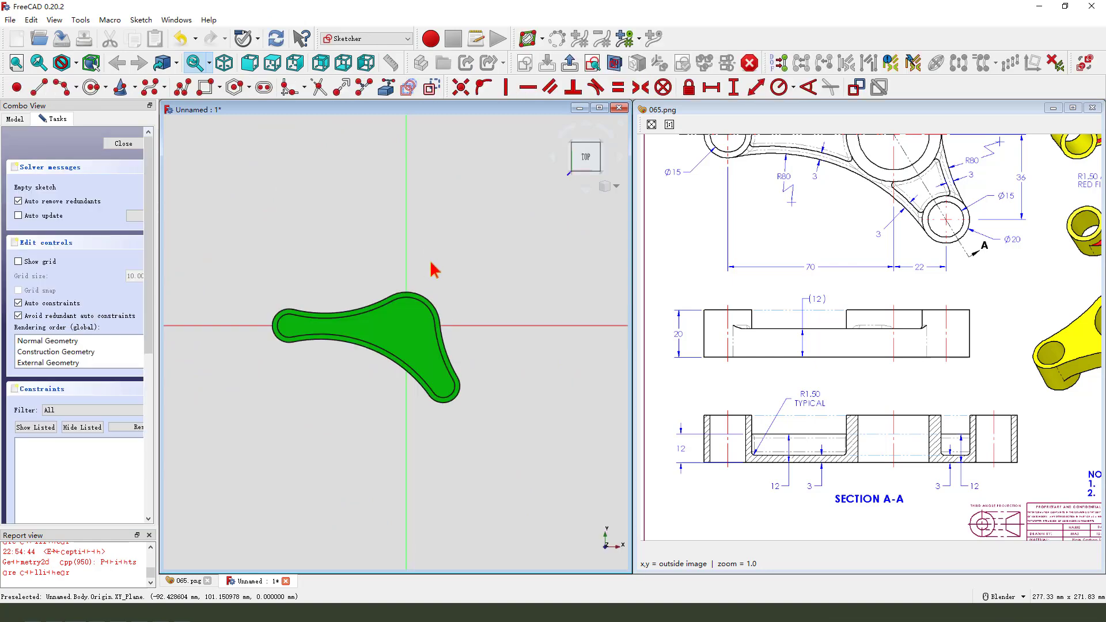
- Link the outer arcs of the left end and the central hub as external geometry, and turn on the sketch section view
left_click(385, 87)
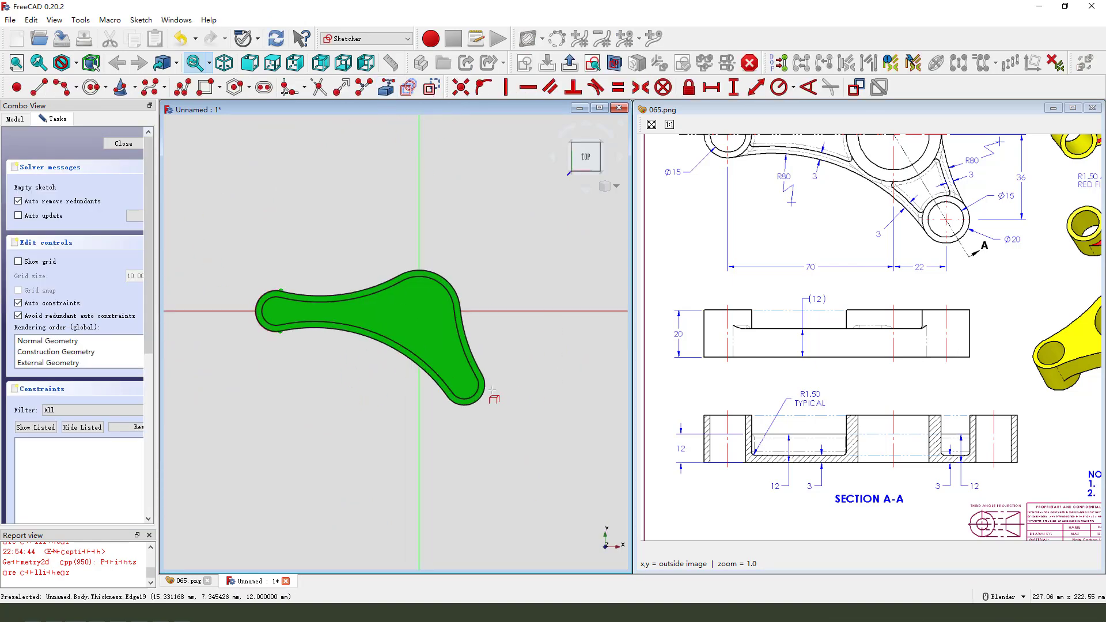
left_click(446, 270)
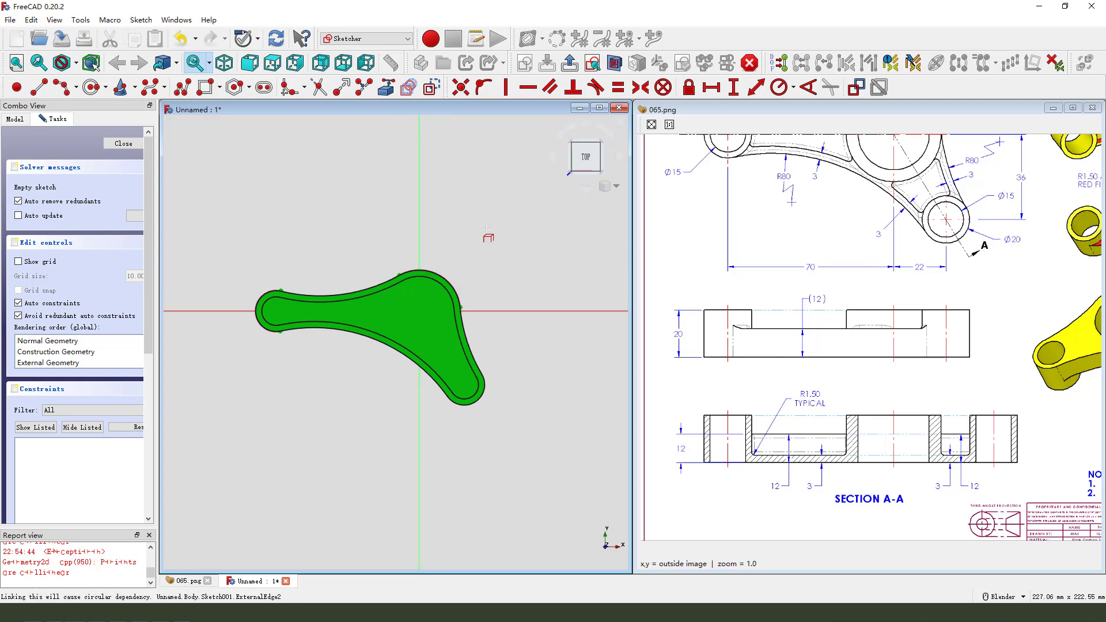
left_click(614, 63)
scroll(304, 328, "up", 2)
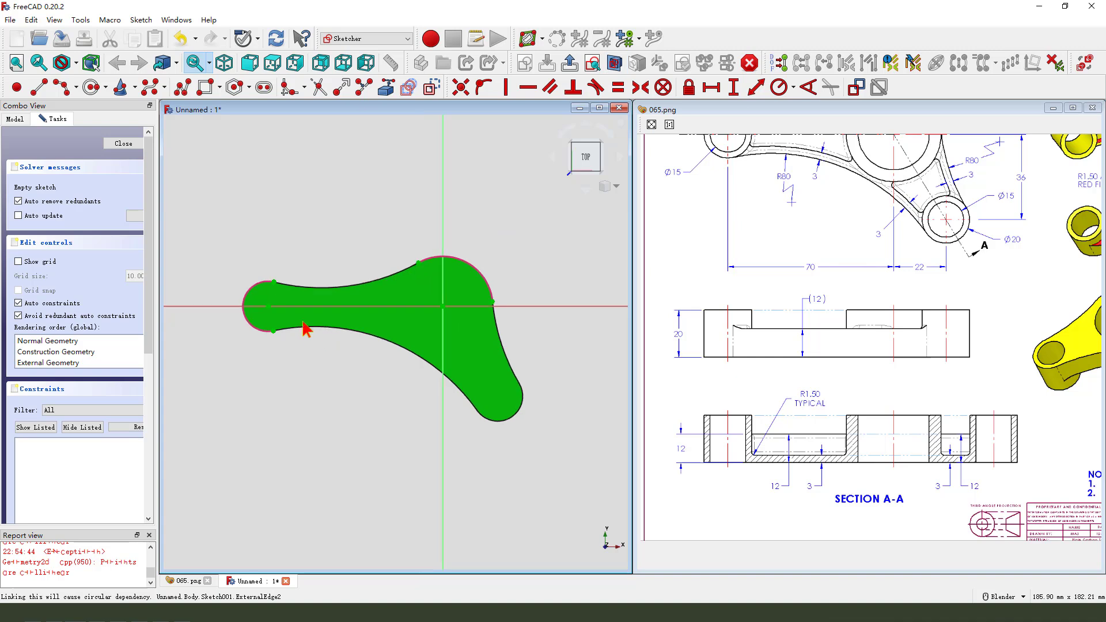
- Draw one circle centred on the left end arc's centre and another centred on the origin
left_click(90, 87)
left_click(268, 305)
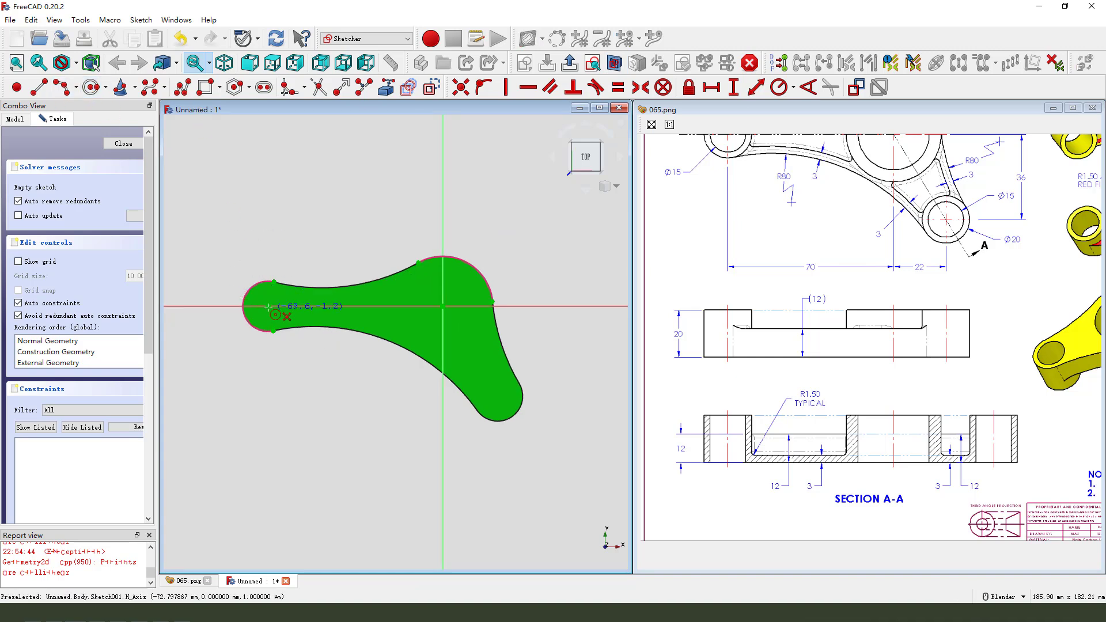
left_click(279, 347)
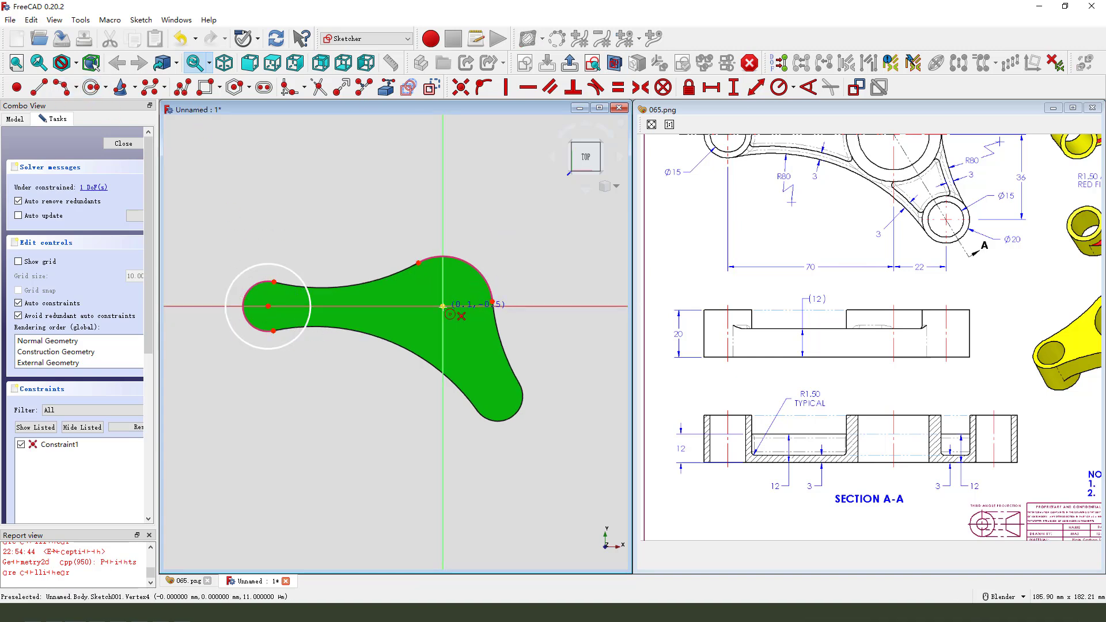
left_click(442, 305)
left_click(491, 256)
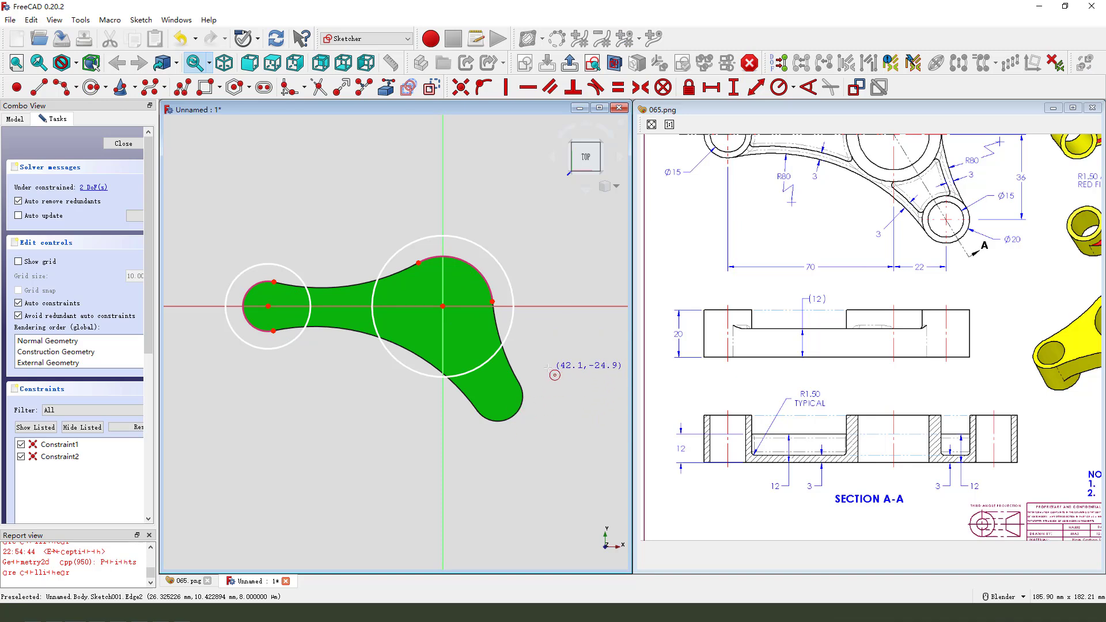
- Link the lower-right end arc as external geometry and draw a circle on its centre point
left_click(385, 88)
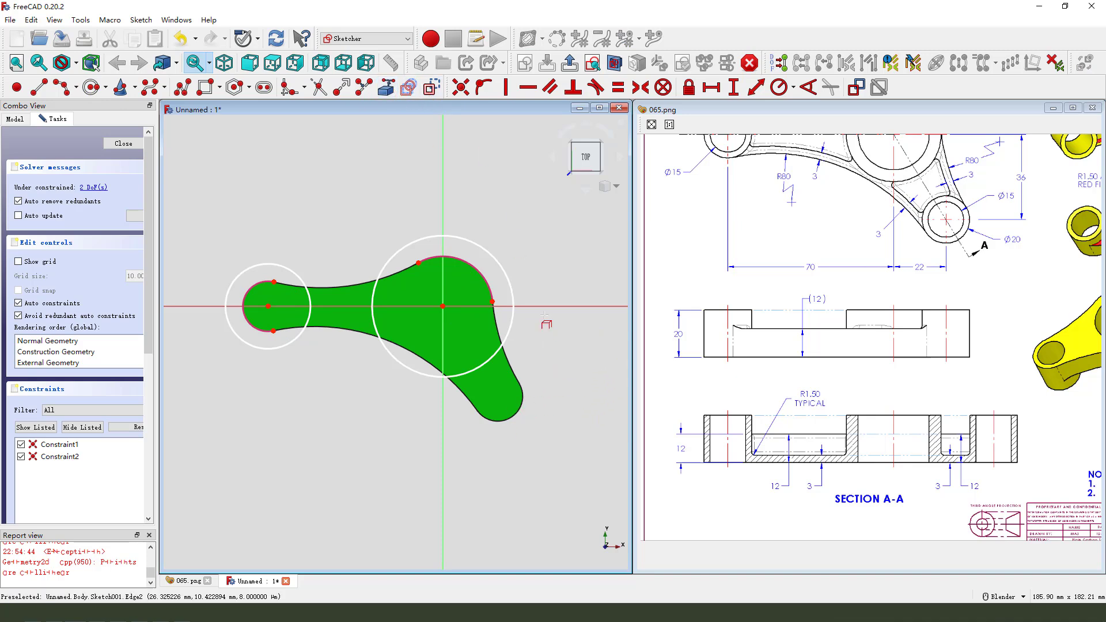
left_click(522, 406)
left_click(90, 87)
left_click(497, 396)
left_click(508, 401)
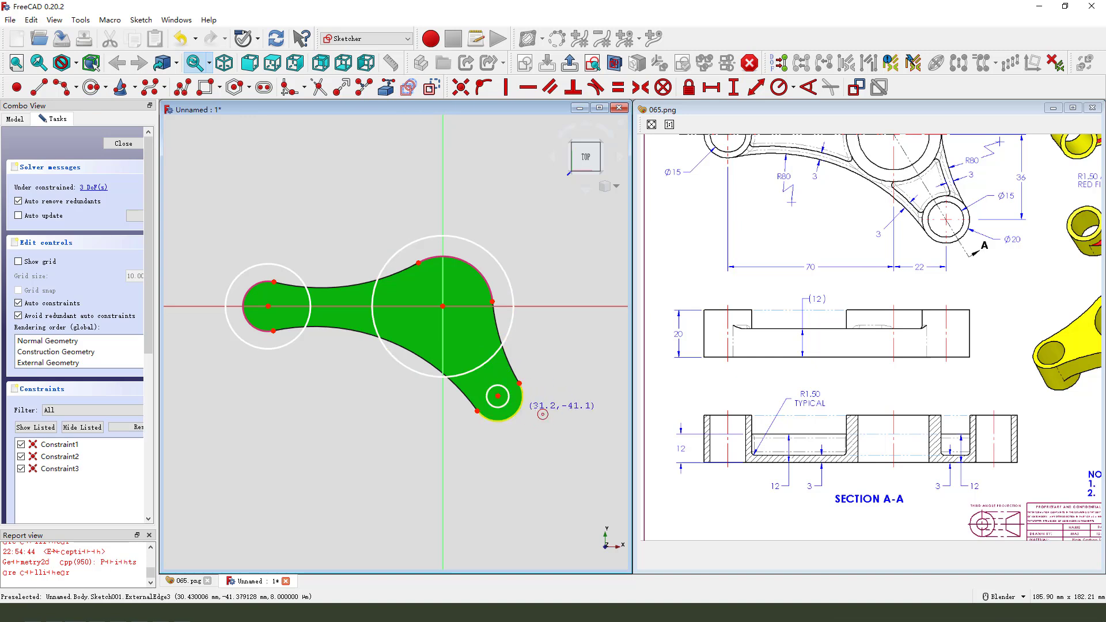
- Constrain each of the three circles equal to the linked outer arc it is concentric with
left_click(508, 400)
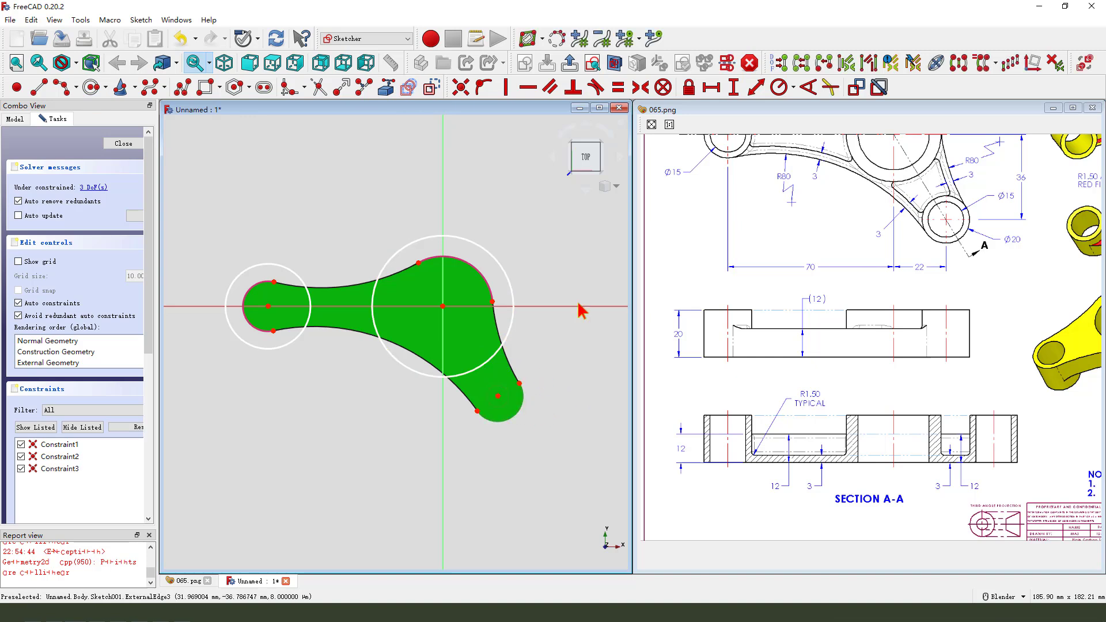
left_click(619, 88)
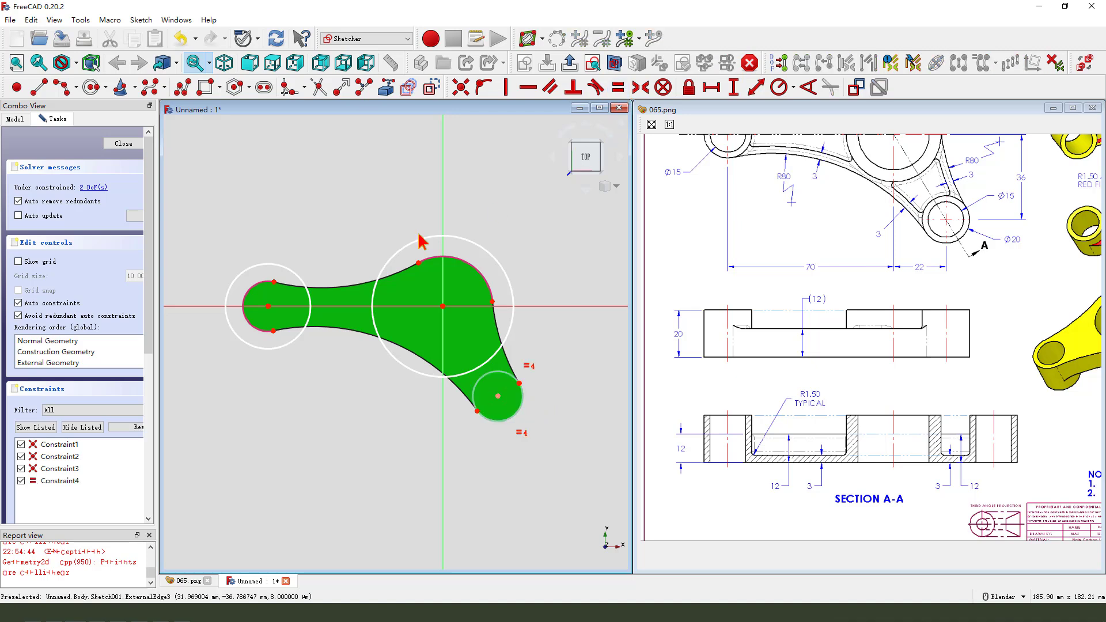
left_click(279, 276)
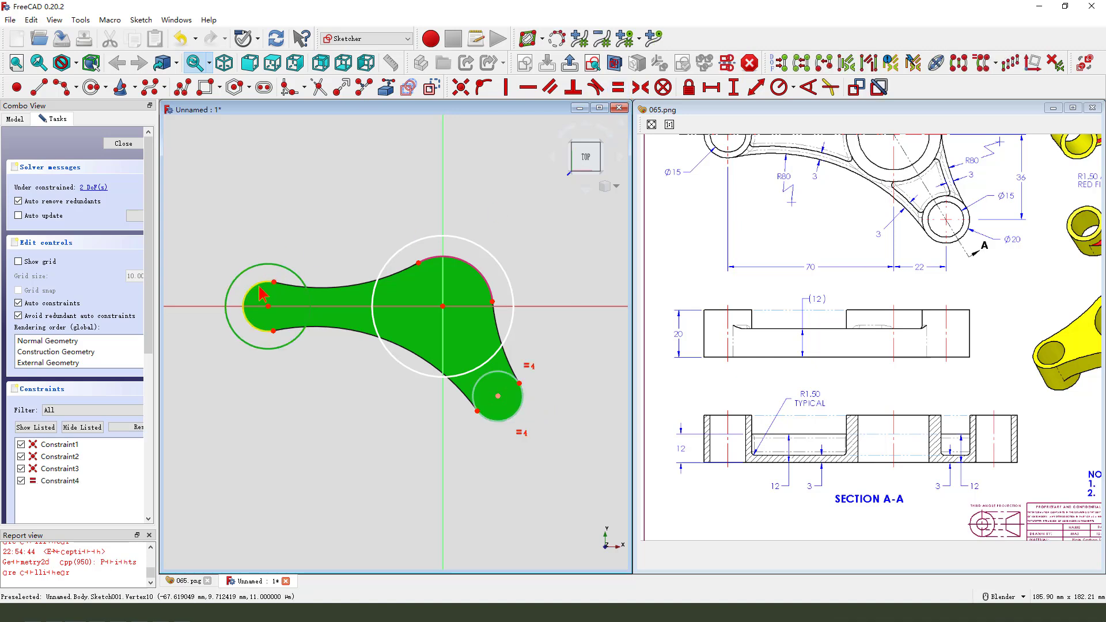
left_click(618, 88)
left_click(478, 246)
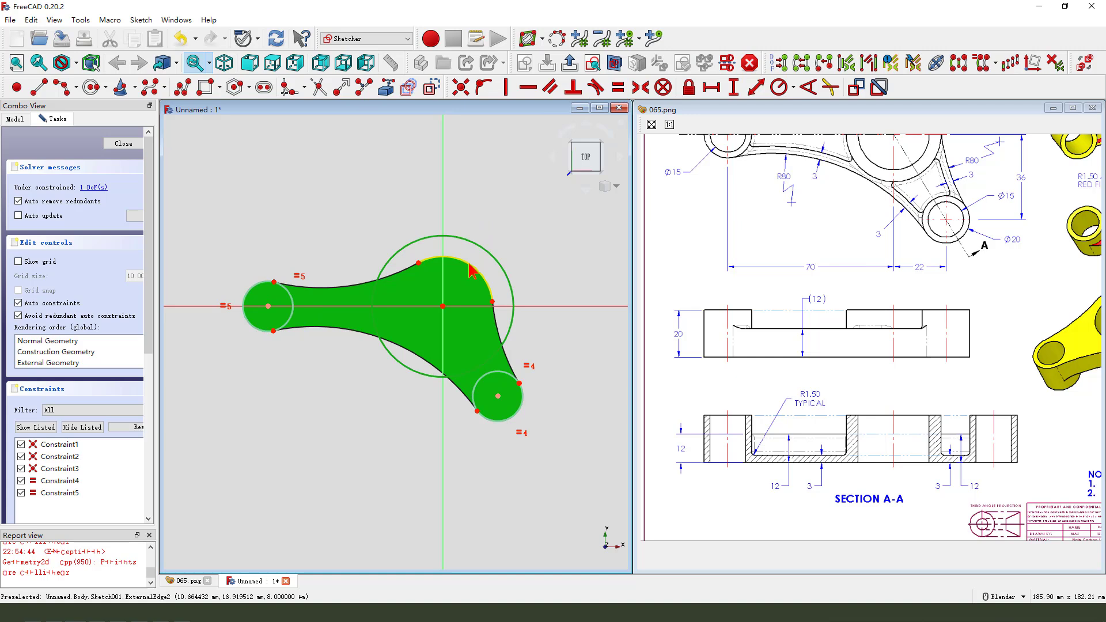
left_click(618, 87)
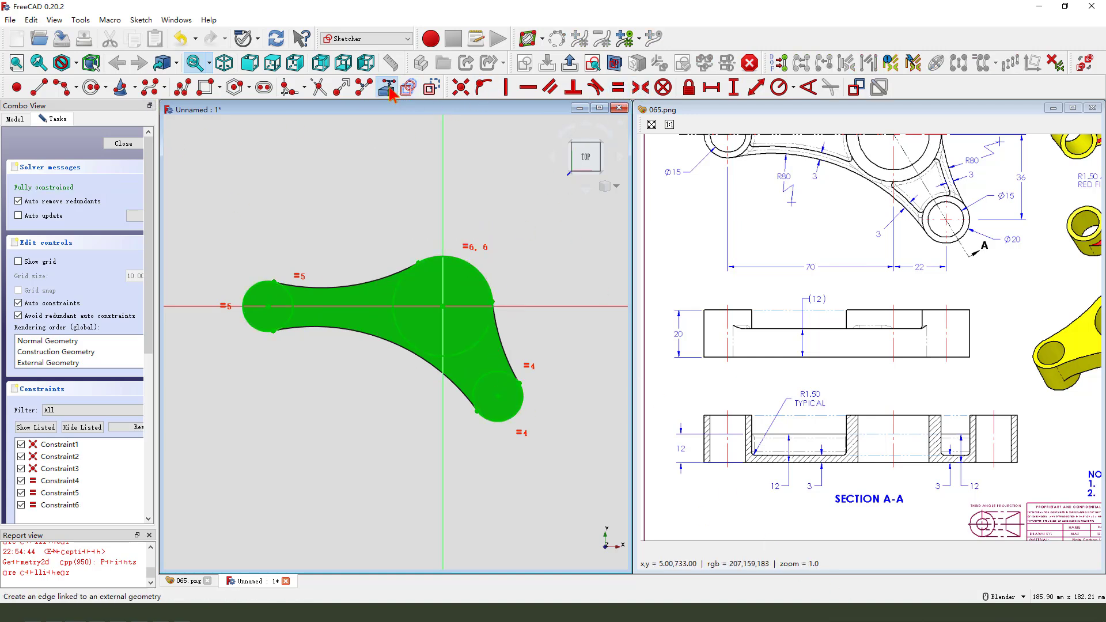
- Finish the boss sketch and pad the three circles to a length of 20 mm
left_click(407, 87)
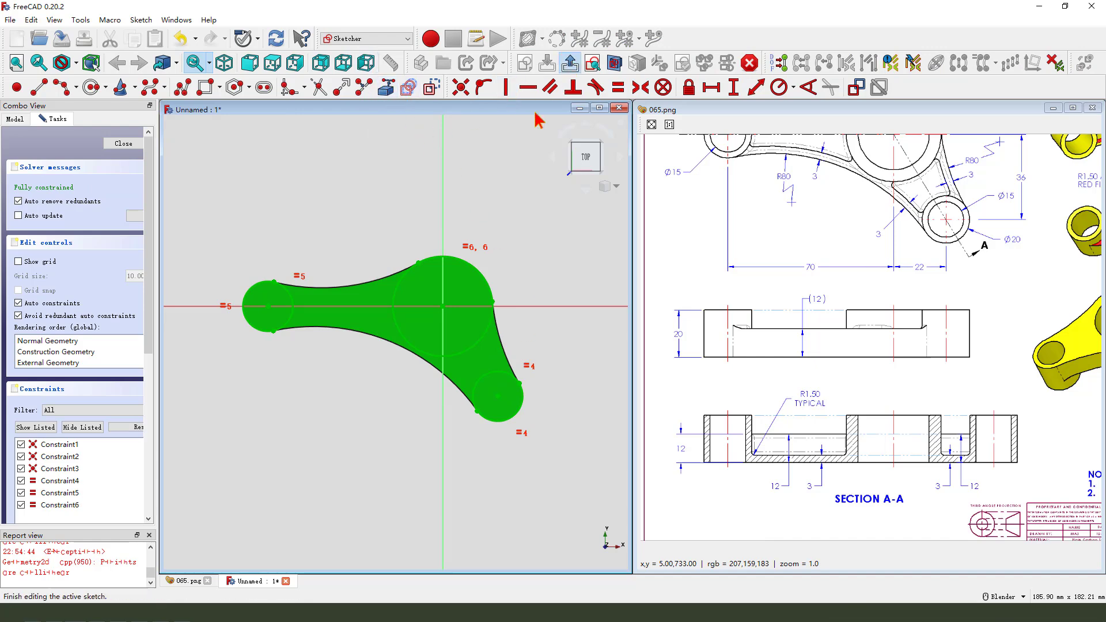
left_click(528, 39)
middle_click_drag(458, 264, 465, 273)
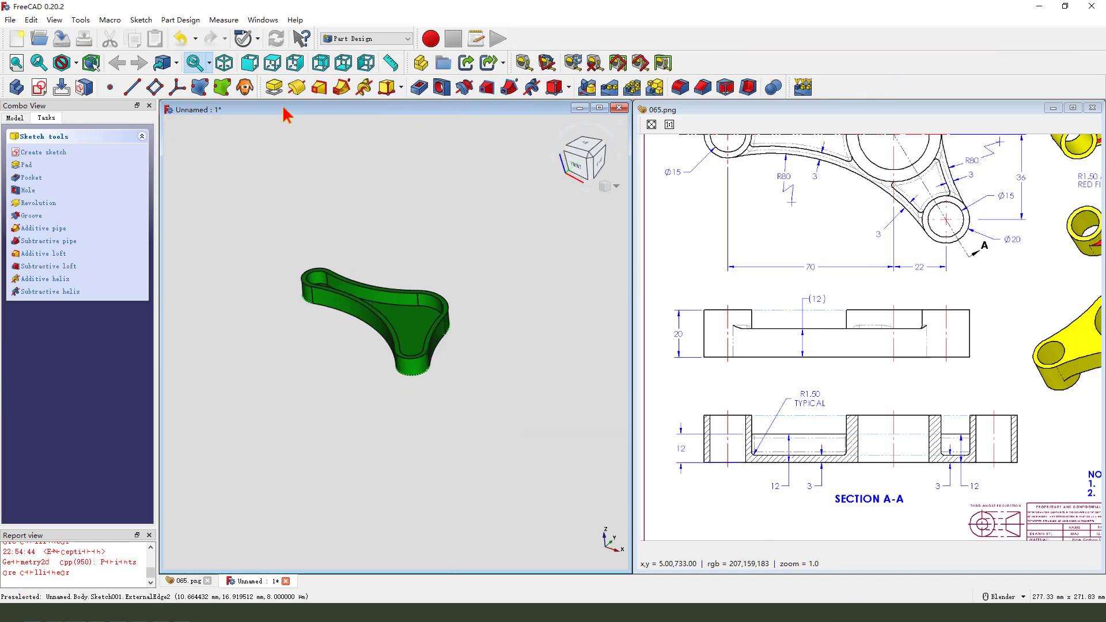
left_click(274, 87)
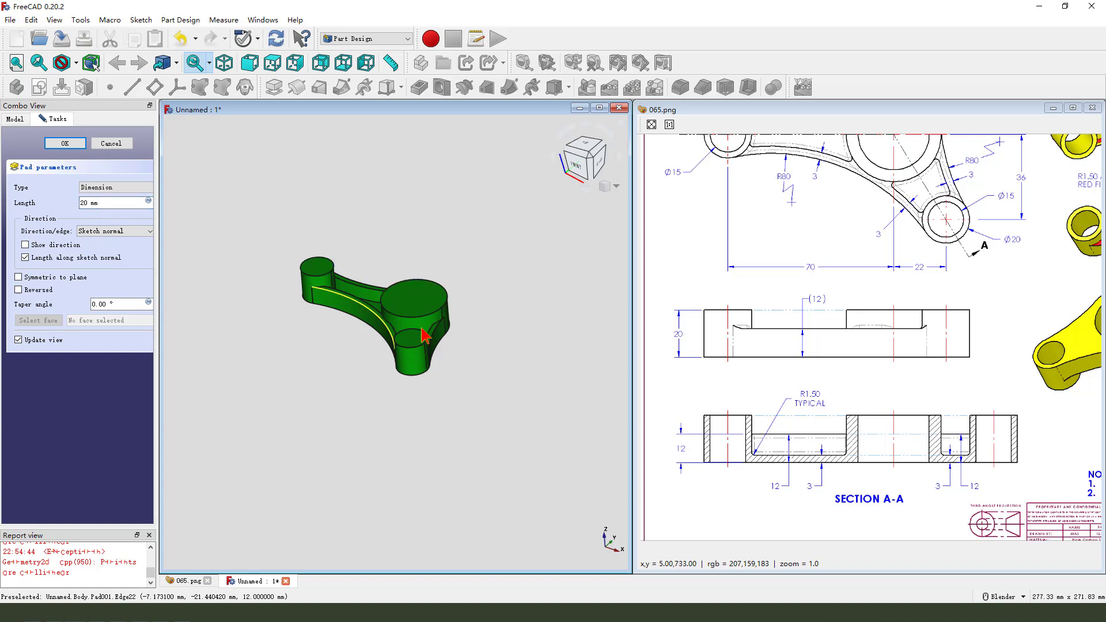
mouse_move(358, 328)
middle_mouse_down()
mouse_move(507, 361)
mouse_move(389, 348)
mouse_move(345, 323)
middle_mouse_up()
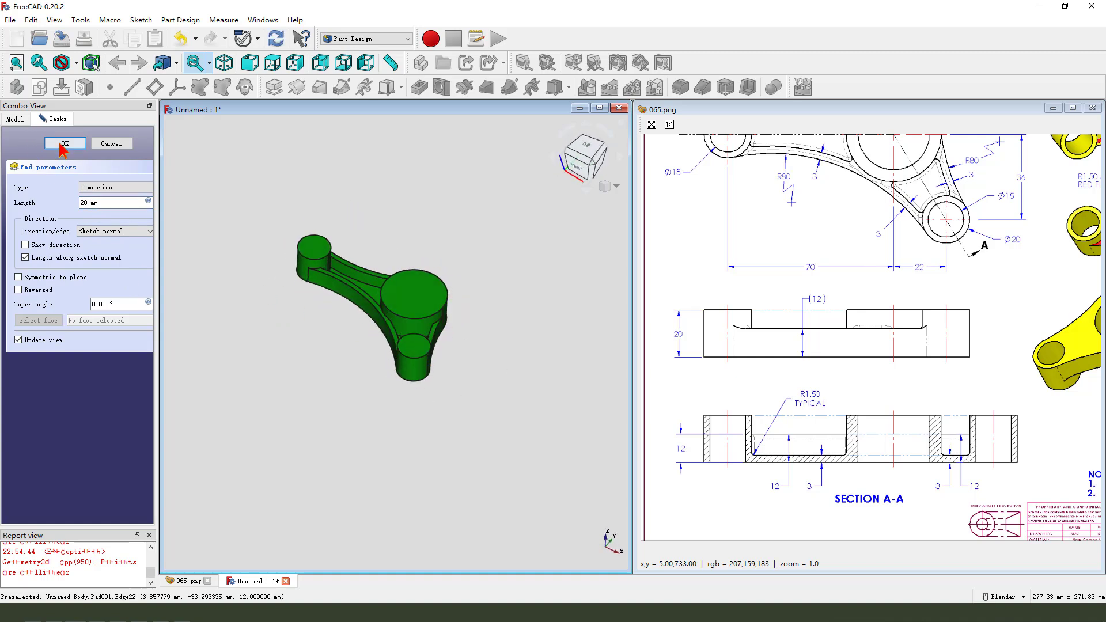
left_click(65, 143)
- Check the boss hole circles in the drawing's top view and create a new sketch on the XY plane
scroll(469, 345, "up", 2)
mouse_move(469, 346)
middle_mouse_down()
mouse_move(444, 318)
mouse_move(450, 345)
middle_mouse_up()
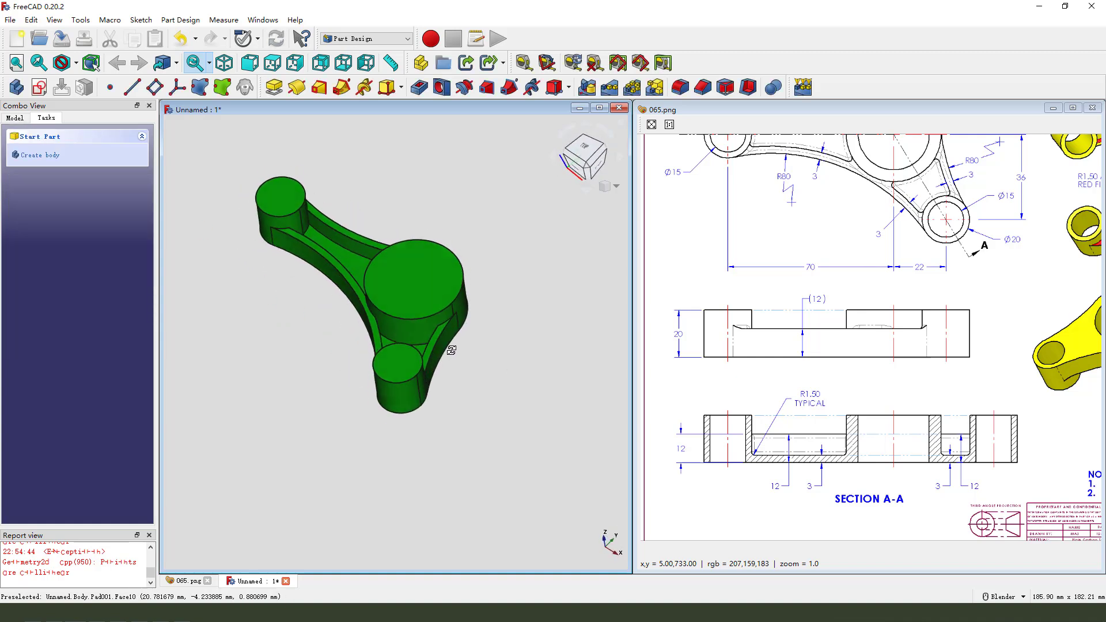
mouse_move(920, 382)
middle_mouse_down()
mouse_move(904, 427)
mouse_move(899, 417)
mouse_move(900, 464)
middle_mouse_up()
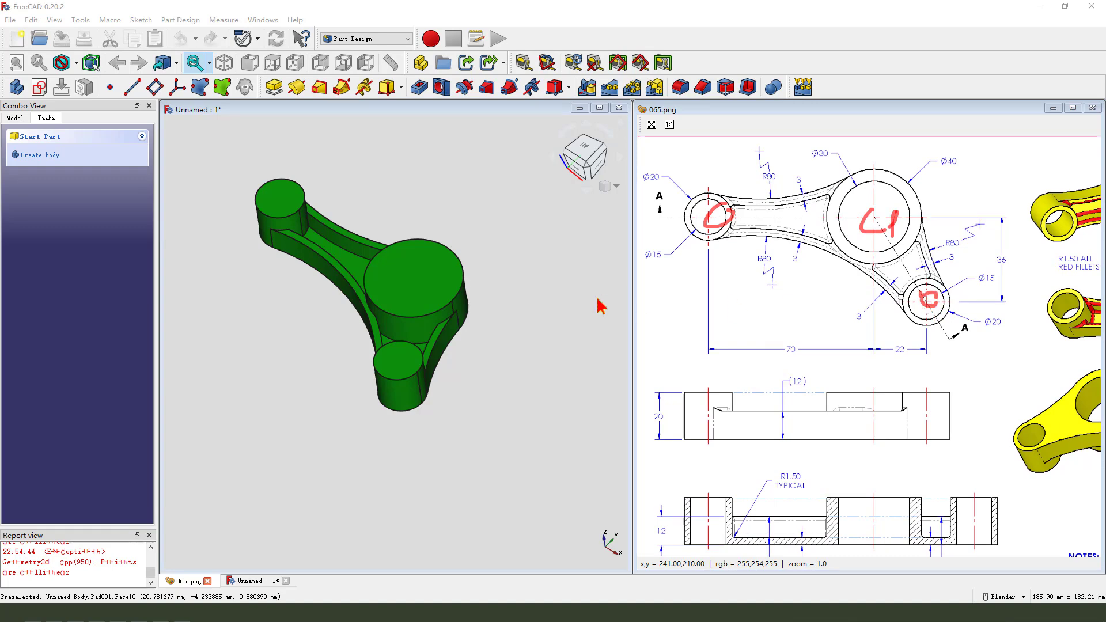
left_click(39, 87)
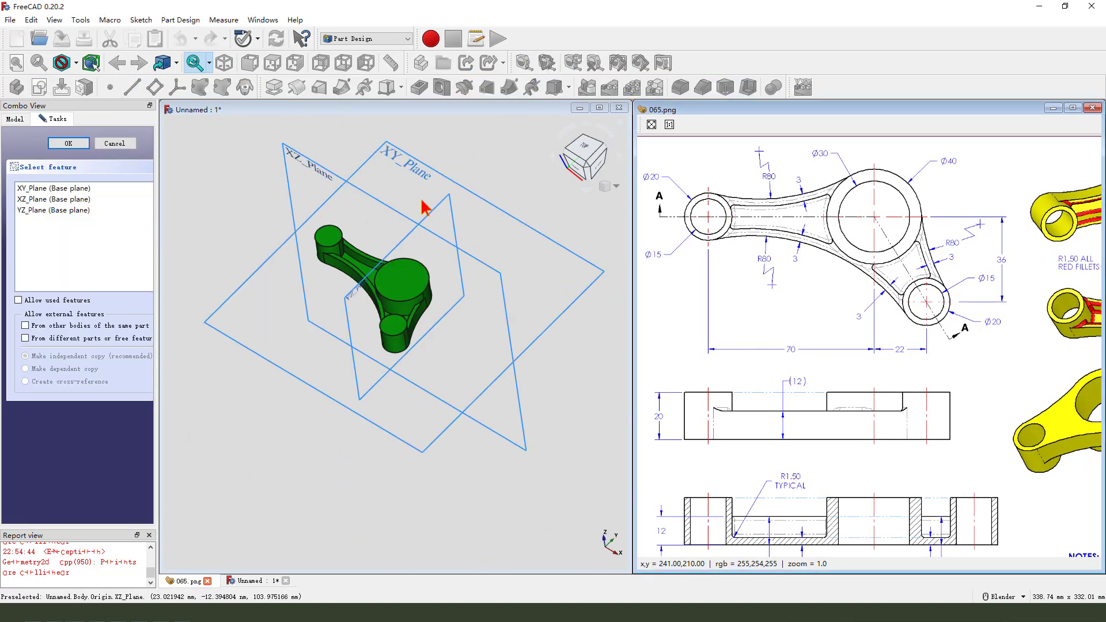
left_click(401, 164)
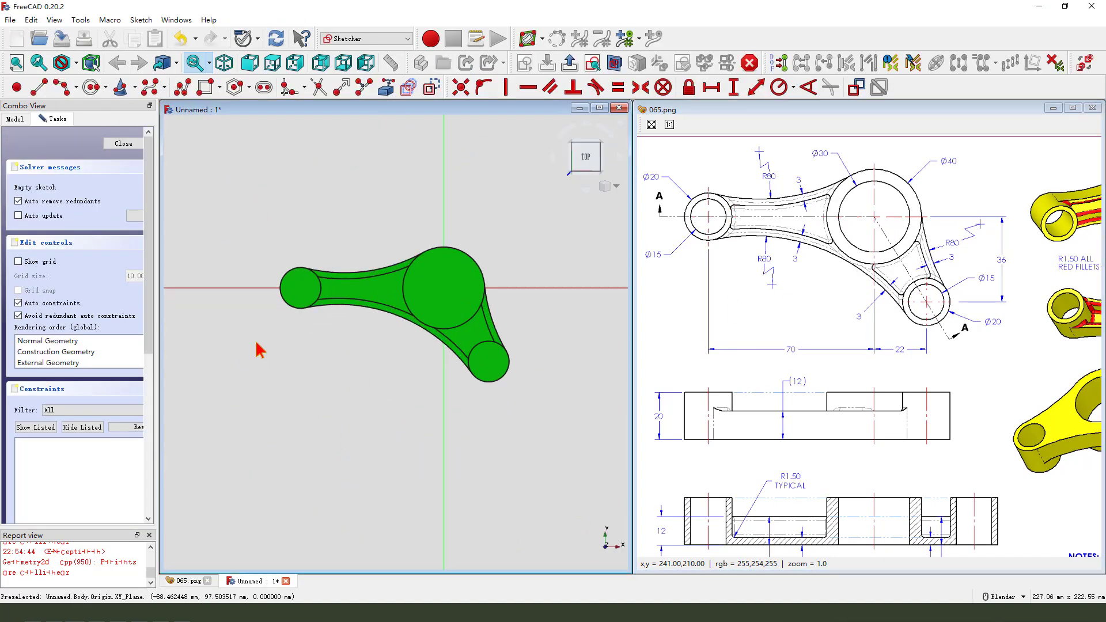
- Link the three boss outlines as external geometry and turn on the section view for the hole sketch
left_click(385, 91)
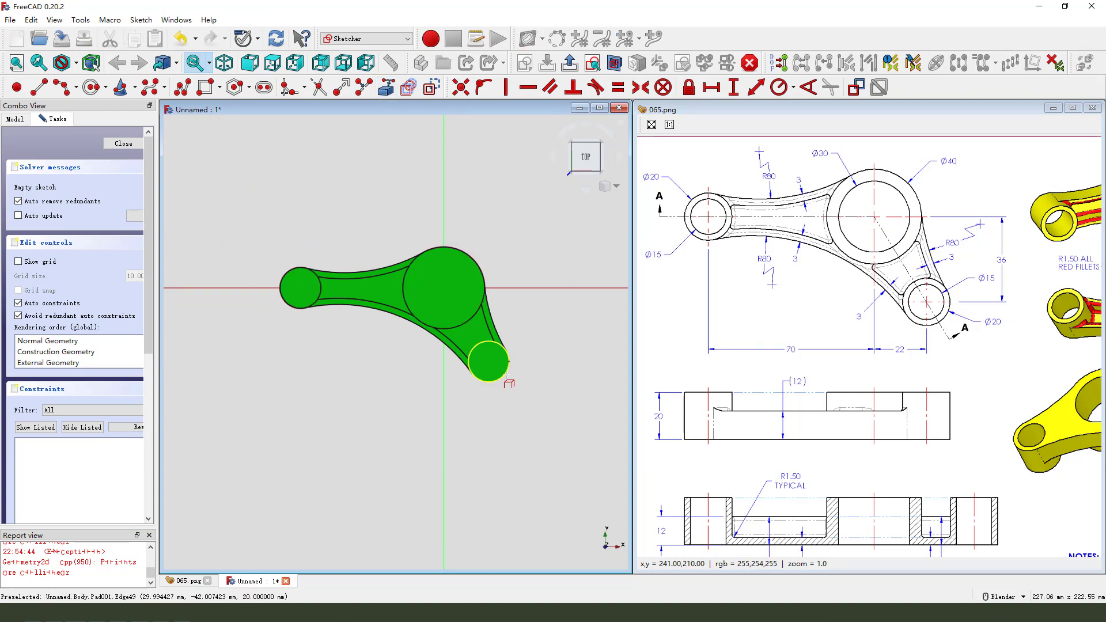
left_click(615, 62)
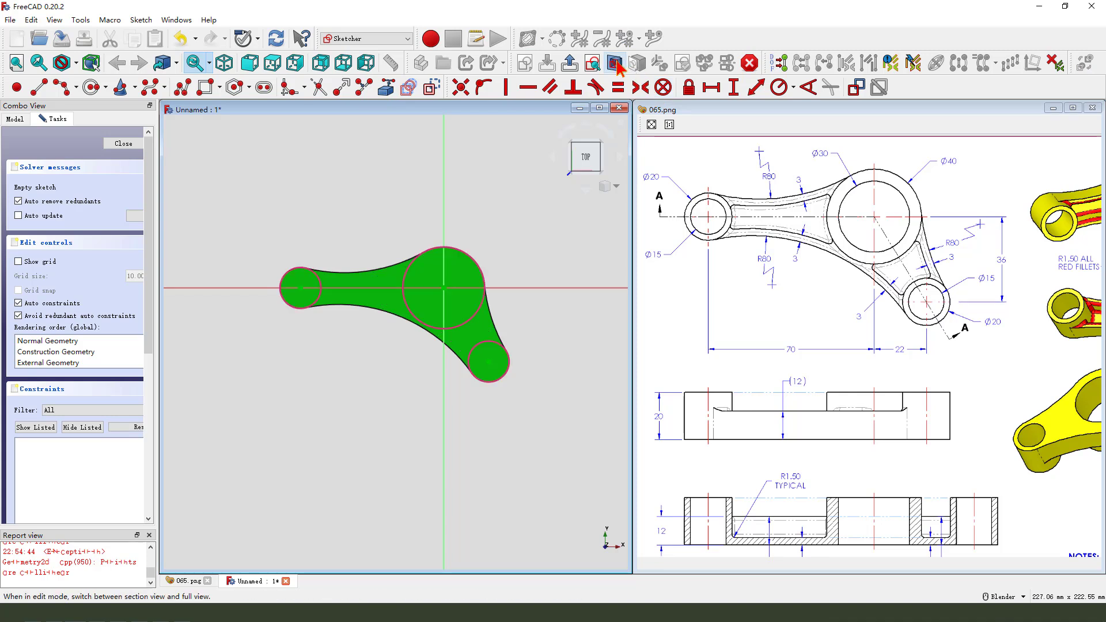
scroll(539, 199, "up", 1)
- Draw three hole circles, one centred on each of the left, central and lower-right bosses
left_click(91, 87)
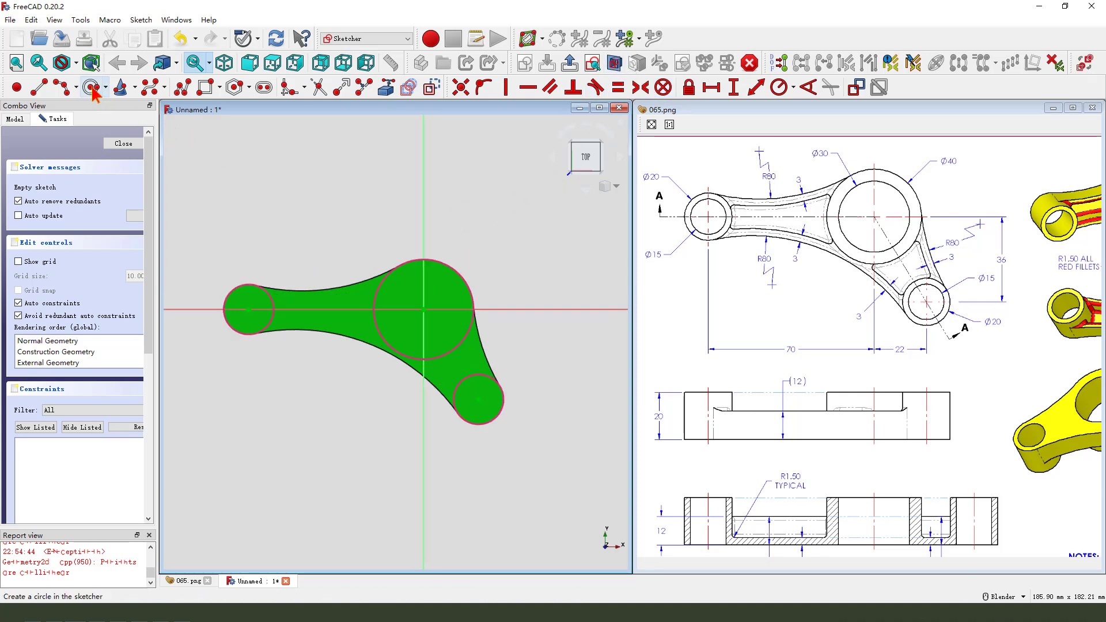
left_click(248, 309)
left_click(255, 316)
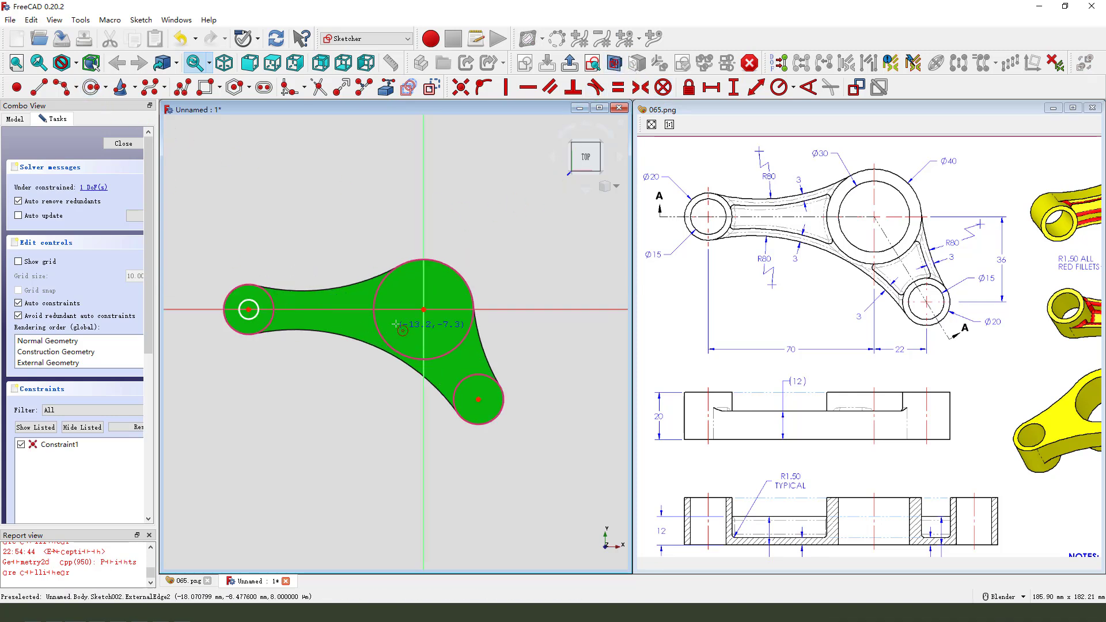
left_click(424, 309)
left_click(439, 325)
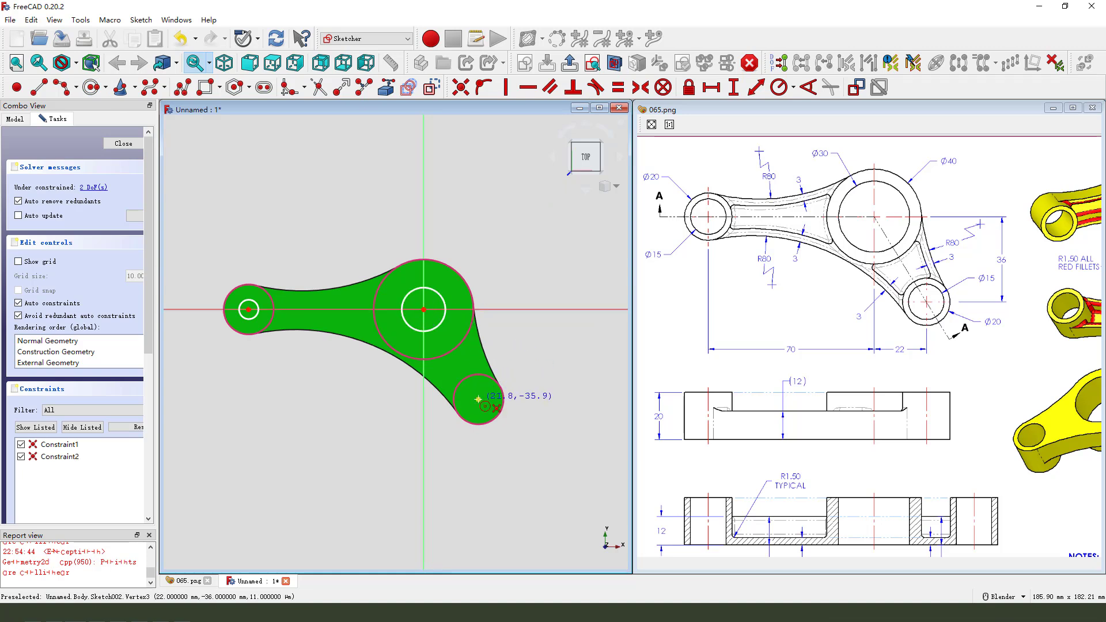
left_click(483, 409)
right_click(545, 356)
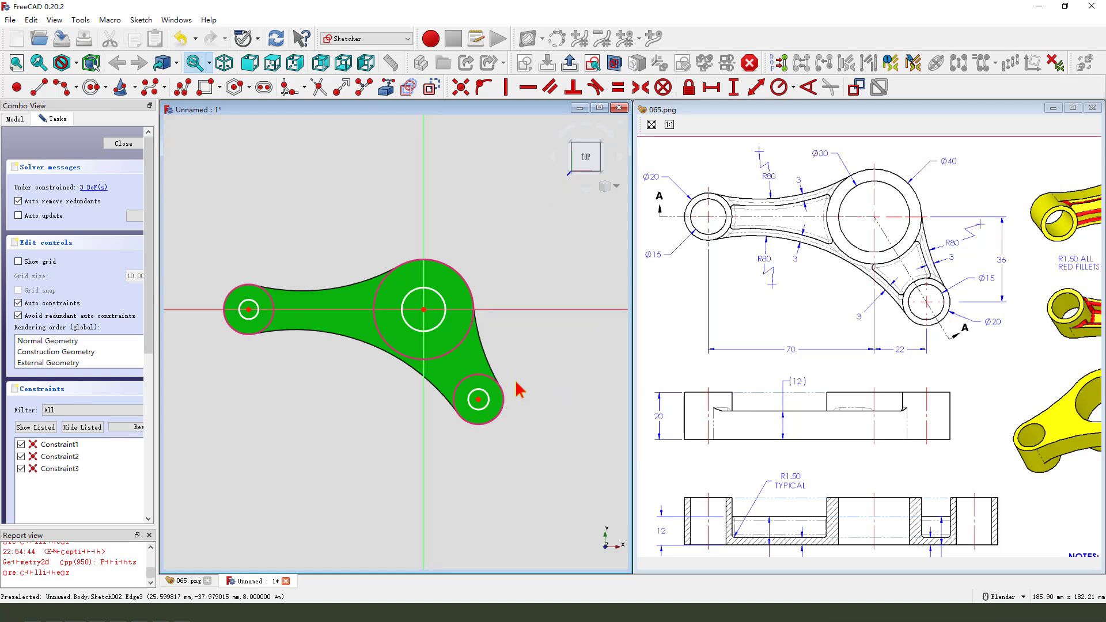
- Constrain the hole circles in the left and lower-right bosses to be equal in size
left_click(485, 393)
left_click(259, 310)
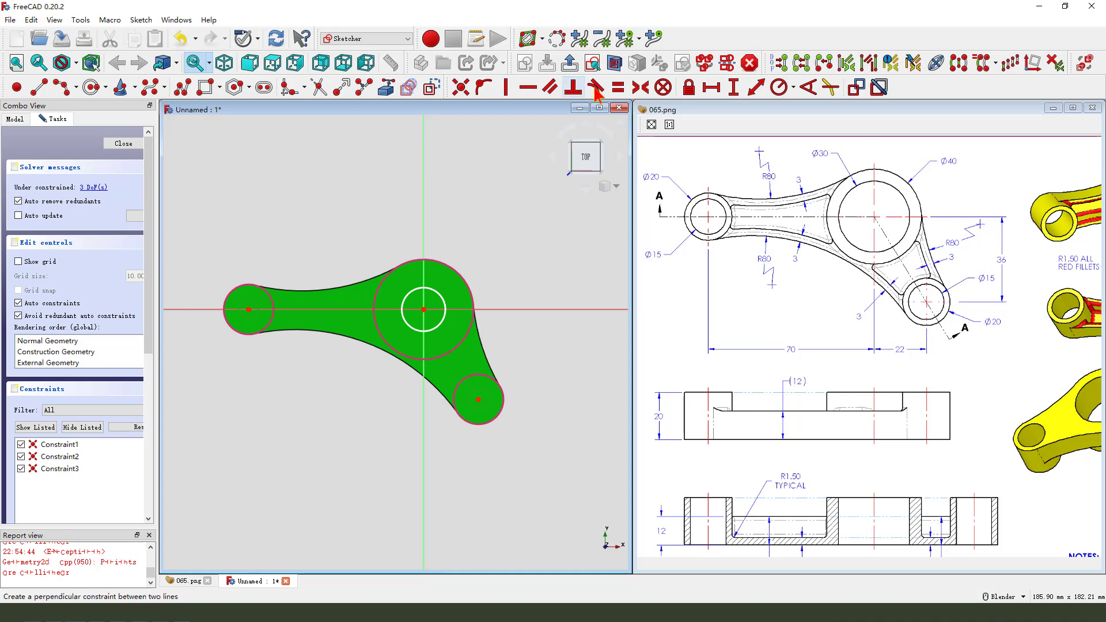
left_click(618, 87)
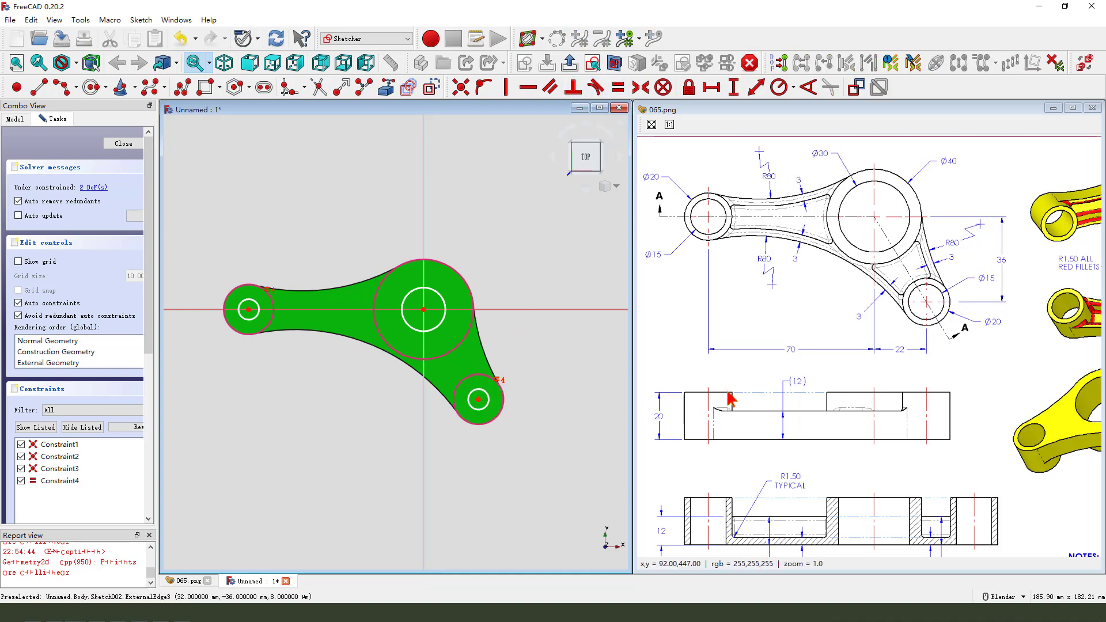
left_click(494, 407)
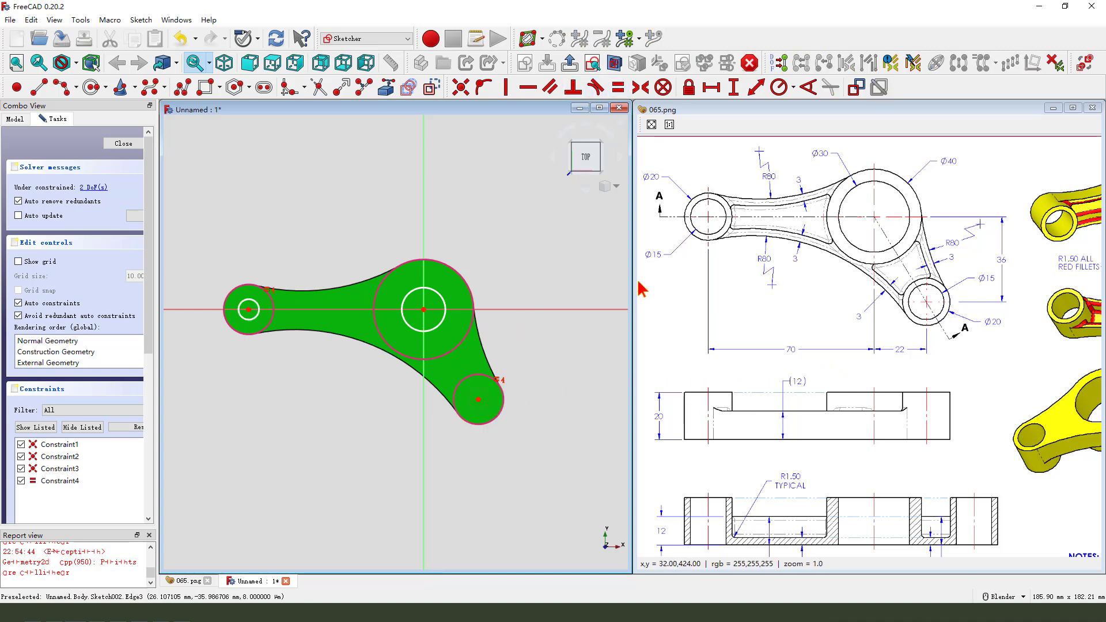
left_click(778, 87)
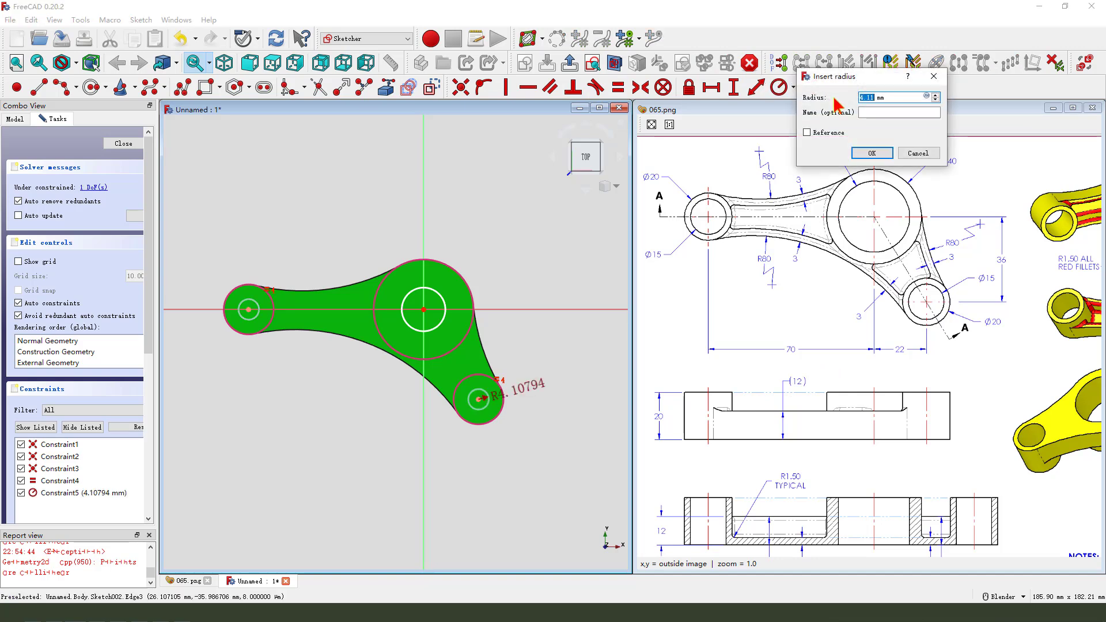
left_click(917, 153)
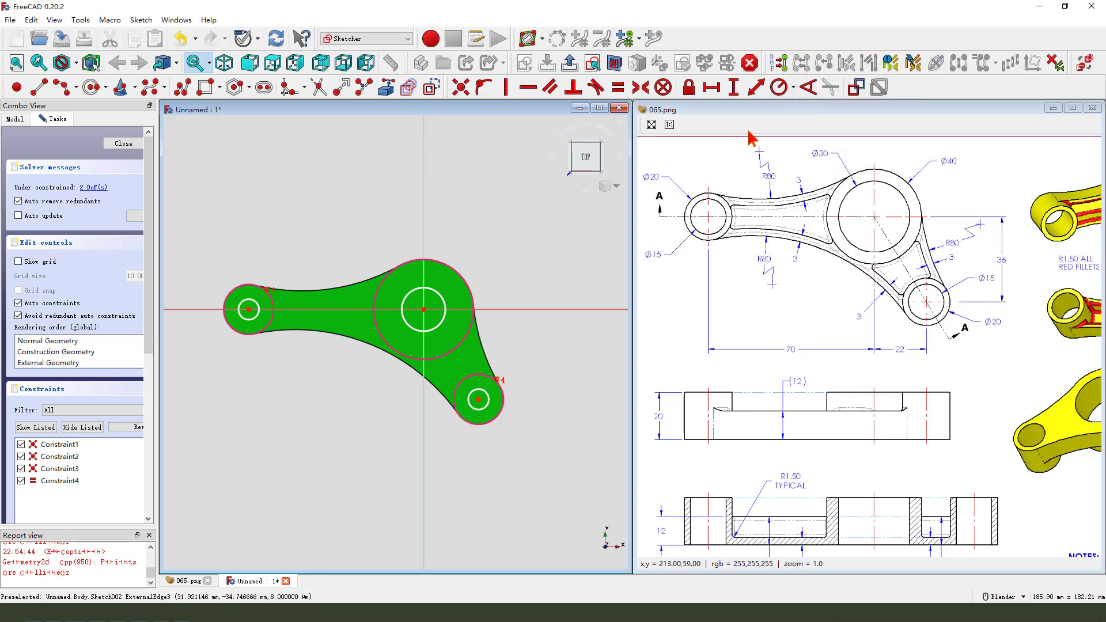
- Constrain the hole circle in the lower-right boss to a diameter of 15 mm
left_click(489, 400)
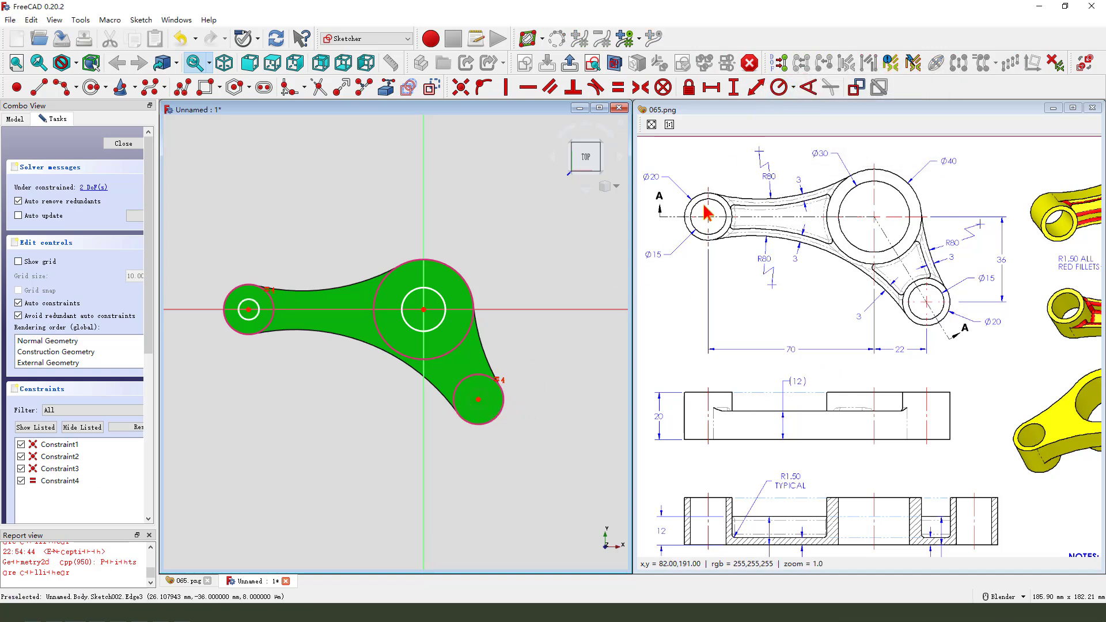
left_click(794, 89)
left_click(807, 122)
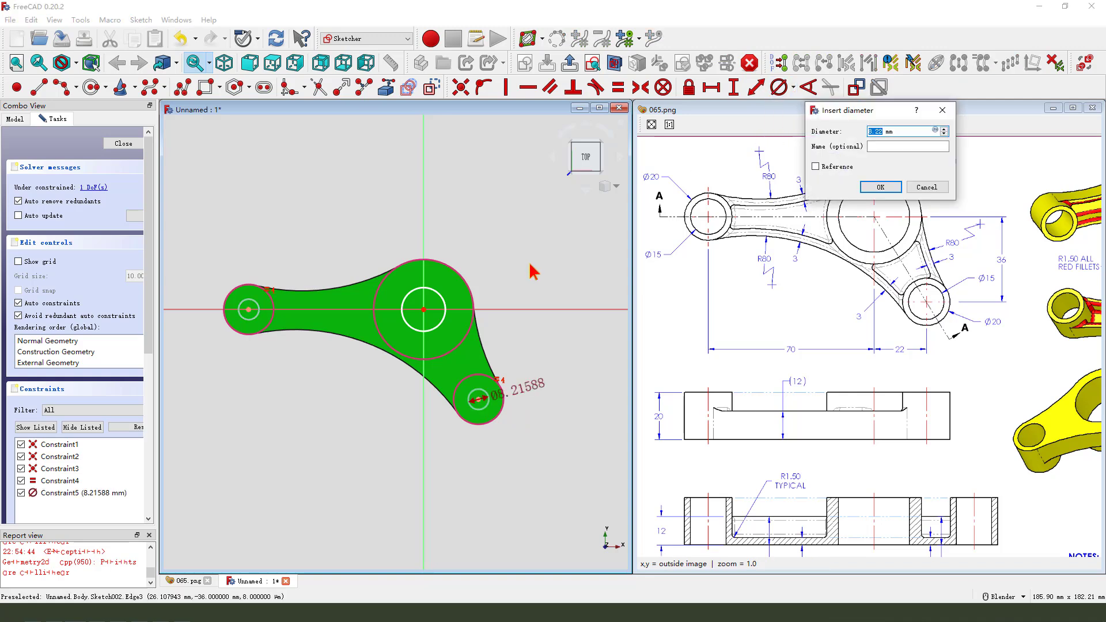
type("15")
key("Return")
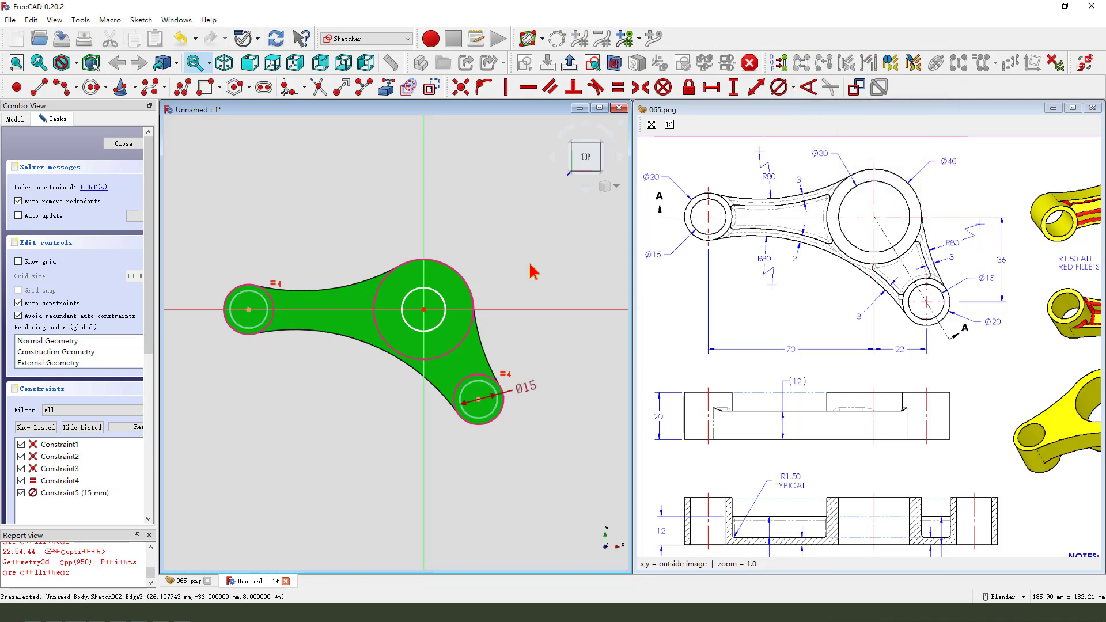
- Constrain the hole circle in the central boss to a diameter of 30 mm and close the sketch
left_click(444, 302)
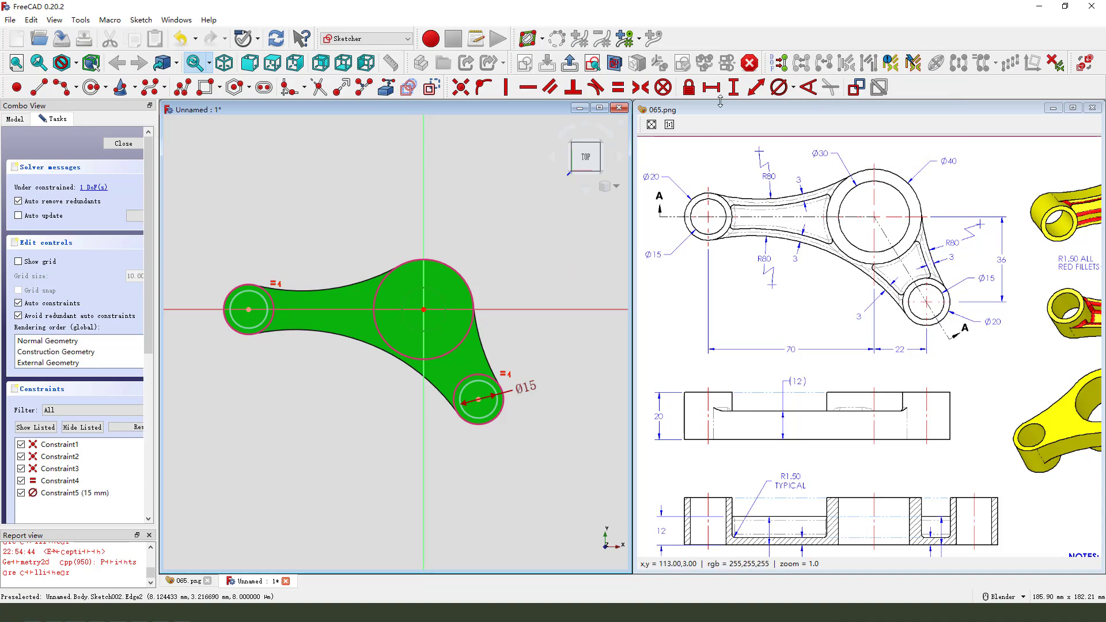
left_click(772, 91)
type("30")
key("Return")
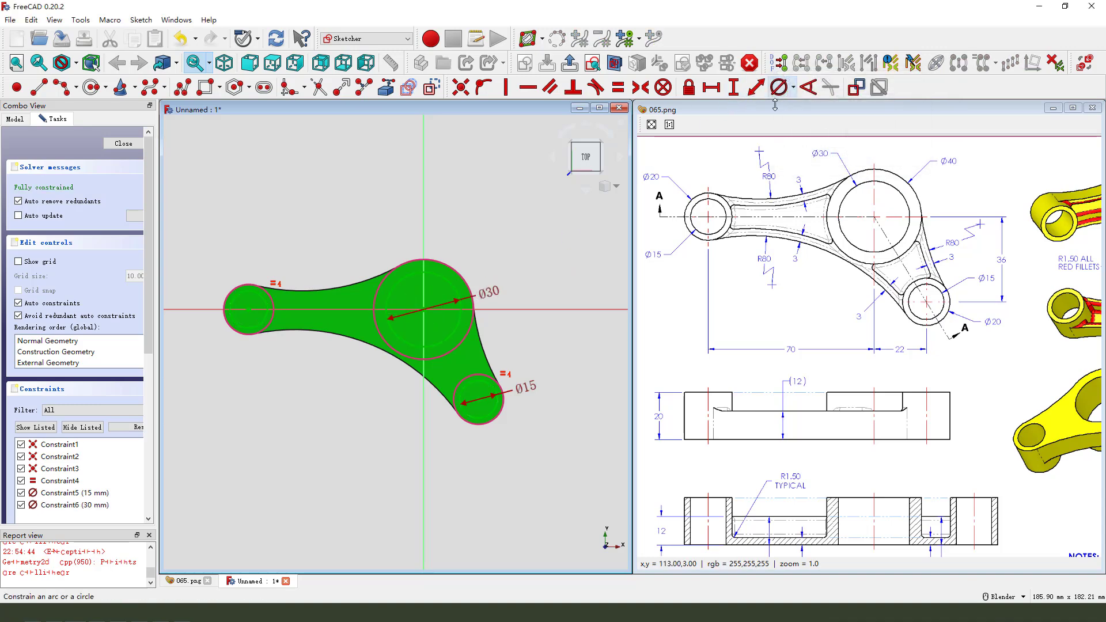
left_click(569, 63)
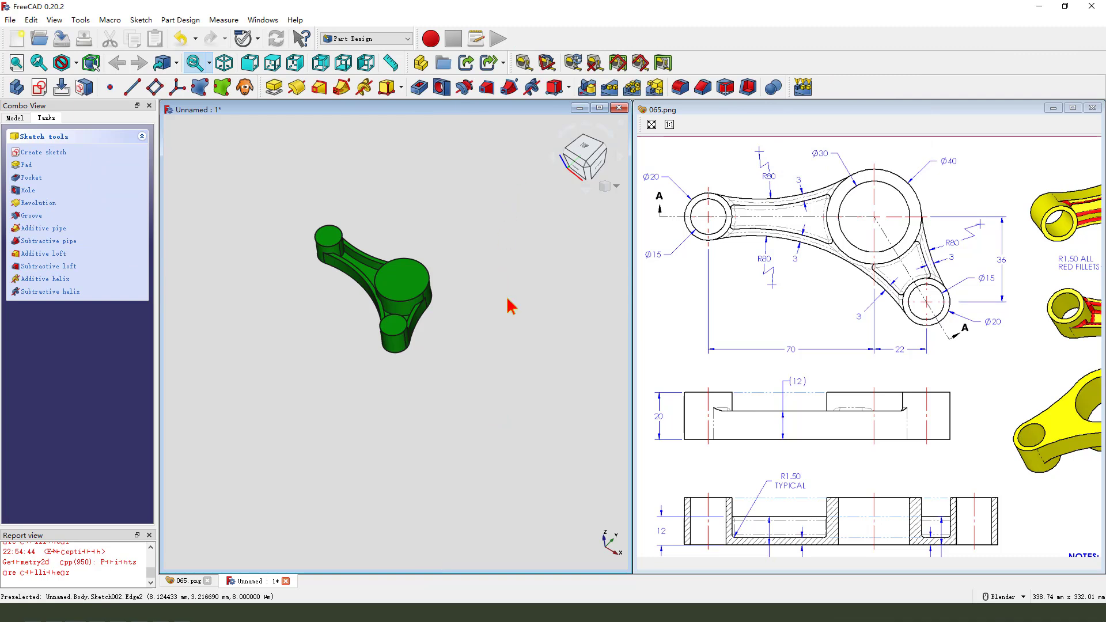
- Pocket the three hole circles with type Through all and the direction reversed, and maximize the model's window
middle_click_drag(507, 299, 516, 301)
left_click(420, 87)
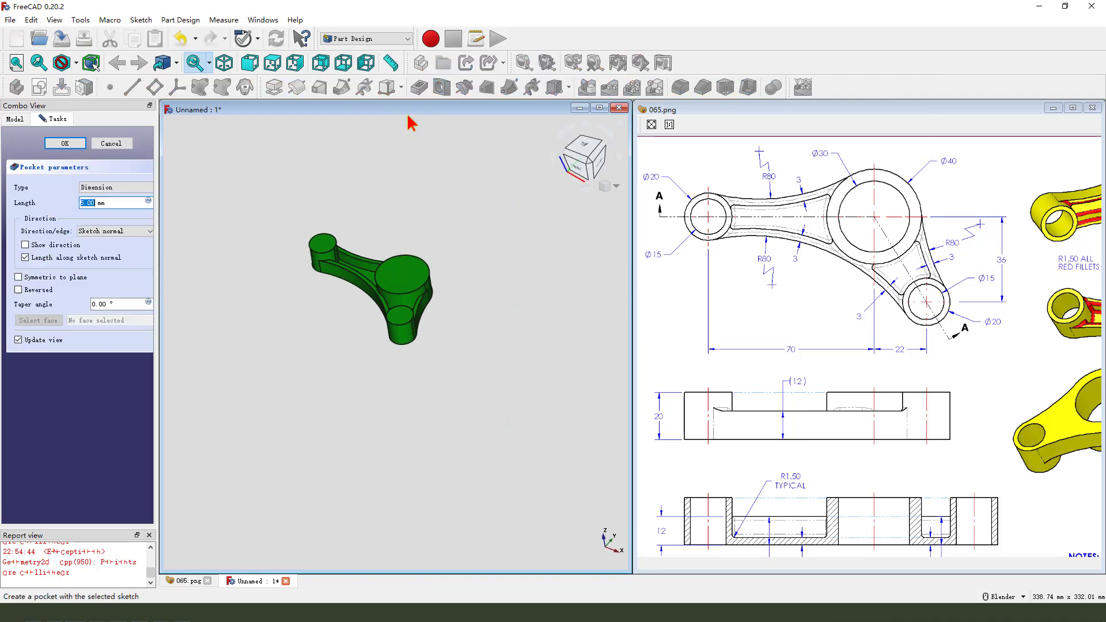
left_click(117, 188)
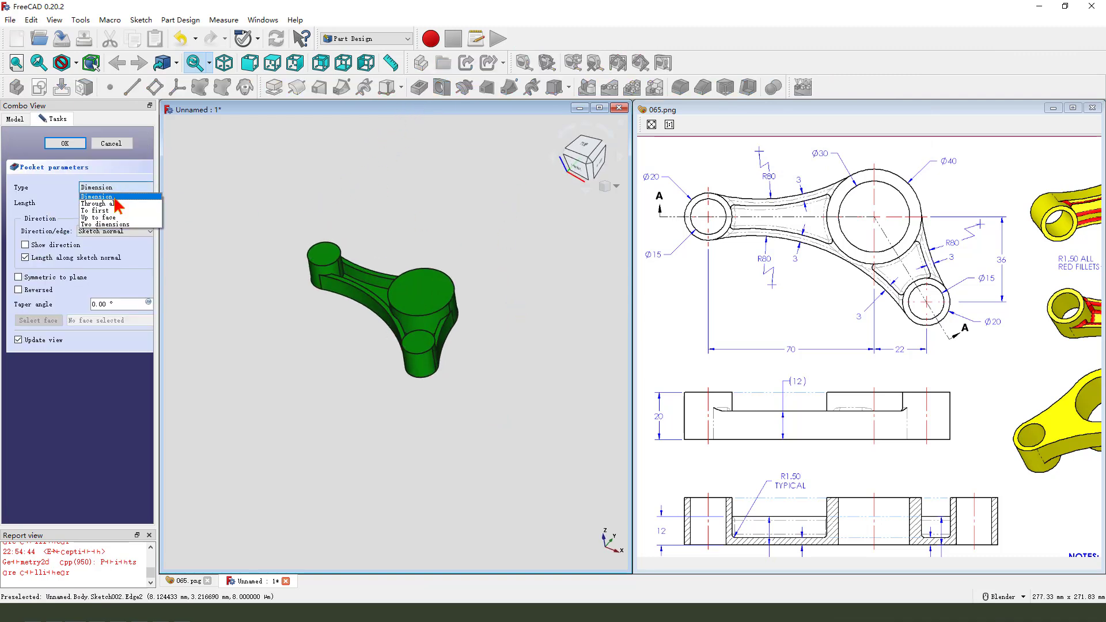
left_click(100, 204)
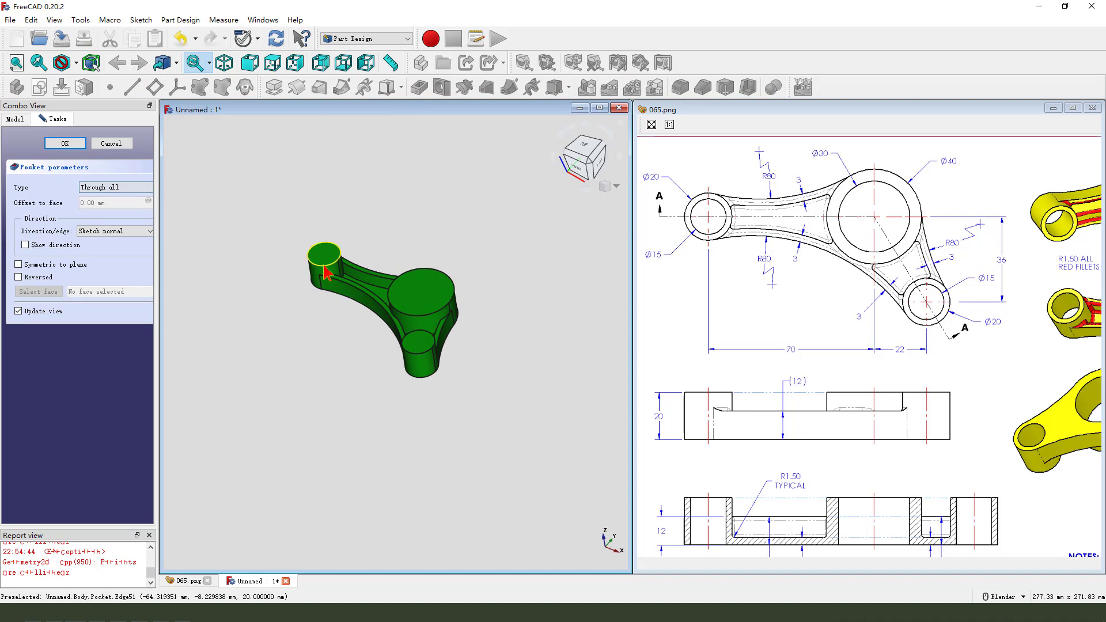
left_click(19, 278)
middle_click_drag(353, 313, 337, 332)
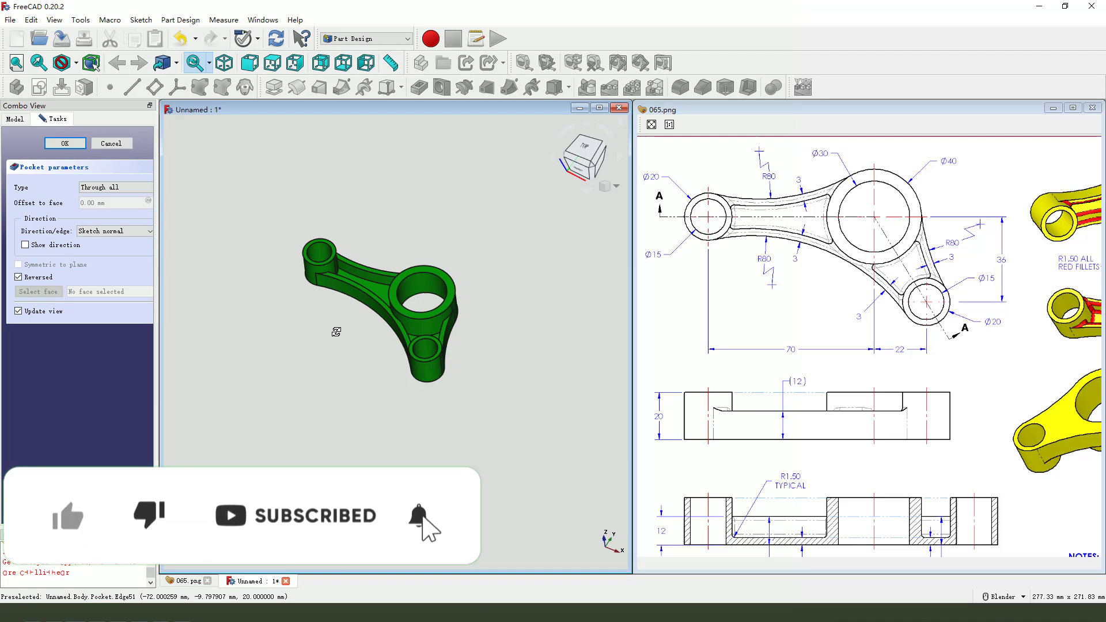
left_click(73, 147)
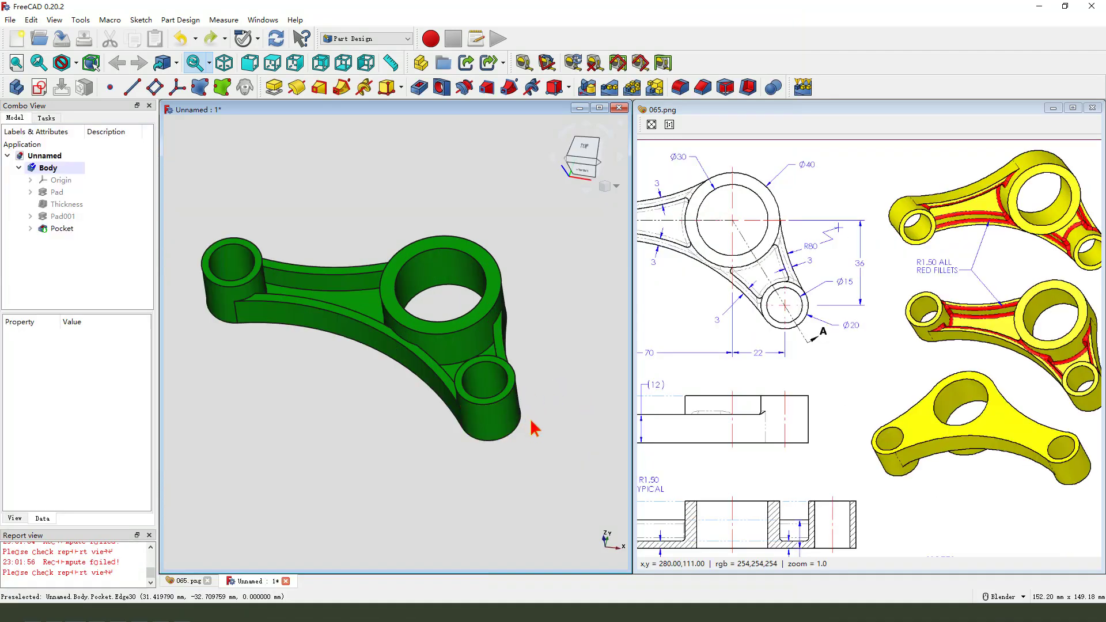
left_click(599, 108)
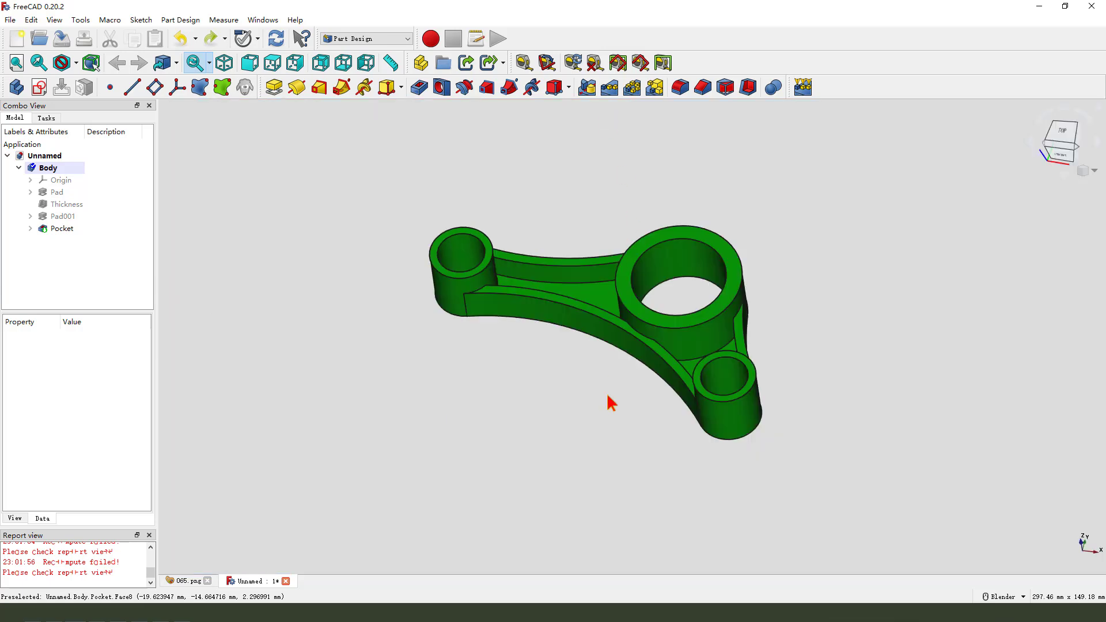